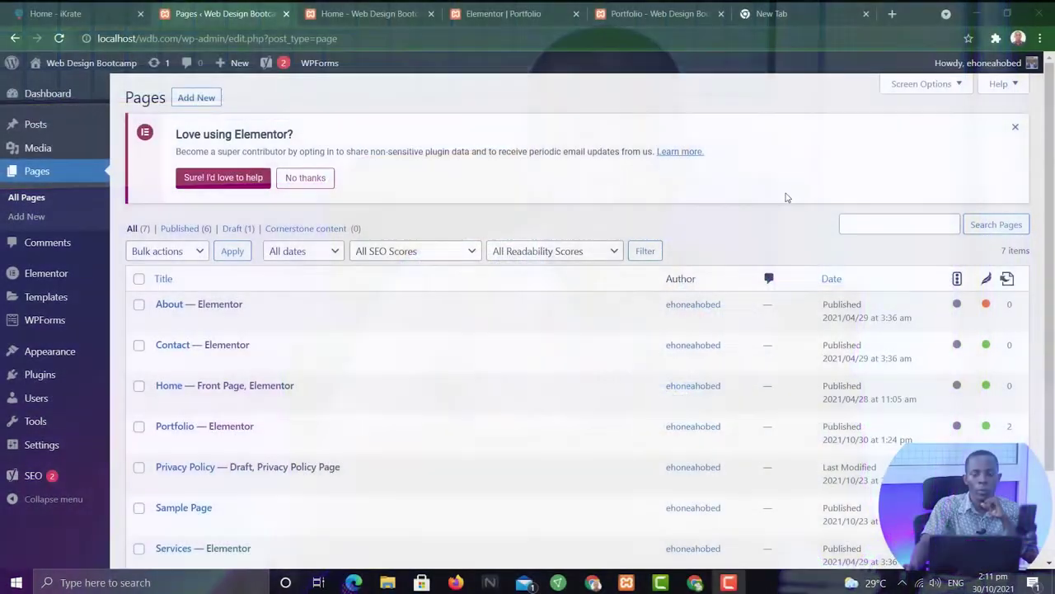
Reload the site's live Home page and look over its hero and introduction sections.
left_click(371, 13)
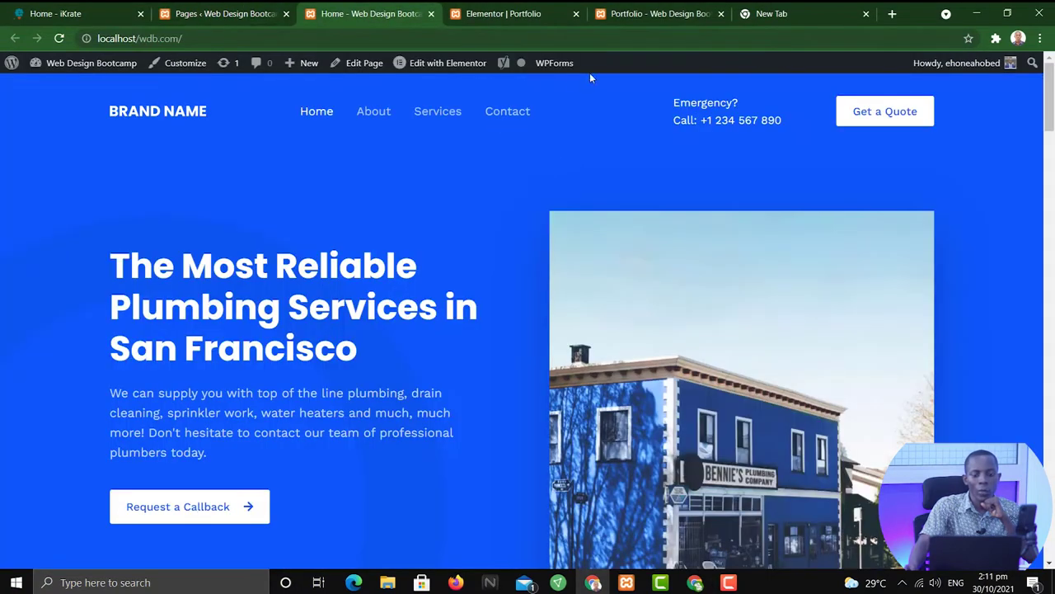
left_click(59, 38)
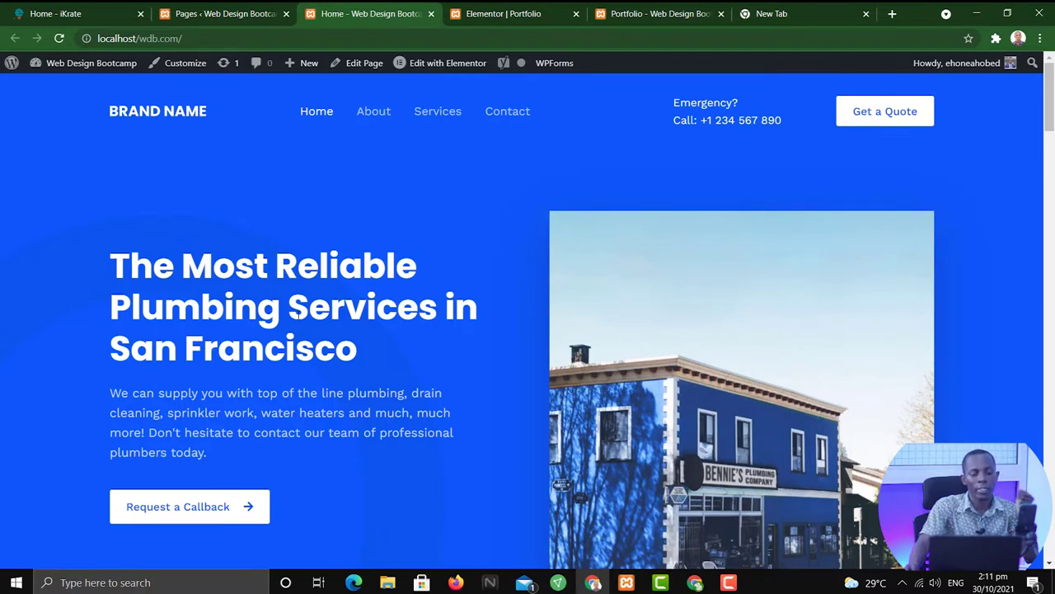
scroll(396, 279, "down", 4)
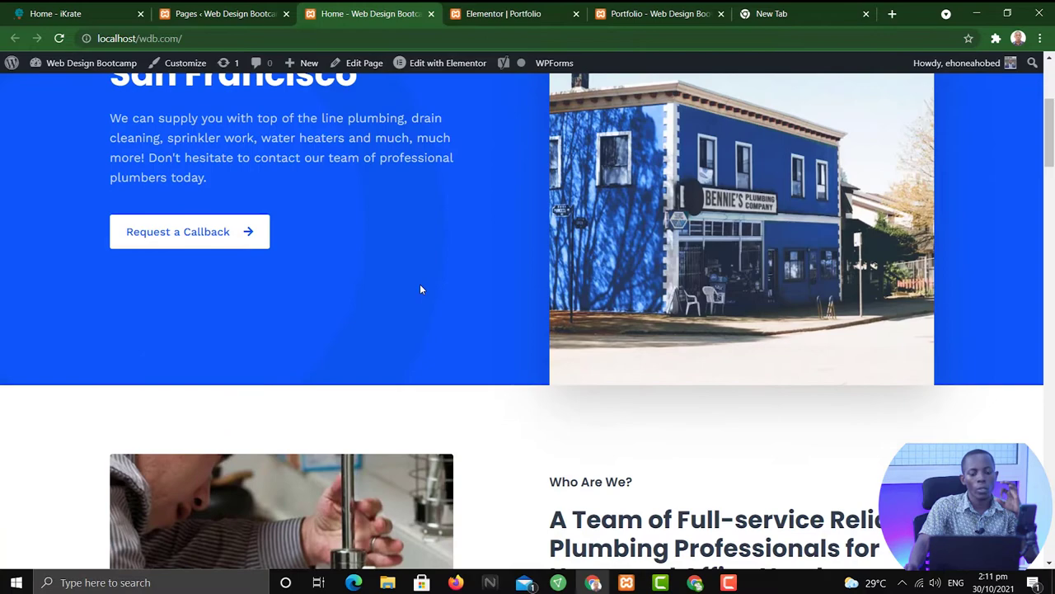
scroll(419, 283, "up", 3)
scroll(437, 291, "up", 1)
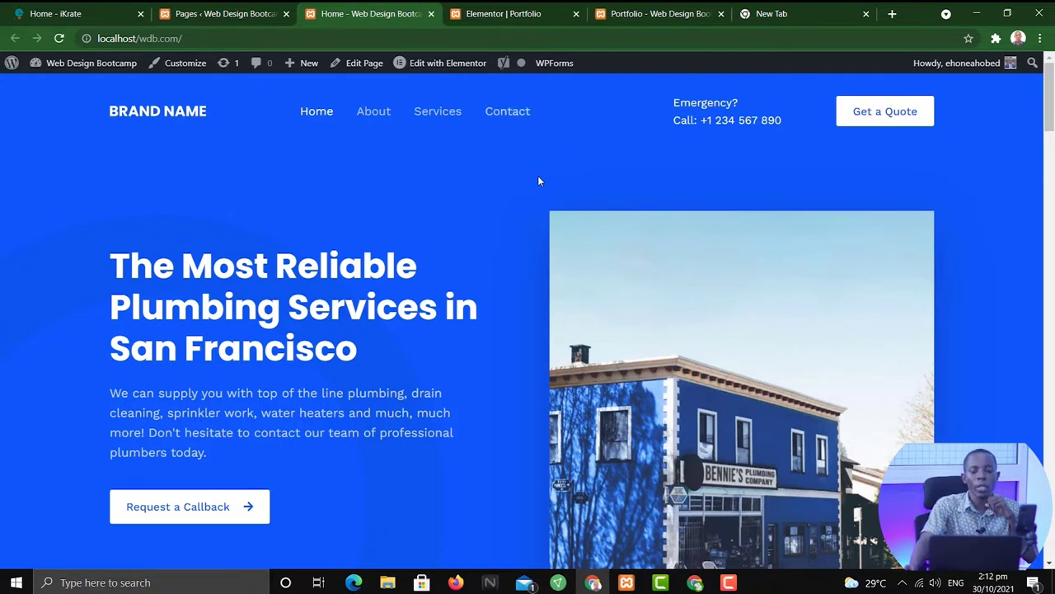
Create a new page in the site's admin area and title it Blog.
left_click(190, 12)
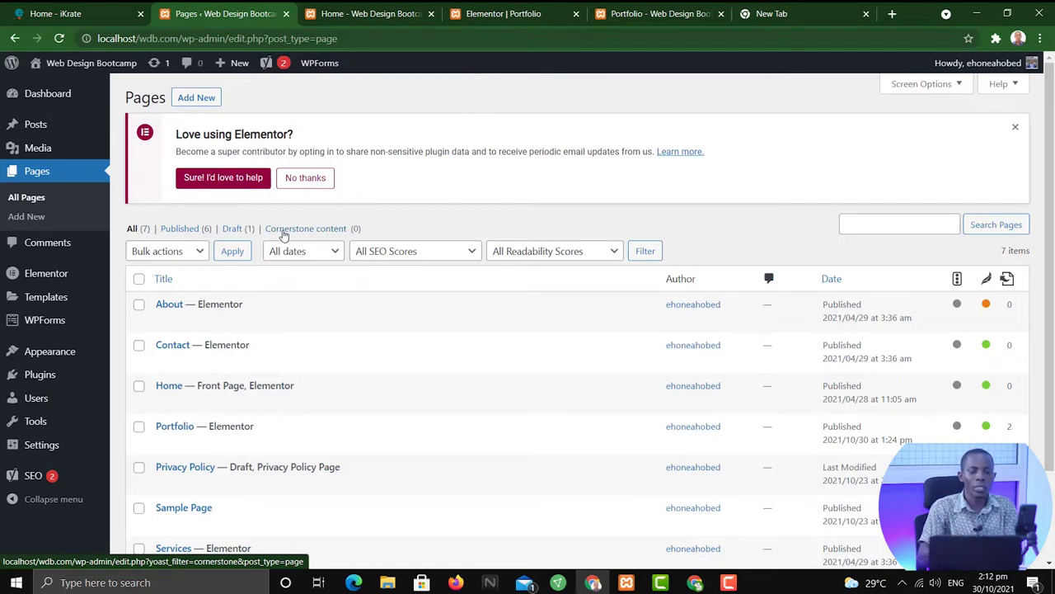
left_click(37, 173)
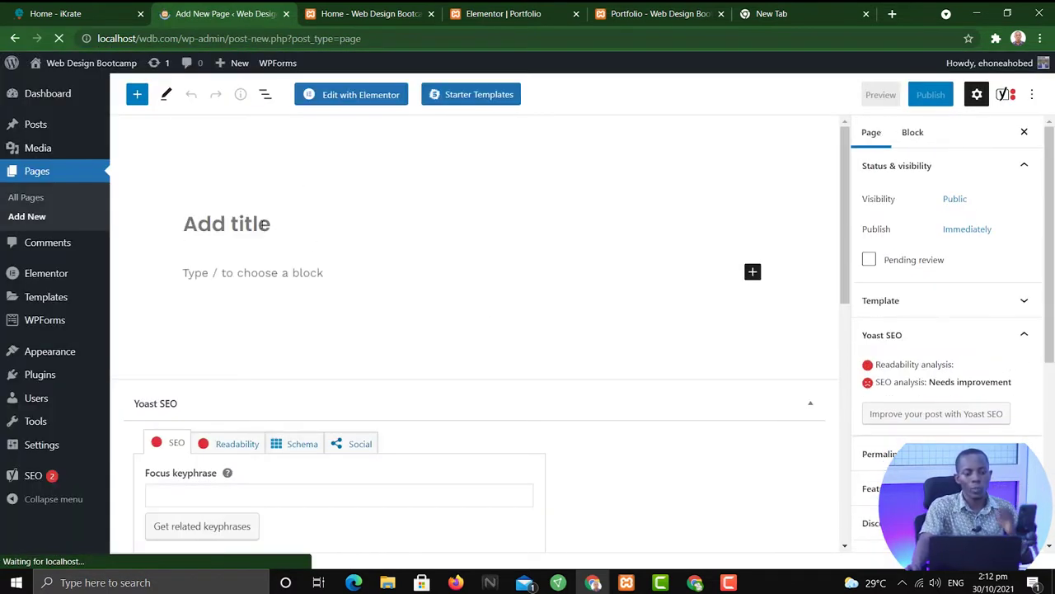
type("B")
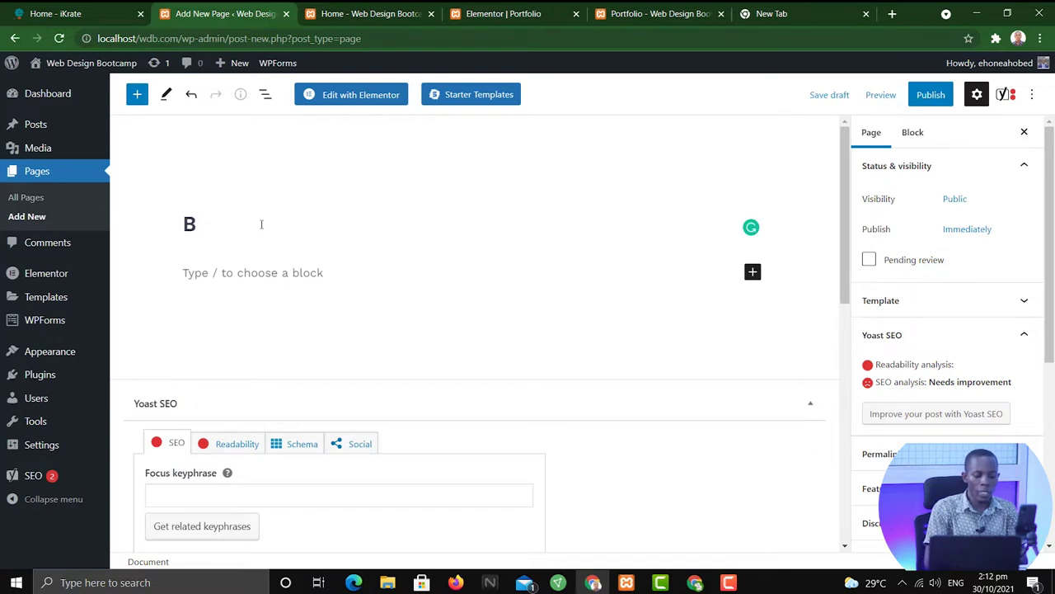
type("log")
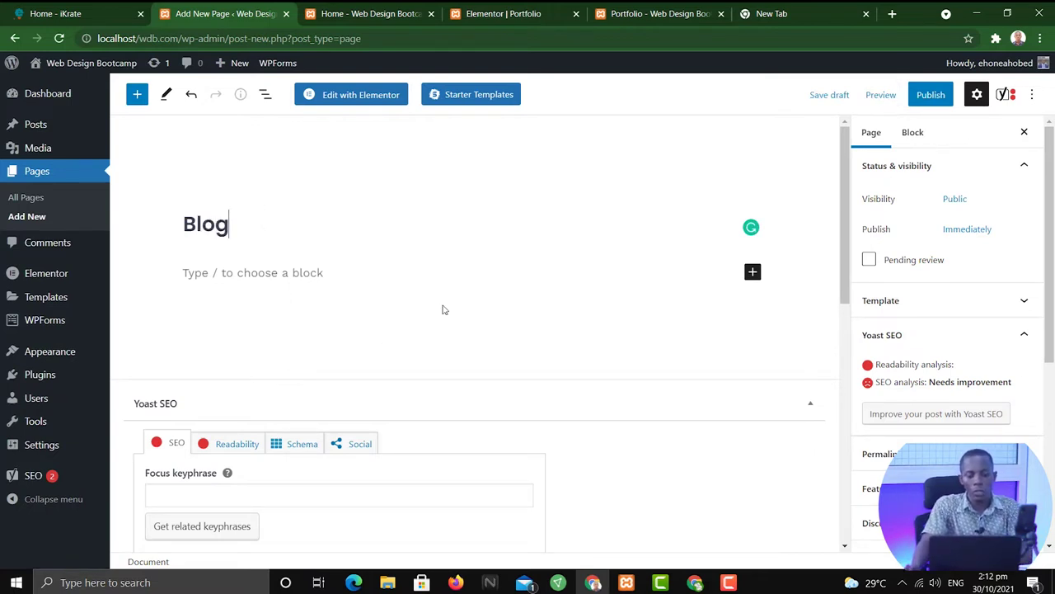
Try News as the page title and change it back to Blog.
double_click(161, 229)
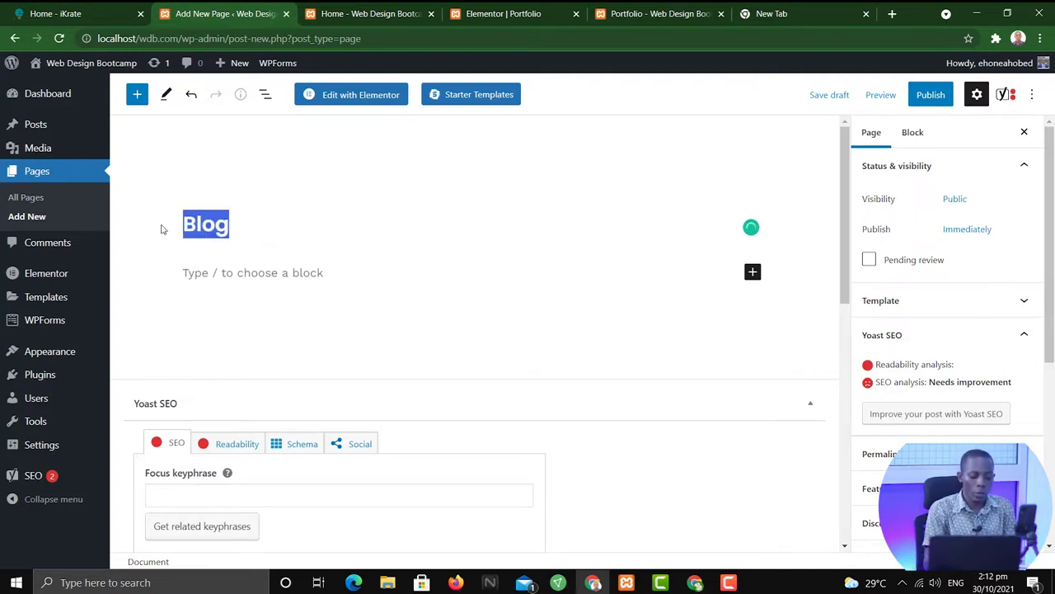
type("News")
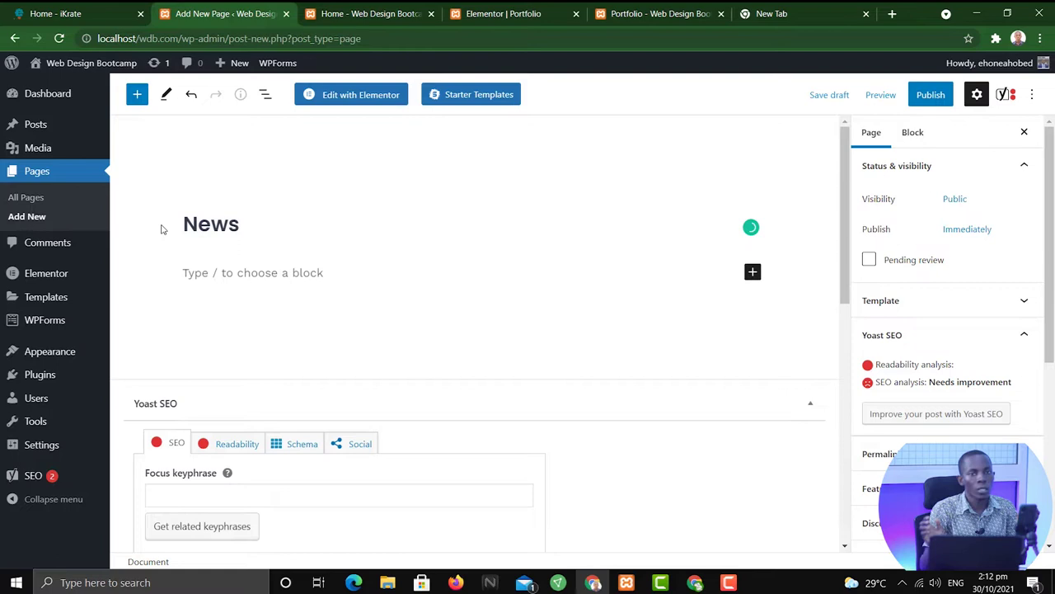
double_click(162, 229)
type("Blog")
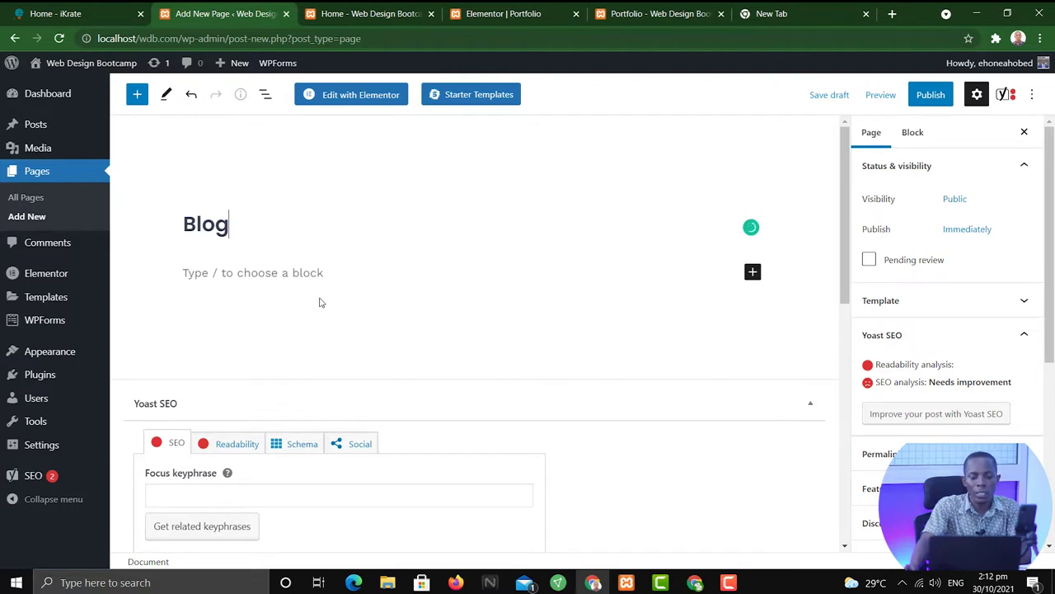
Look through the new page's settings from status and visibility down to the Astra options.
left_click(304, 275)
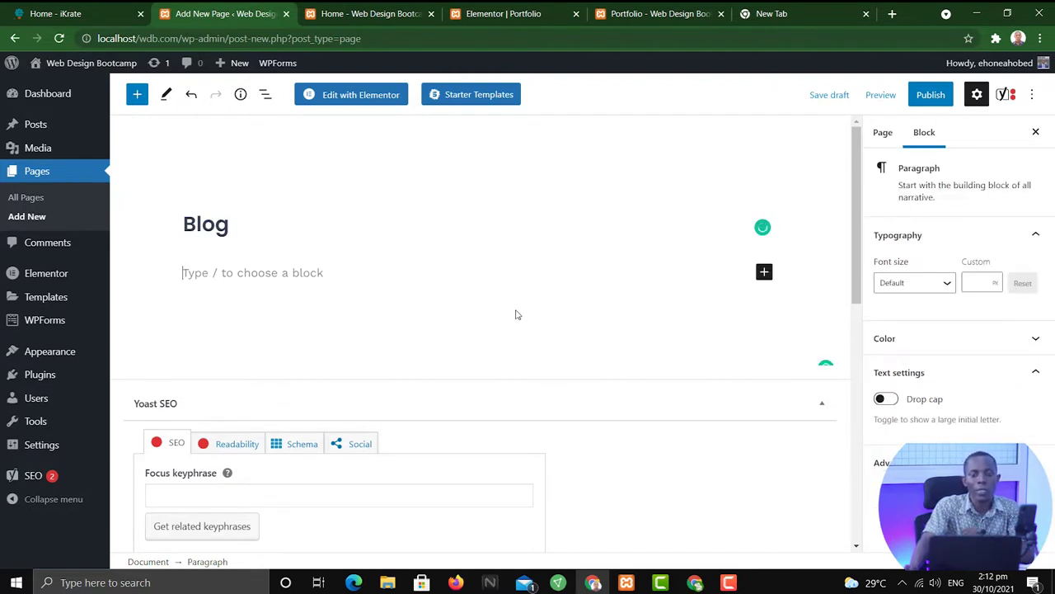
left_click(205, 227)
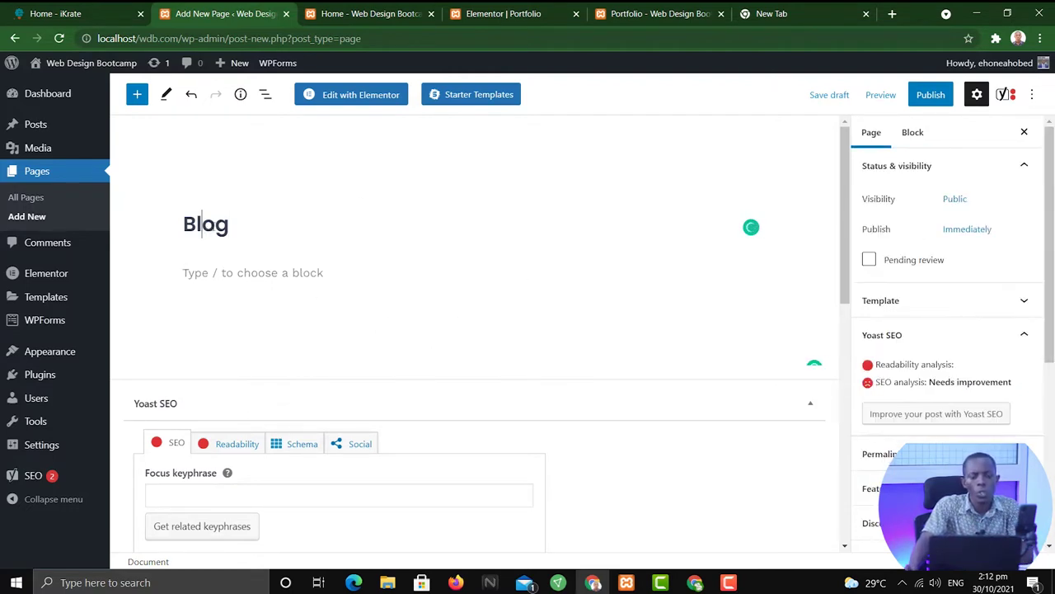
scroll(986, 295, "down", 2)
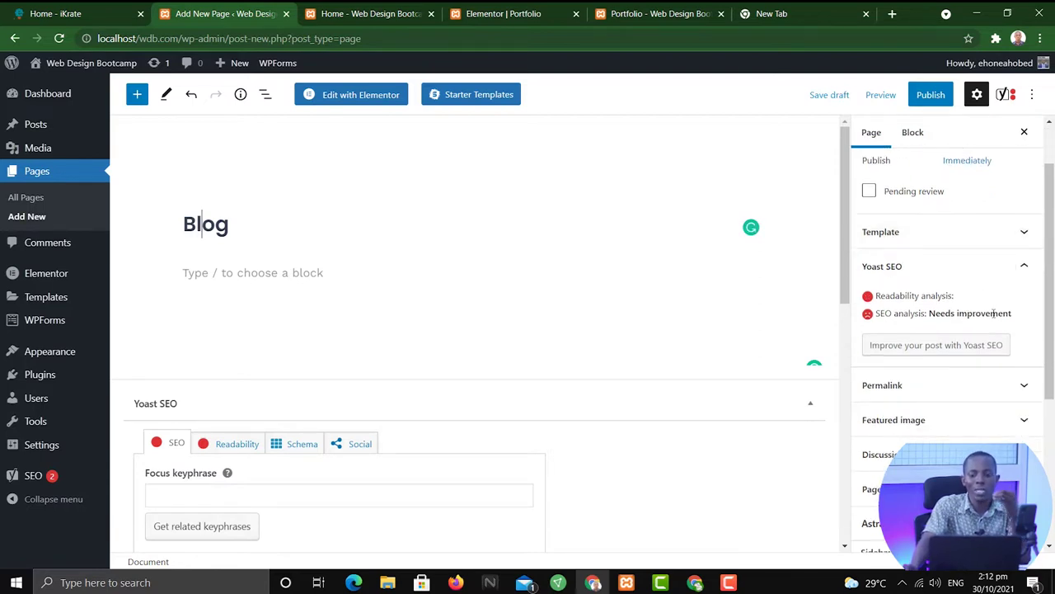
scroll(987, 367, "down", 3)
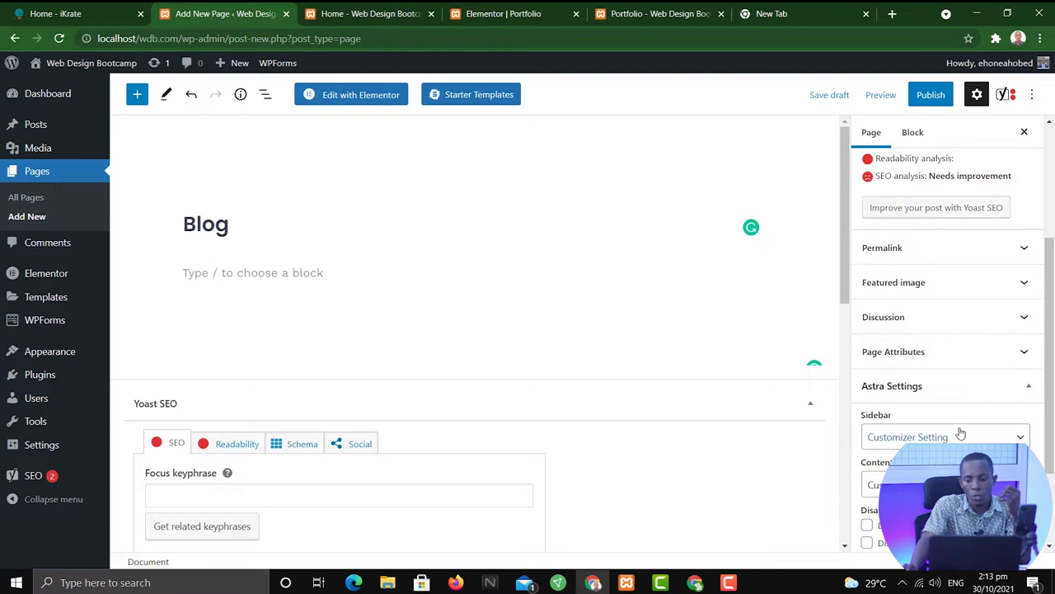
scroll(961, 435, "down", 3)
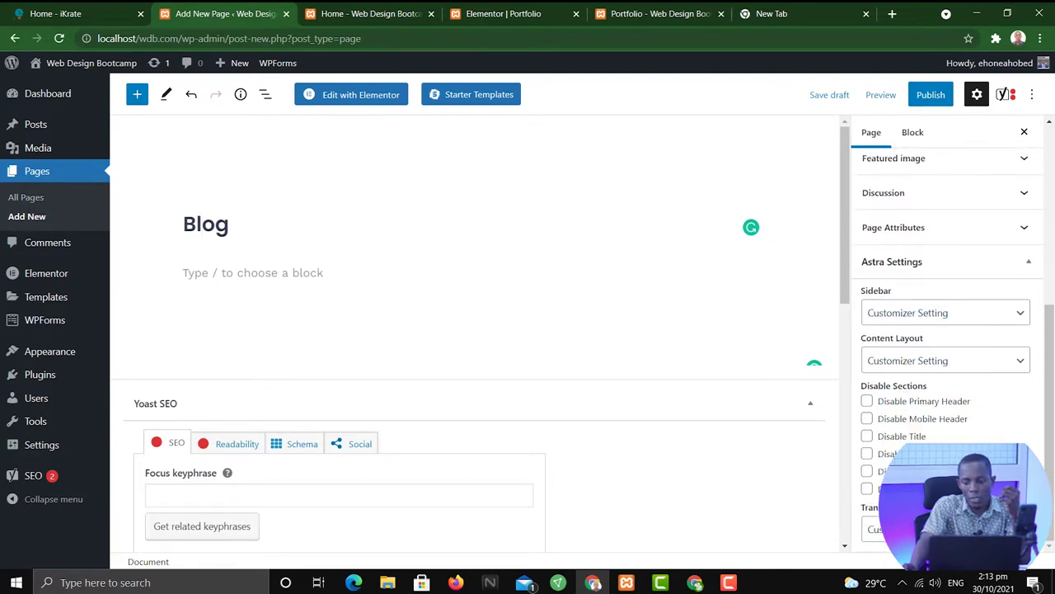
scroll(998, 428, "up", 6)
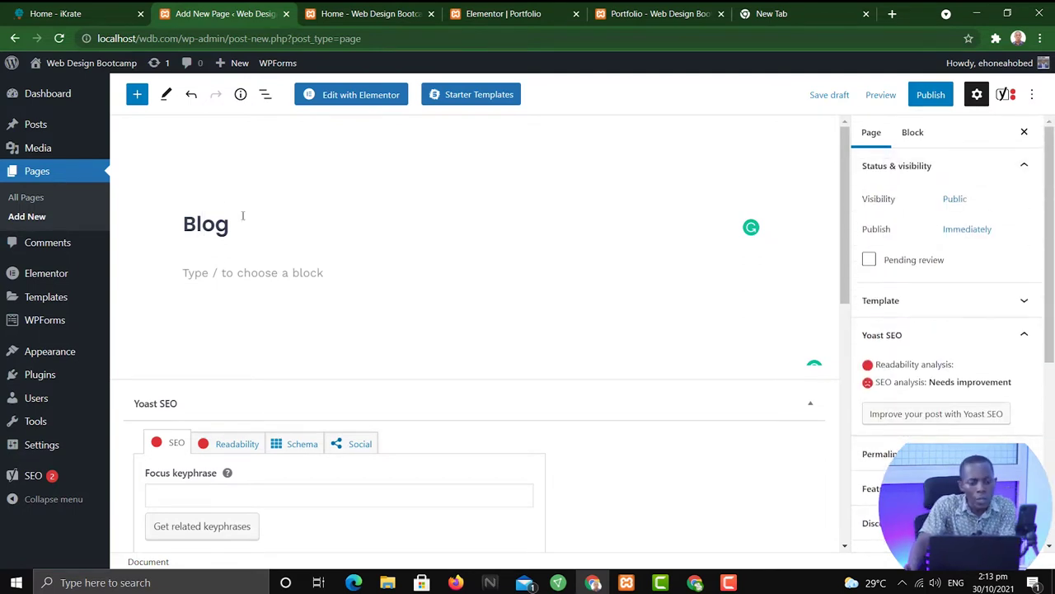
left_click(929, 95)
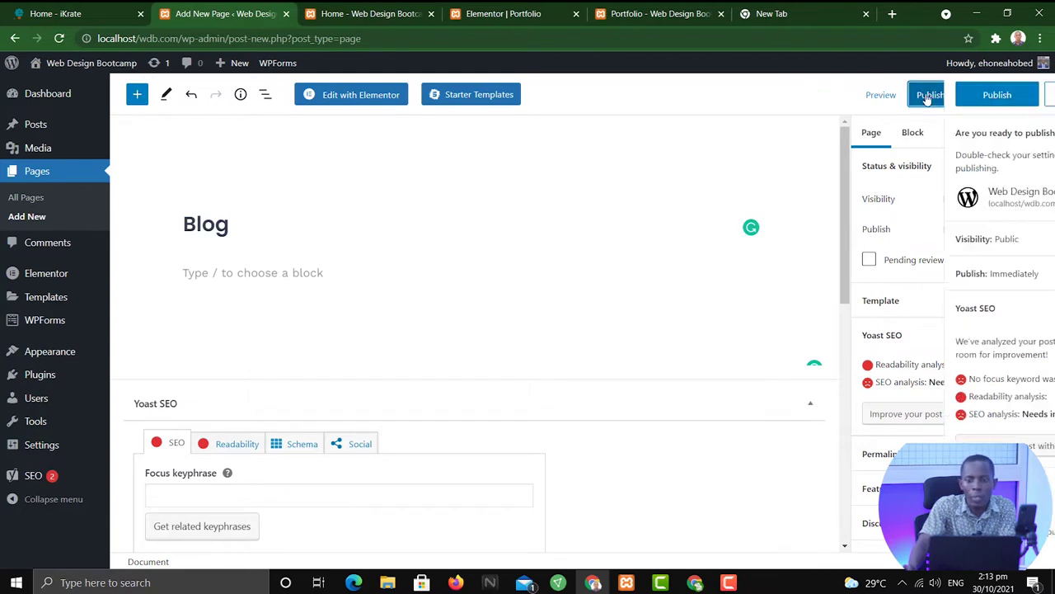
left_click(423, 239)
key("Escape")
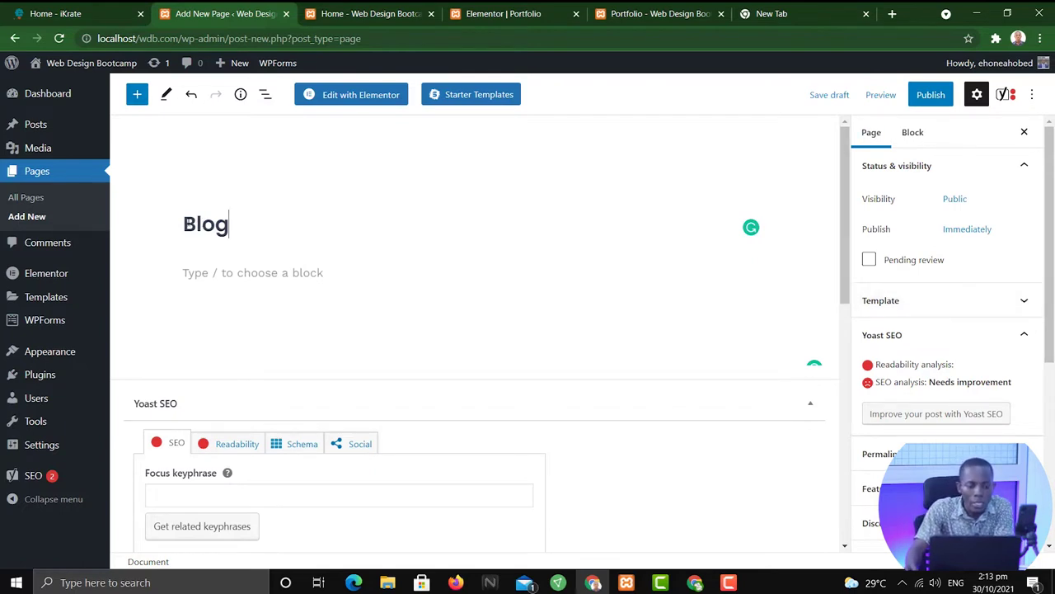
Set the Blog page's template to Elementor Canvas.
left_click_drag(183, 224, 242, 234)
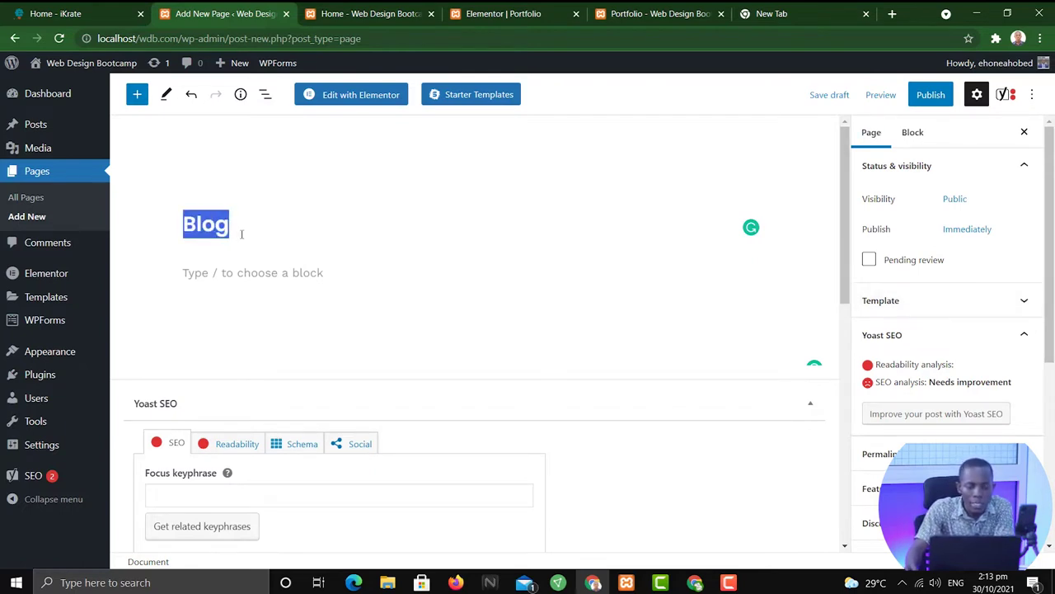
left_click(878, 136)
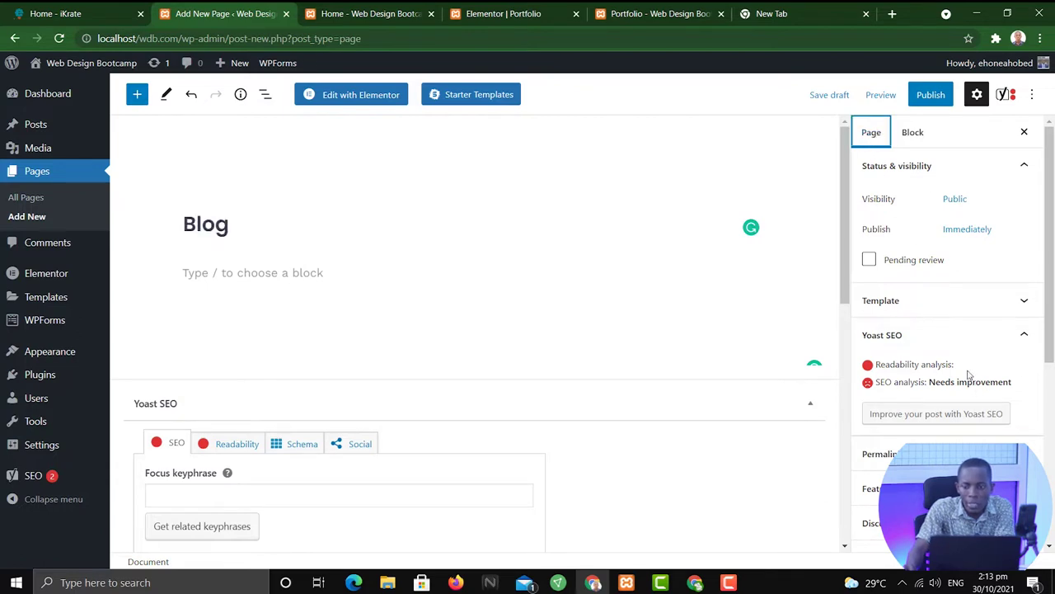
left_click(897, 301)
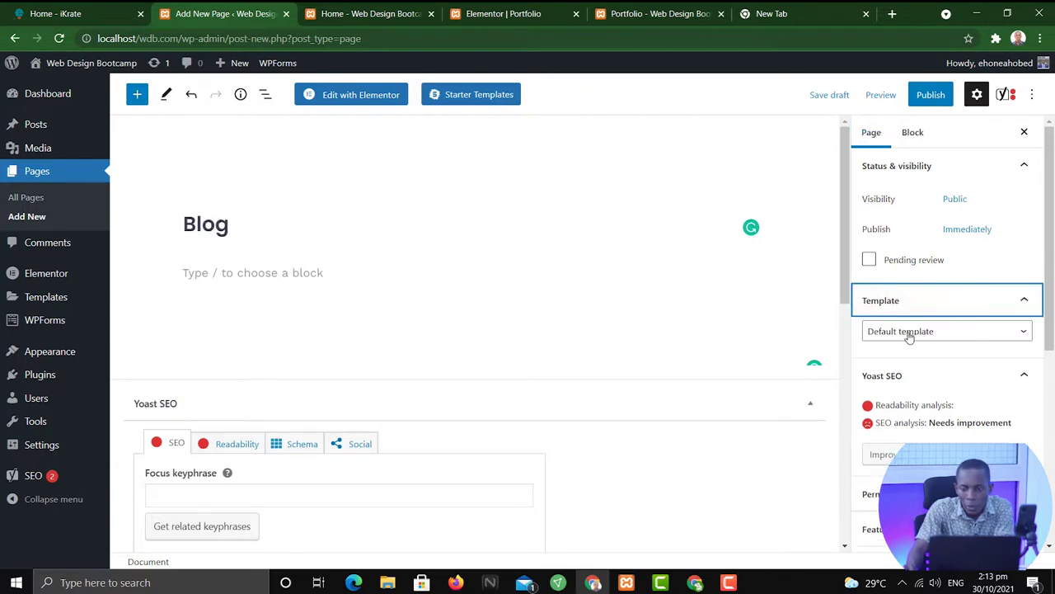
left_click(912, 337)
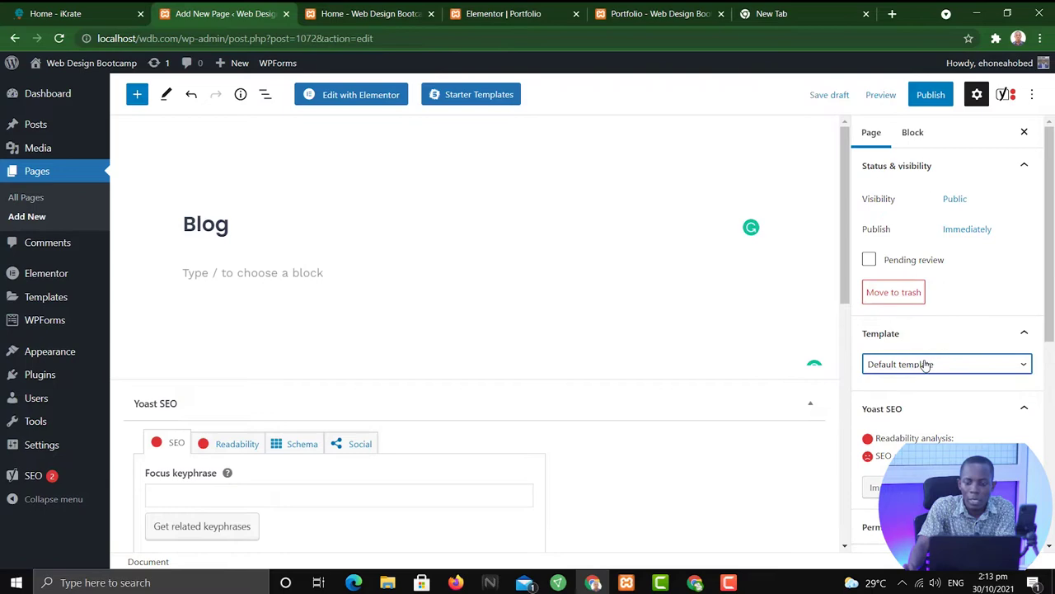
left_click(924, 365)
left_click(922, 393)
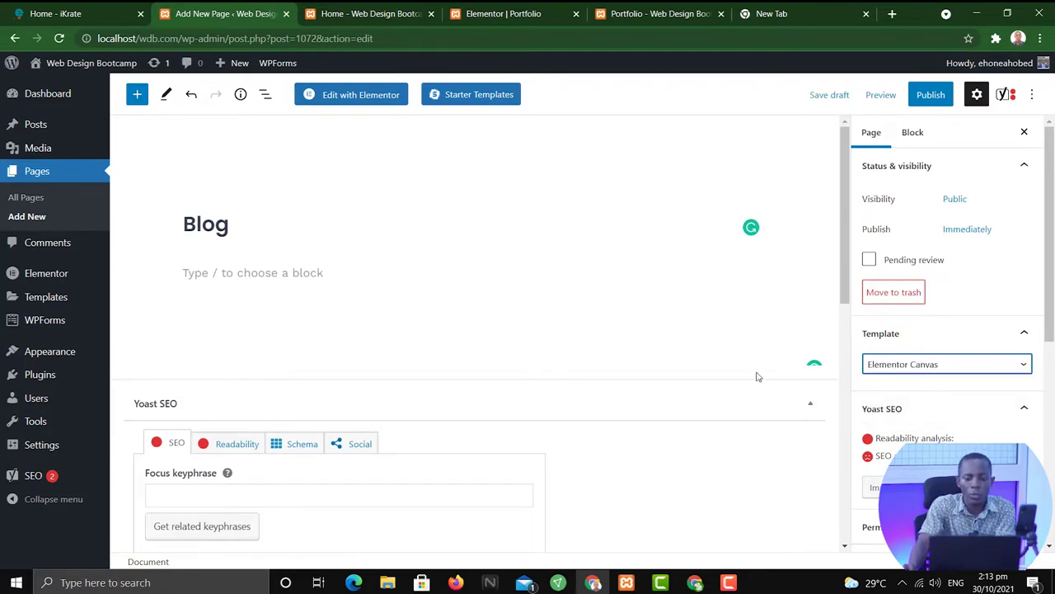
Publish the Blog page and open its live version in a new browser tab.
scroll(659, 320, "down", 3)
scroll(819, 236, "up", 5)
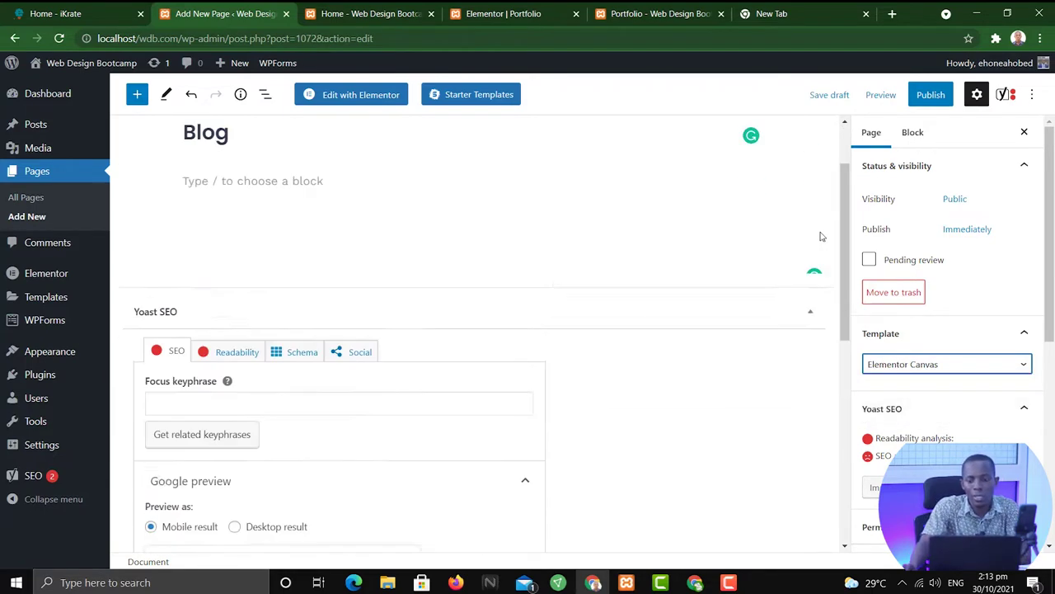
left_click(930, 94)
left_click(934, 99)
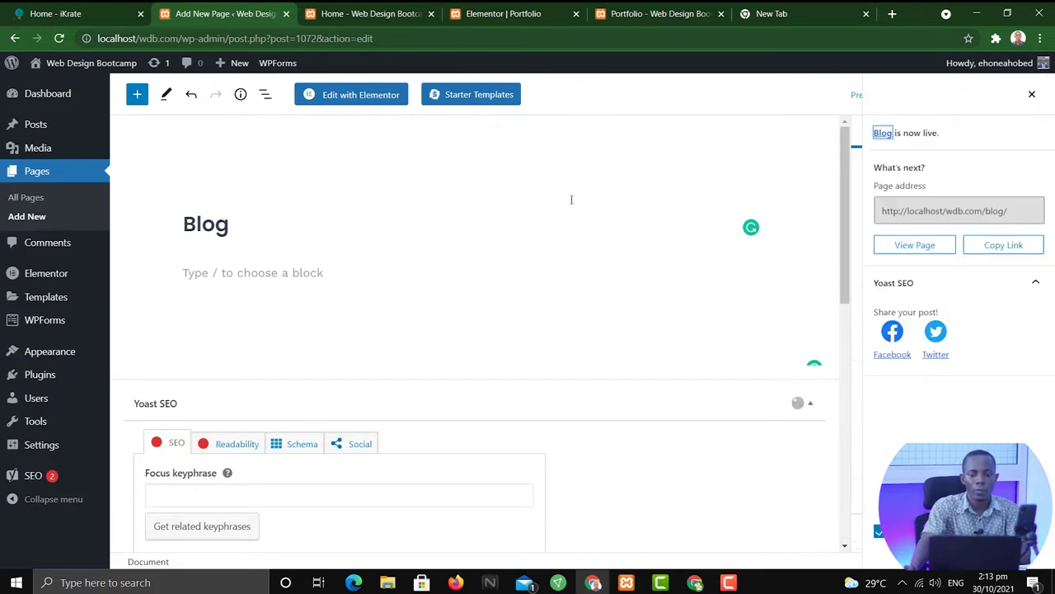
right_click(936, 253)
left_click(950, 259)
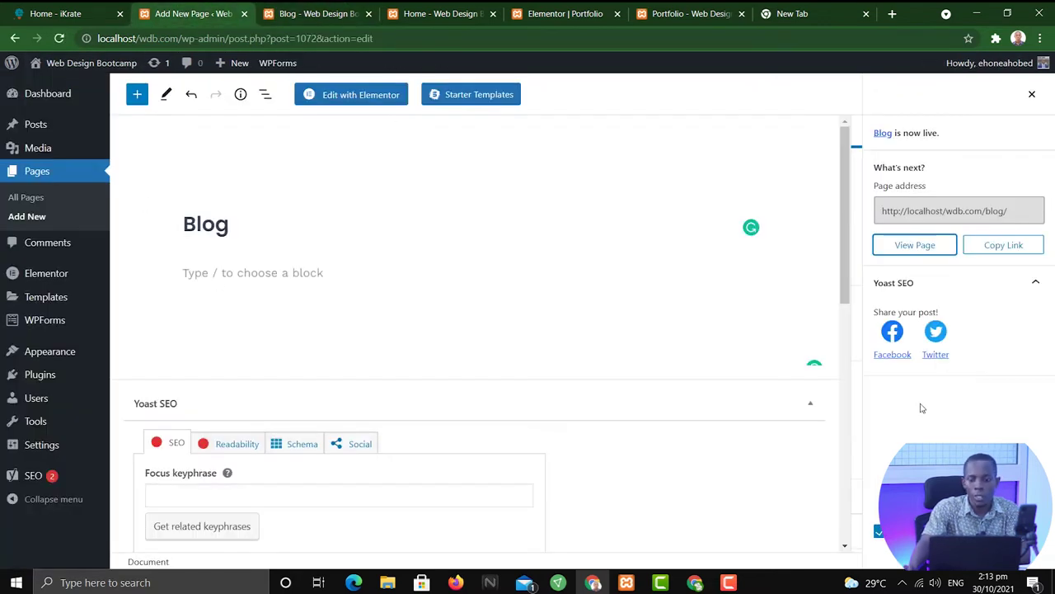
Set the Blog page's template to Default template and update the page.
left_click(1031, 93)
left_click(943, 334)
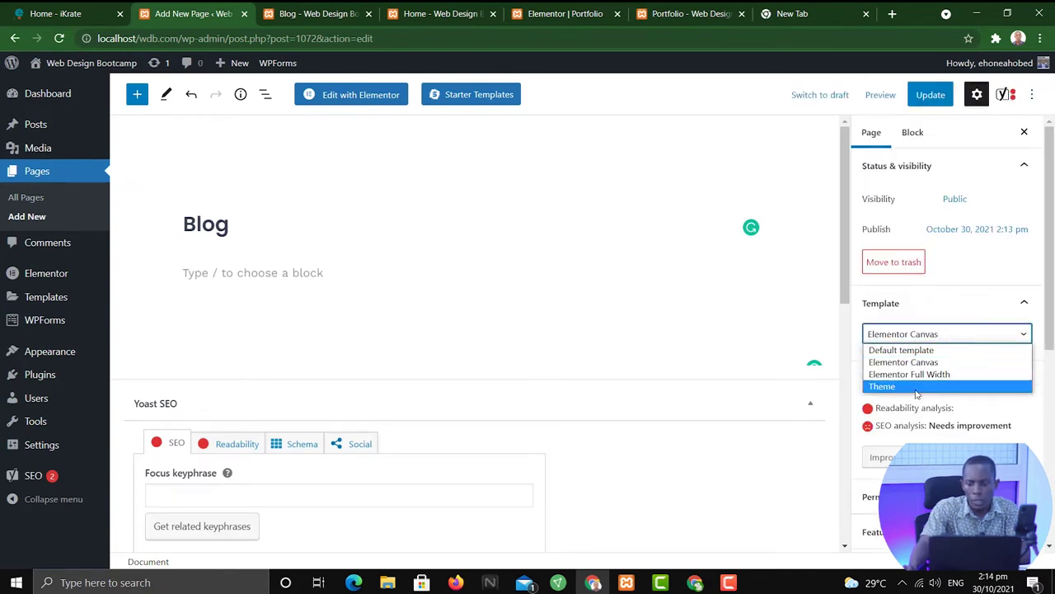
left_click(922, 350)
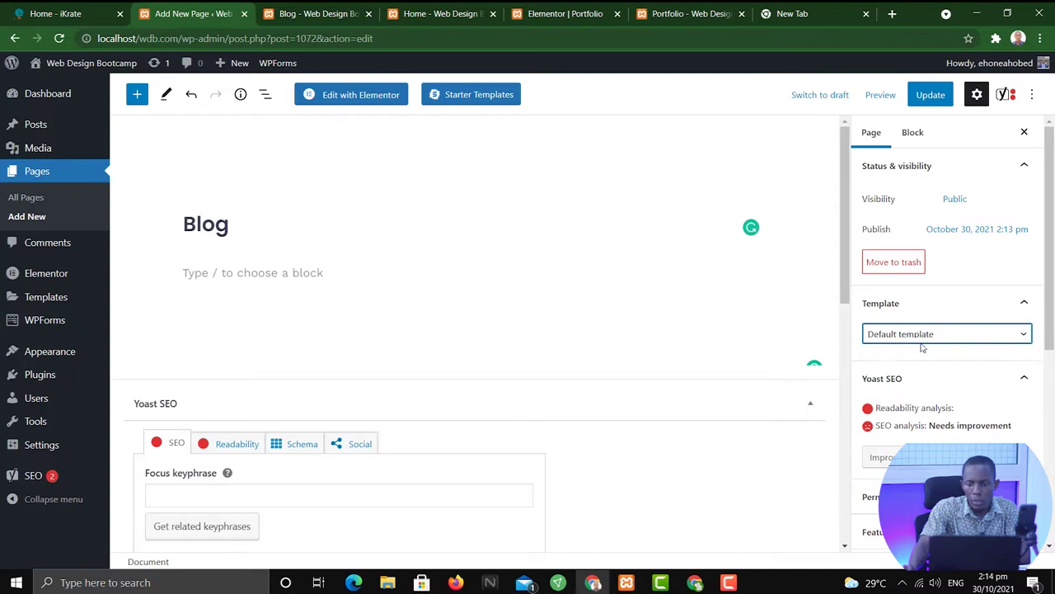
left_click(930, 94)
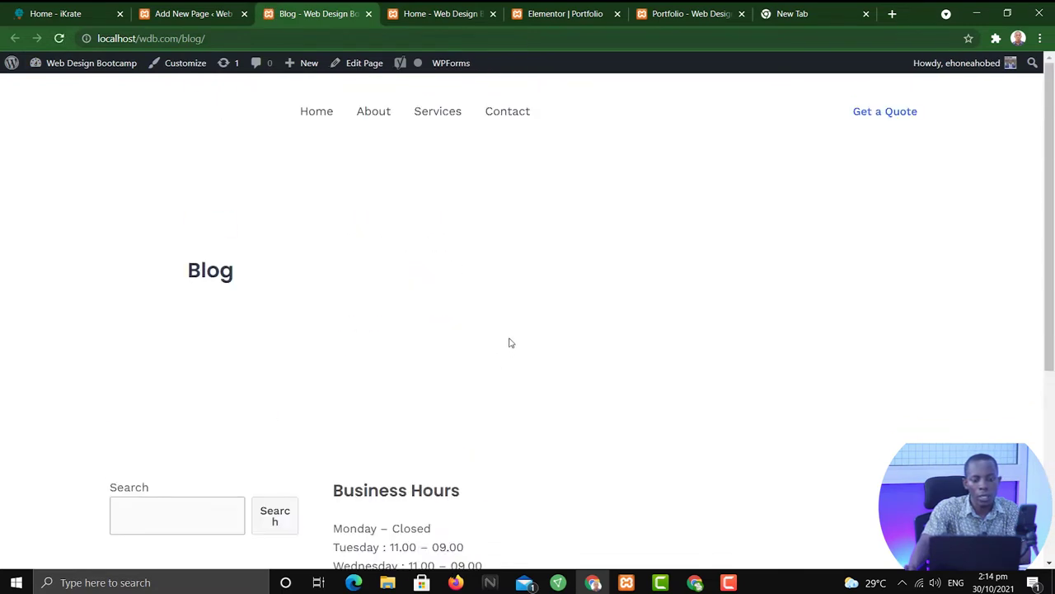
Inspect the header, title and footer areas of the live Blog page and return to its editor.
left_click_drag(132, 141, 760, 141)
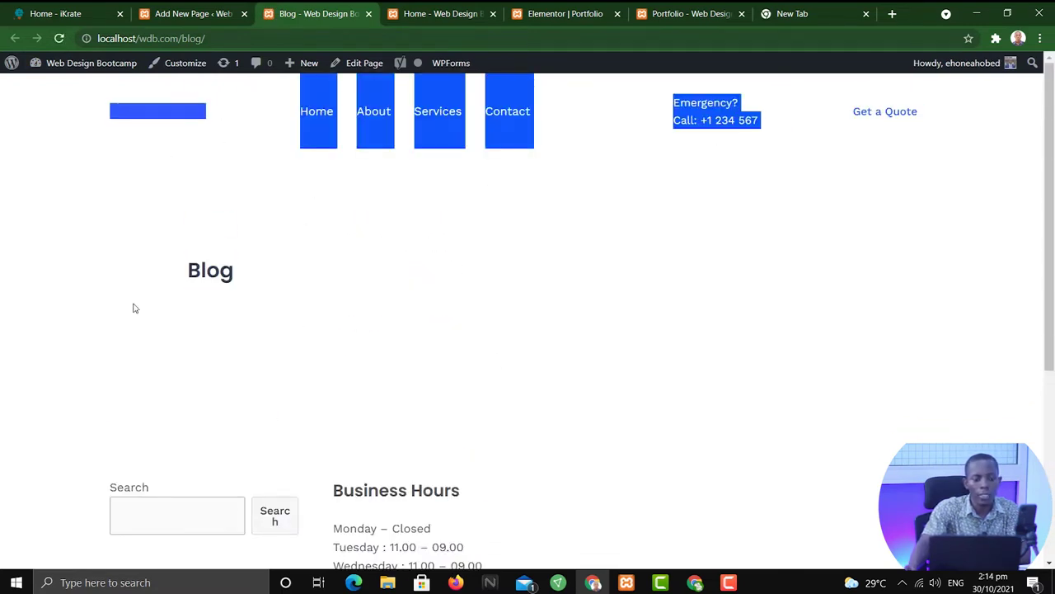
left_click_drag(163, 273, 262, 283)
left_click_drag(65, 419, 682, 418)
scroll(681, 417, "down", 4)
scroll(682, 418, "up", 3)
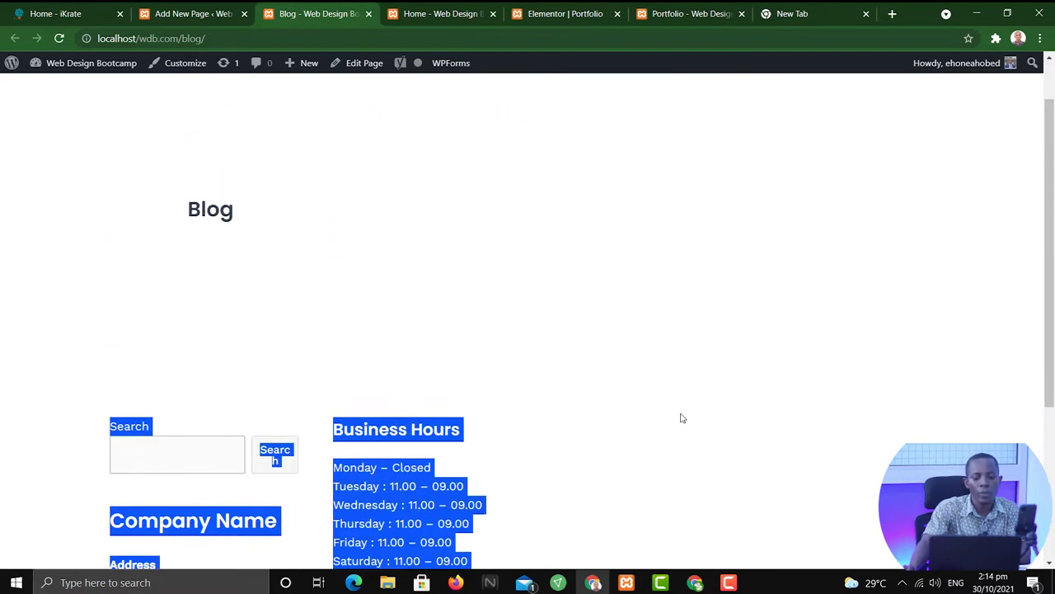
scroll(679, 415, "down", 3)
scroll(681, 408, "up", 4)
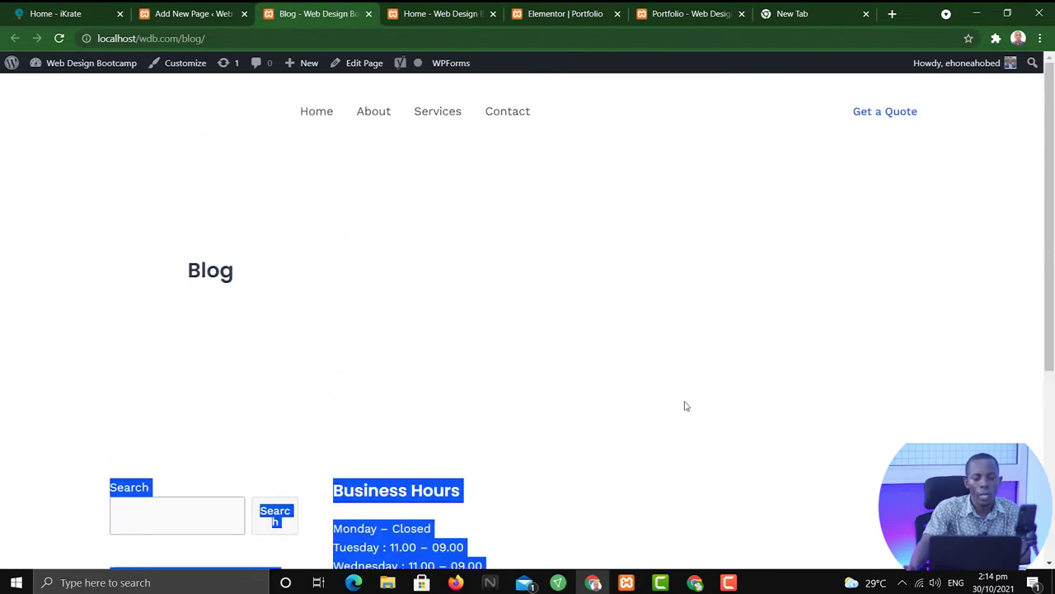
left_click(187, 16)
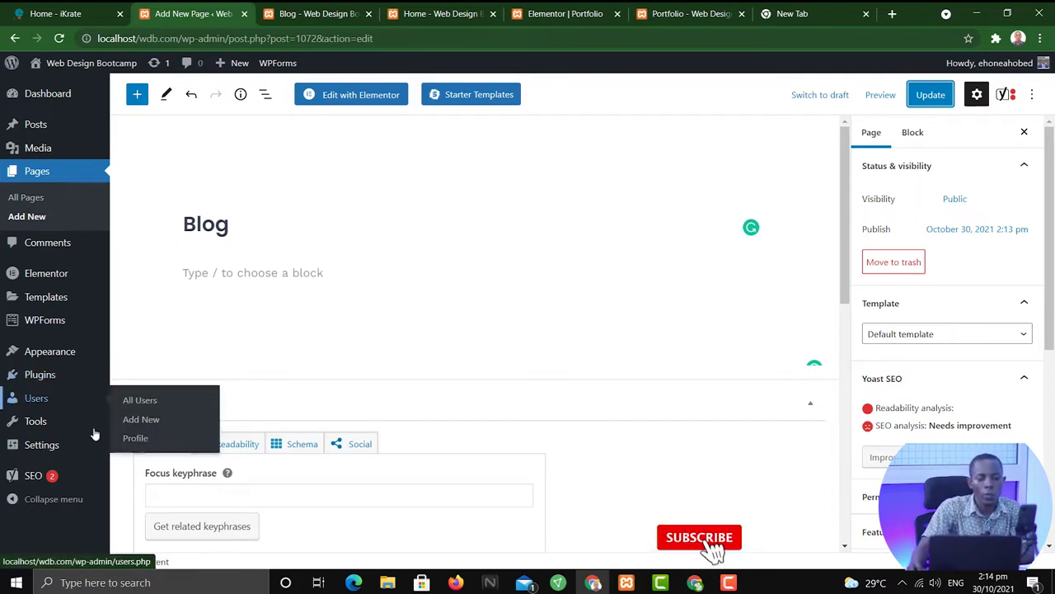
mouse_move(74, 449)
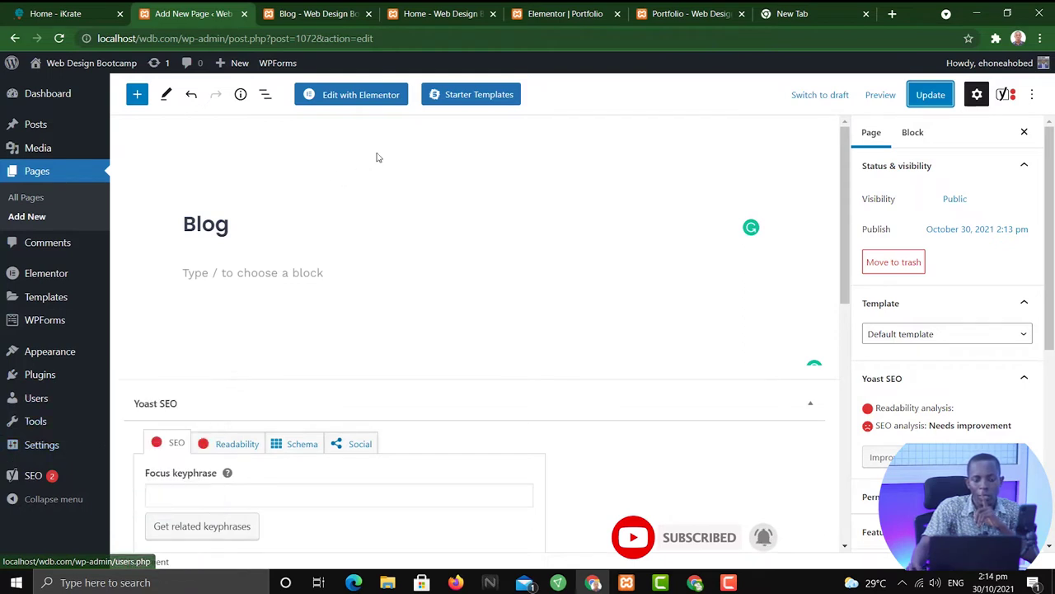
In the site's Reading settings, assign Blog as the Posts page and save the changes.
left_click(358, 225)
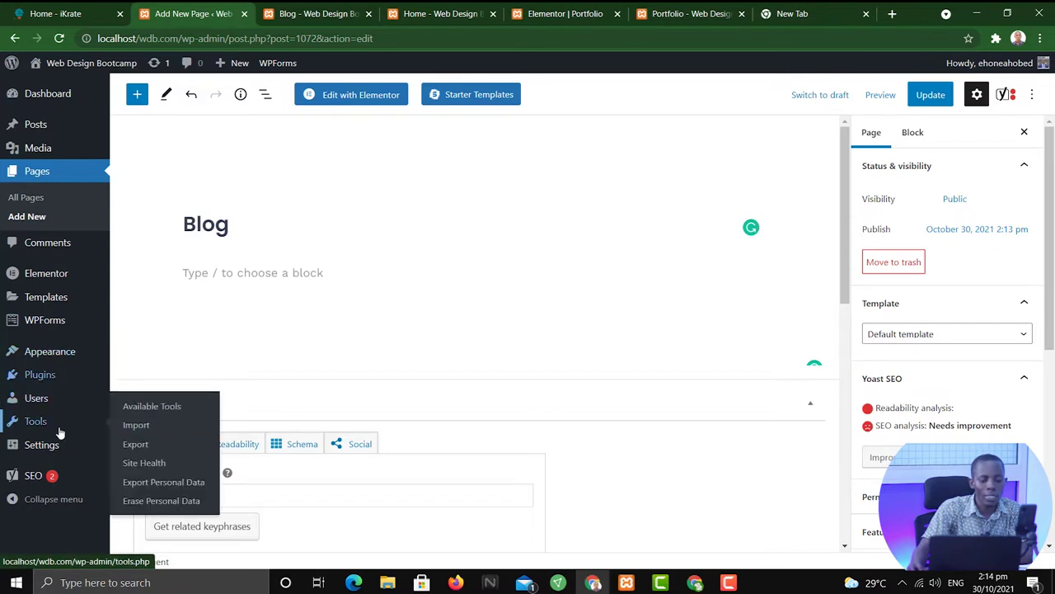
mouse_move(68, 449)
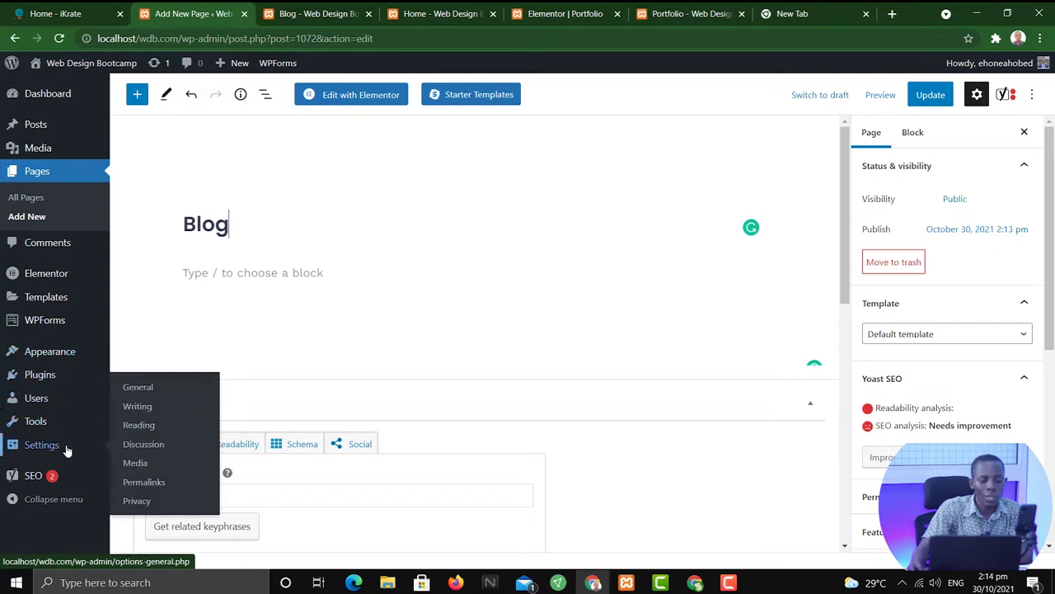
left_click(150, 423)
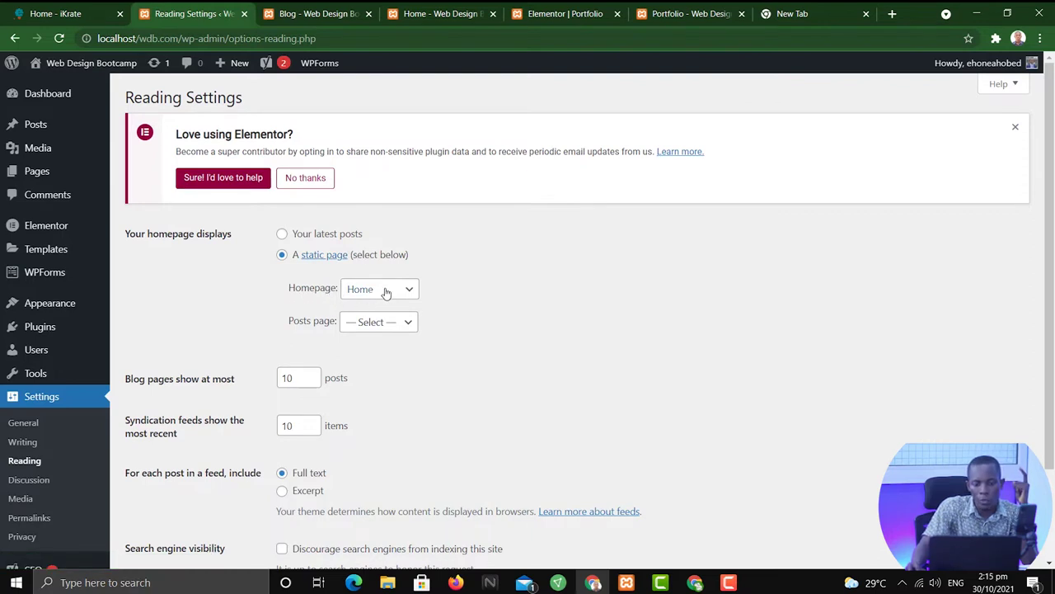
left_click_drag(281, 327, 334, 330)
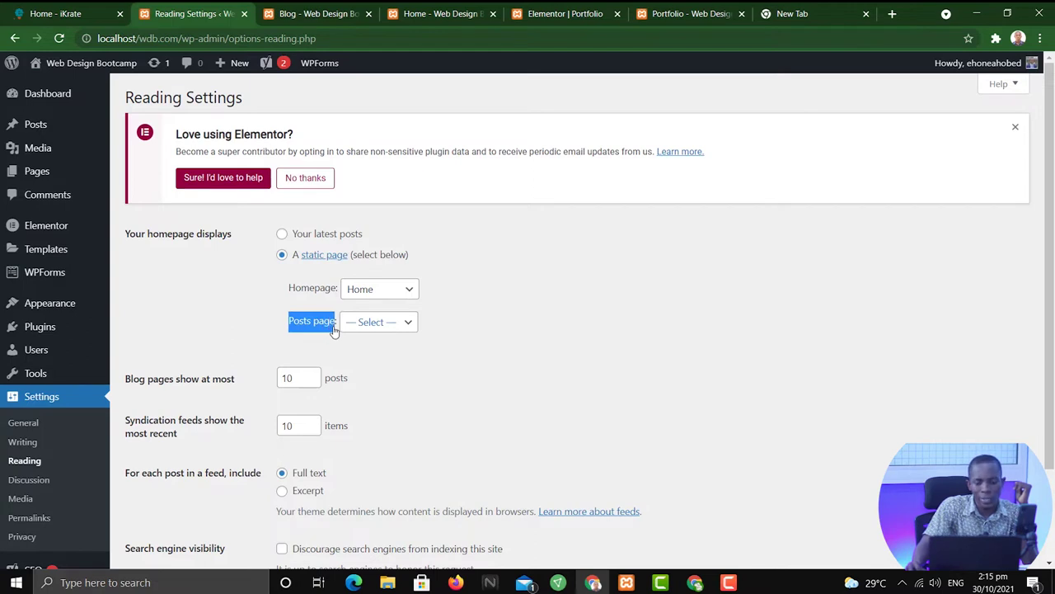
left_click(352, 324)
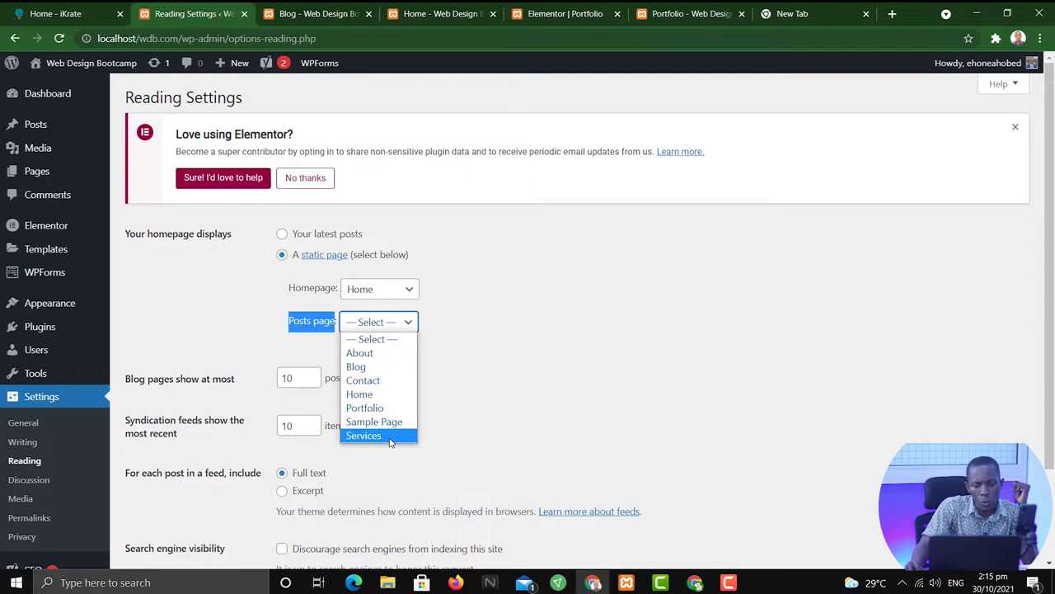
left_click(385, 367)
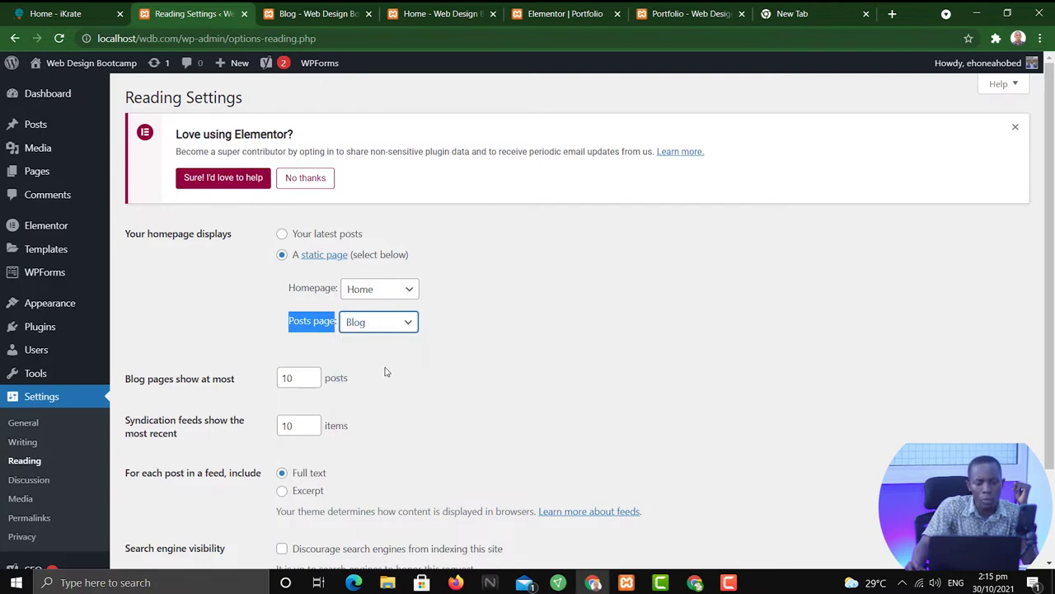
left_click(347, 326)
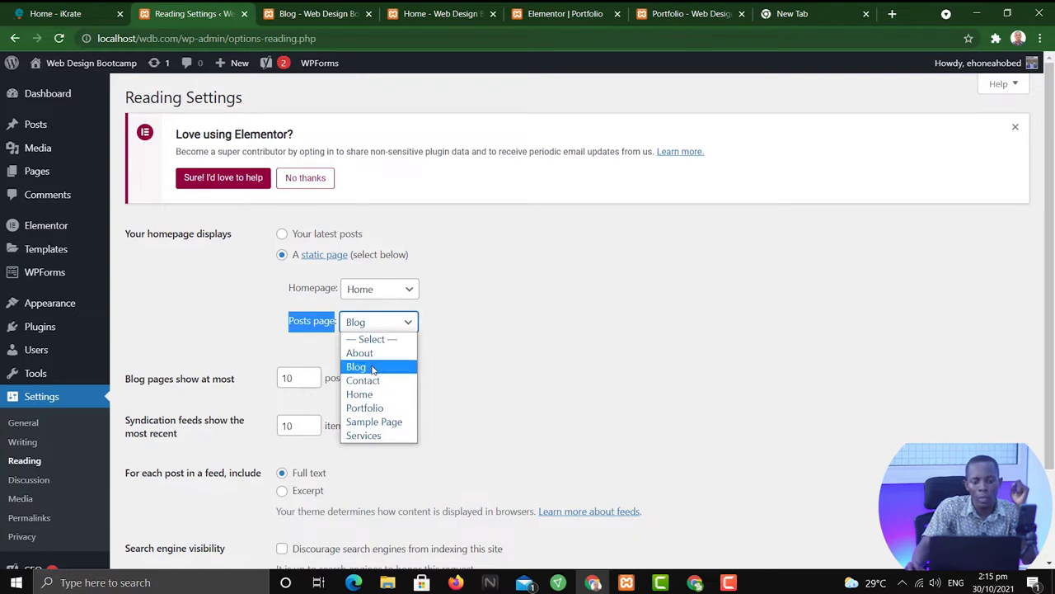
left_click(372, 368)
left_click(723, 325)
scroll(725, 313, "down", 2)
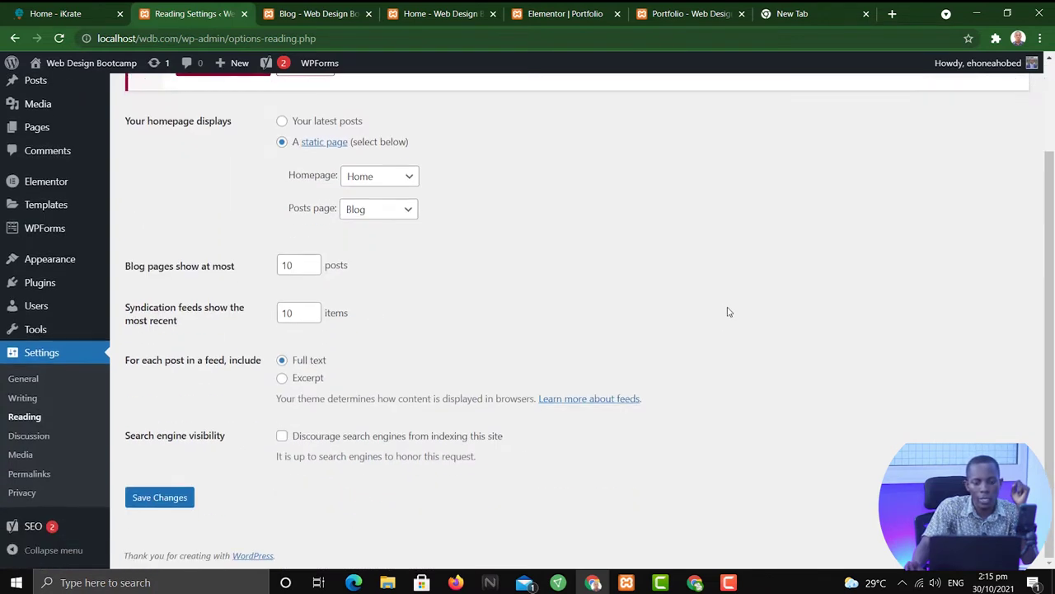
left_click(190, 498)
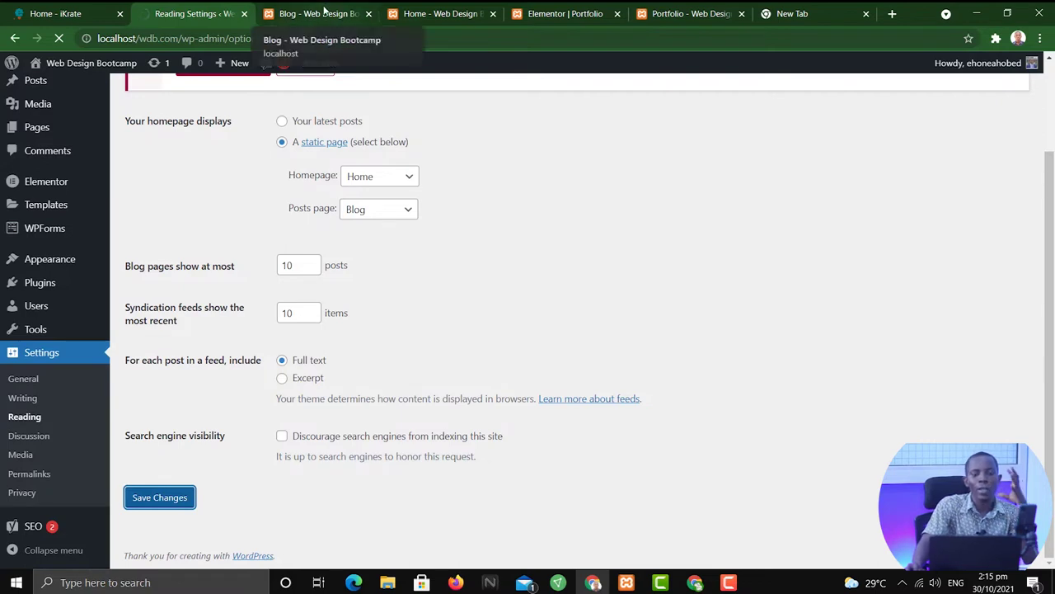
Reload the live Blog page and examine the post listing it displays.
left_click(325, 11)
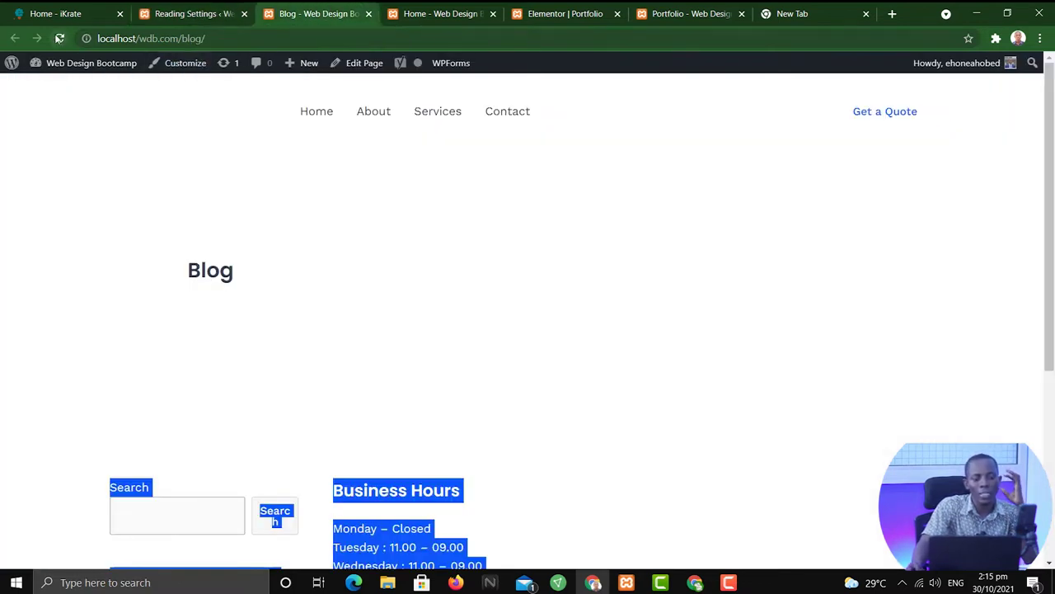
left_click(59, 38)
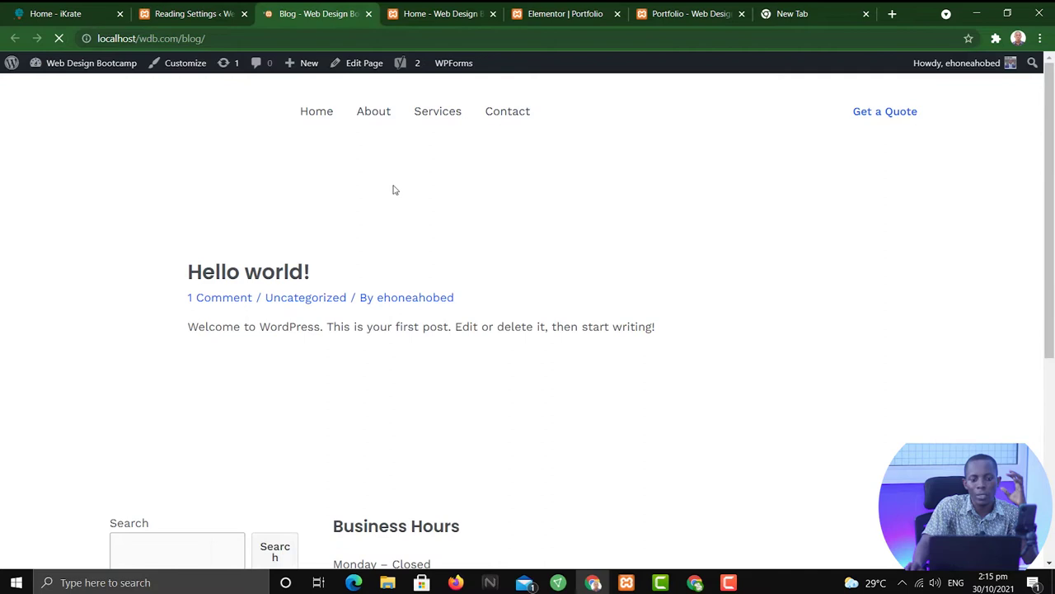
left_click_drag(189, 279, 648, 312)
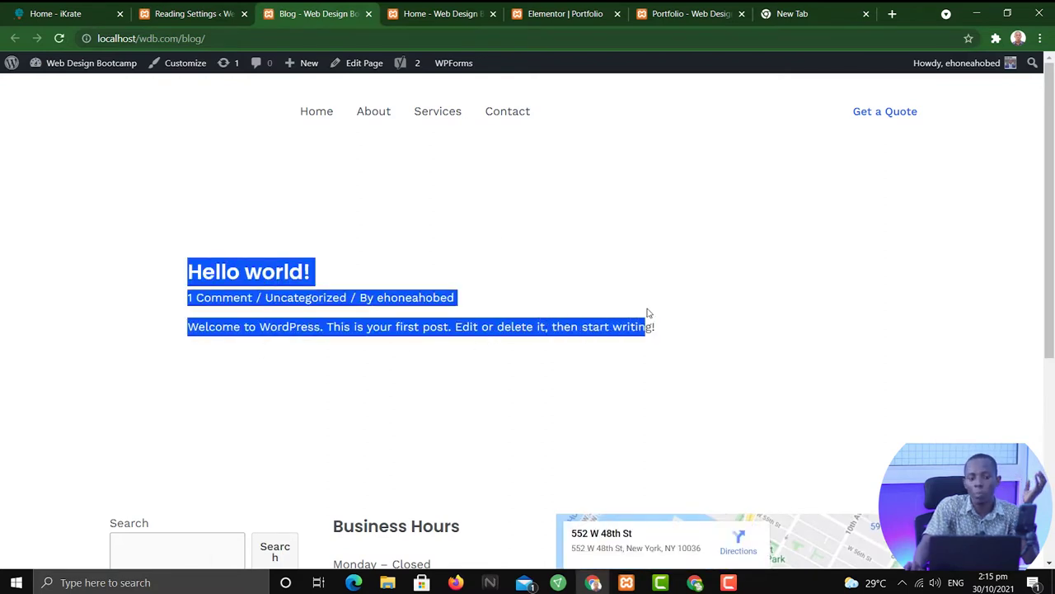
left_click(165, 213)
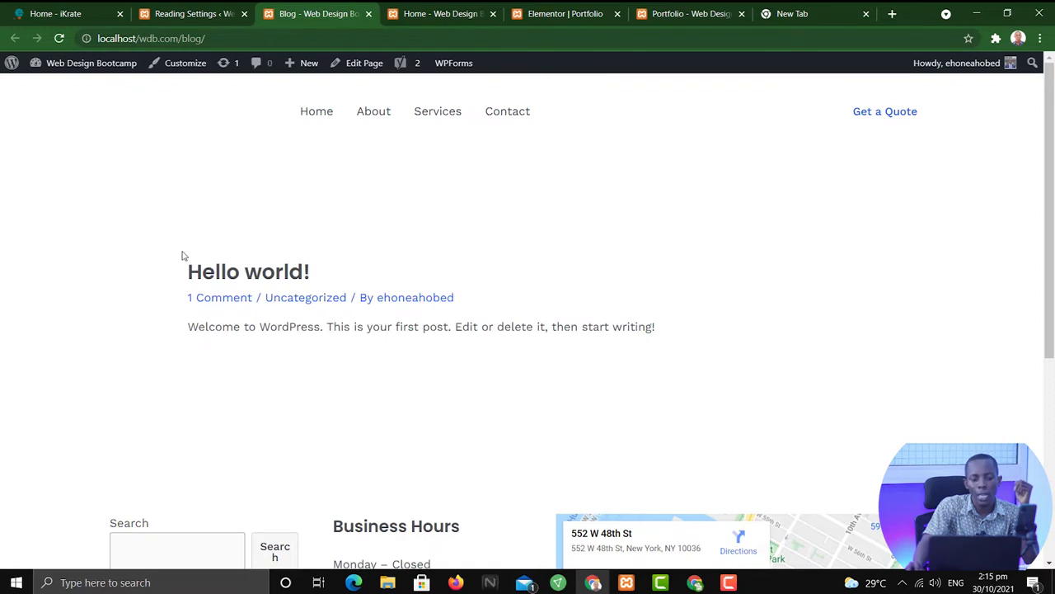
left_click_drag(183, 256, 624, 388)
Open the "Hello world!" post, return to the Blog page and look over its layout down to the footer.
left_click(279, 271)
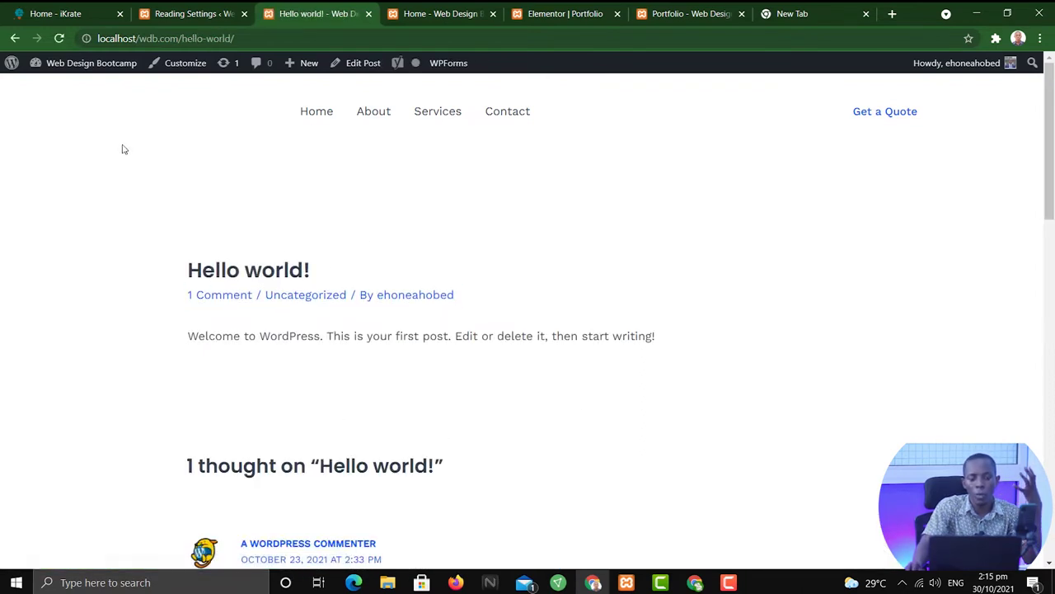
left_click(15, 38)
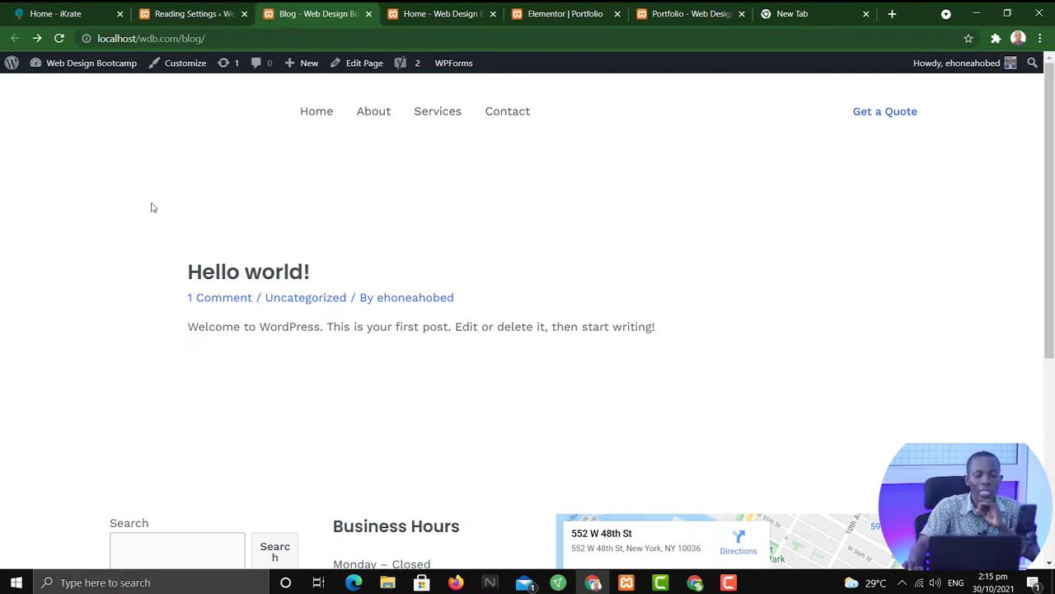
scroll(354, 130, "down", 2)
scroll(358, 108, "up", 2)
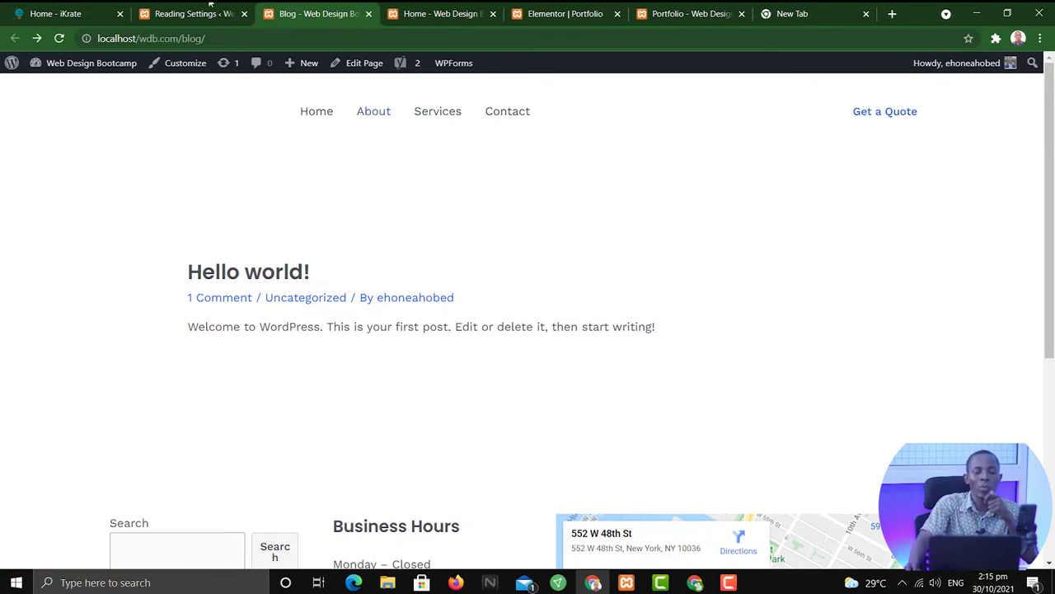
Start a new post in the WordPress admin and check the live Home page for the site's topic.
left_click(170, 14)
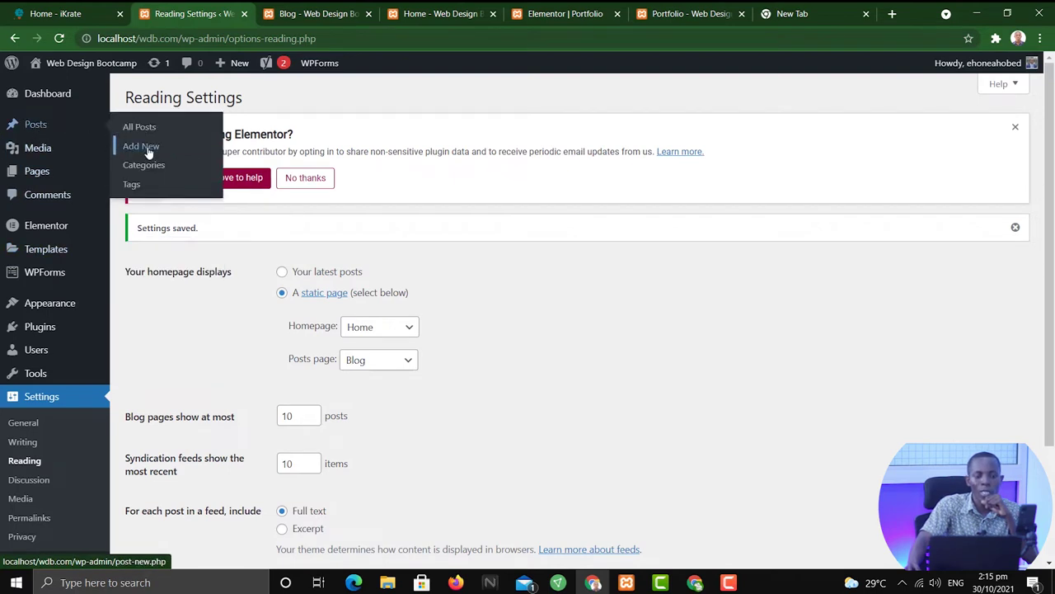
left_click(145, 148)
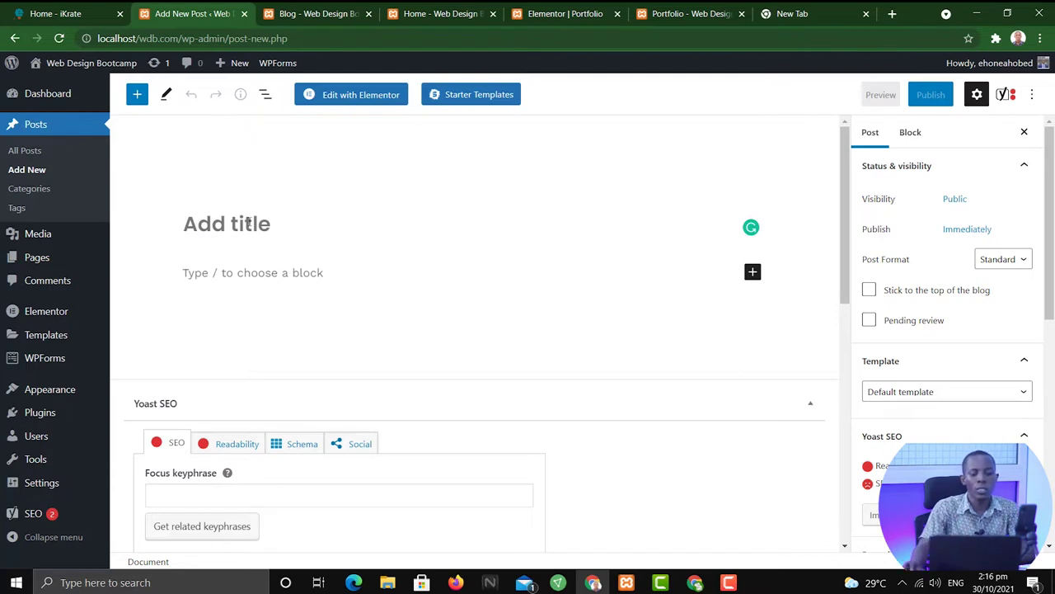
left_click(251, 231)
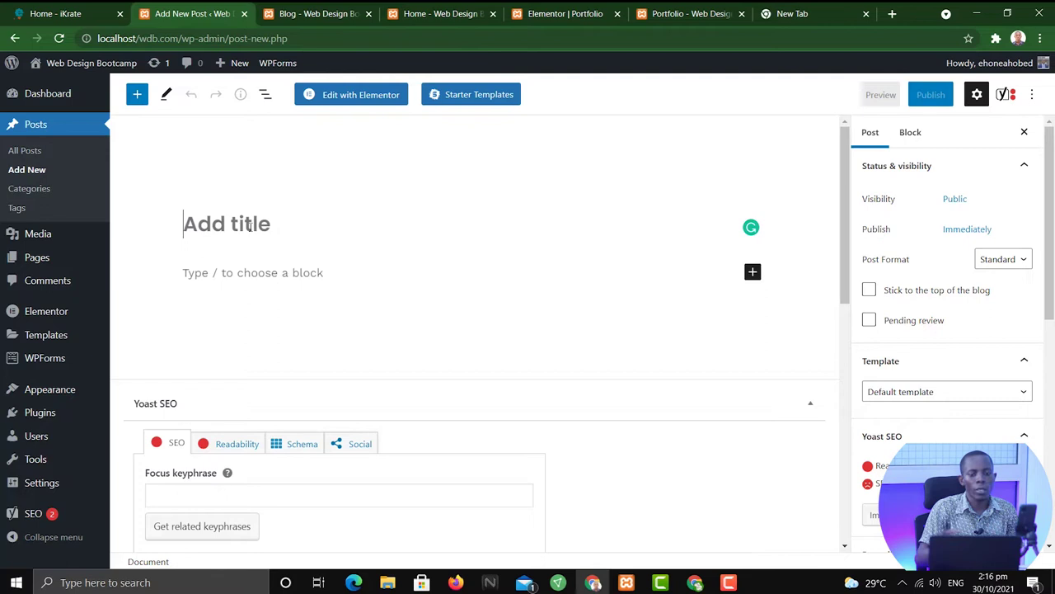
left_click(428, 15)
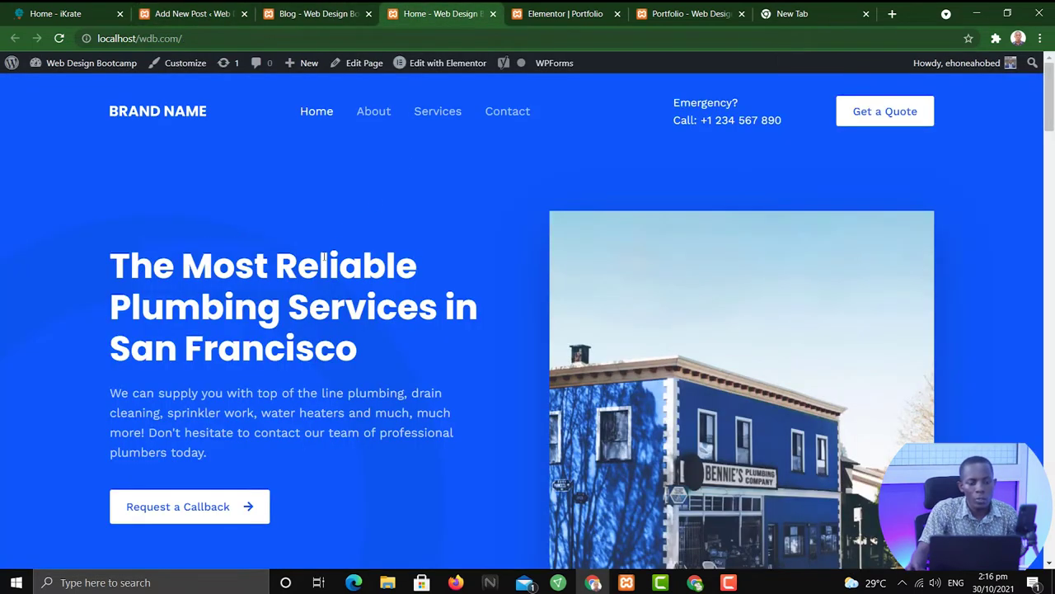
left_click(203, 14)
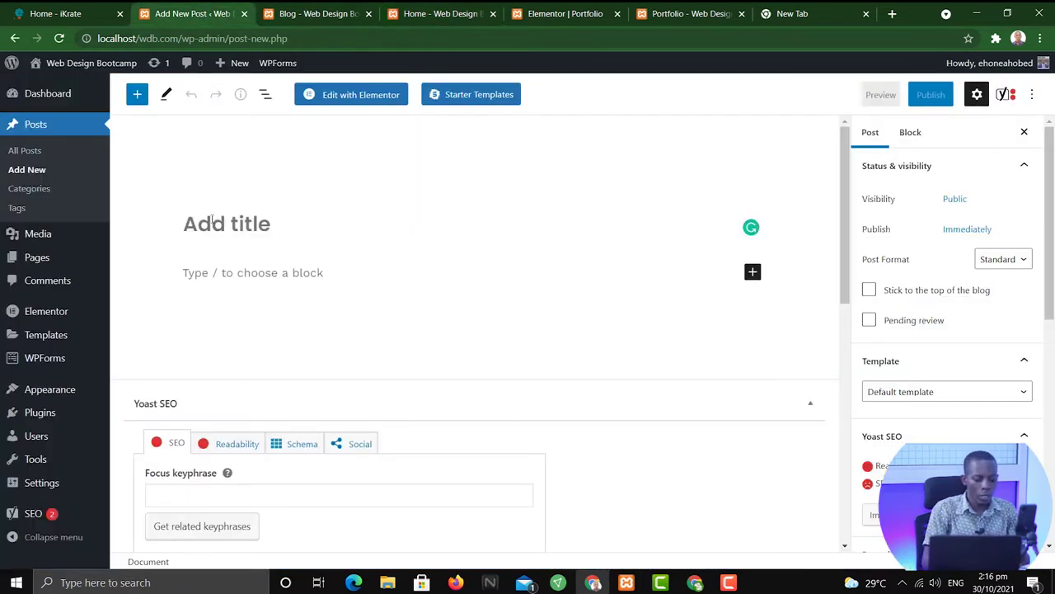
Title the new post "How to get the best out of your plumber" and place the cursor in its first paragraph.
type("How to ")
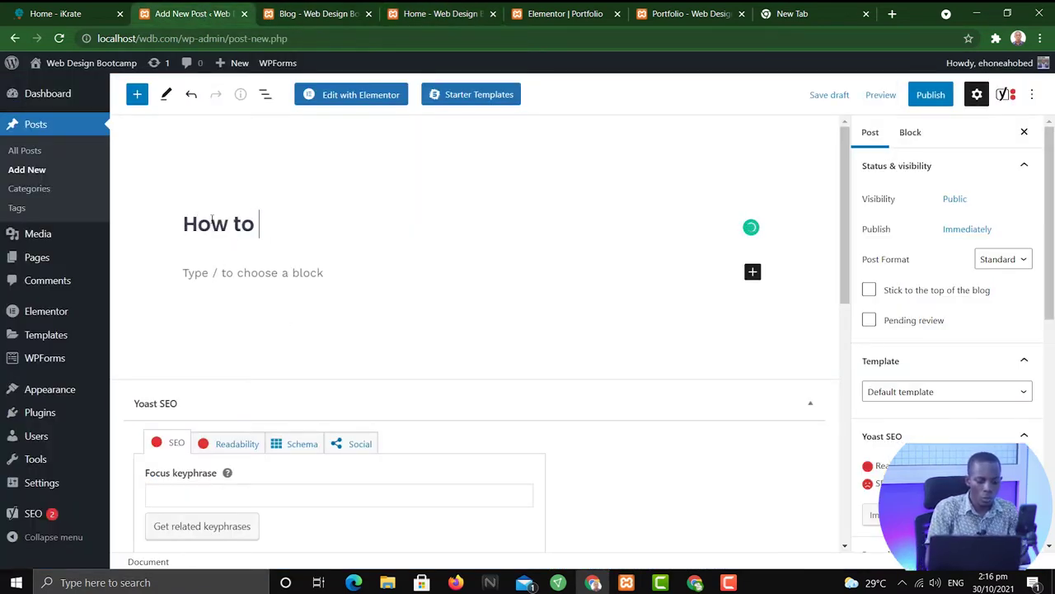
type("get the ")
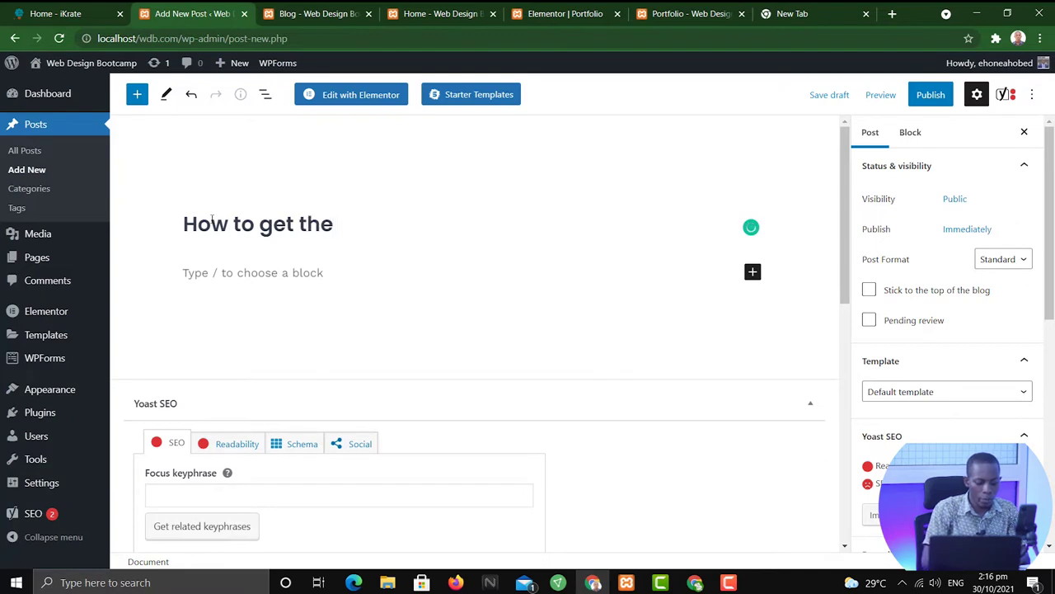
type("best out o")
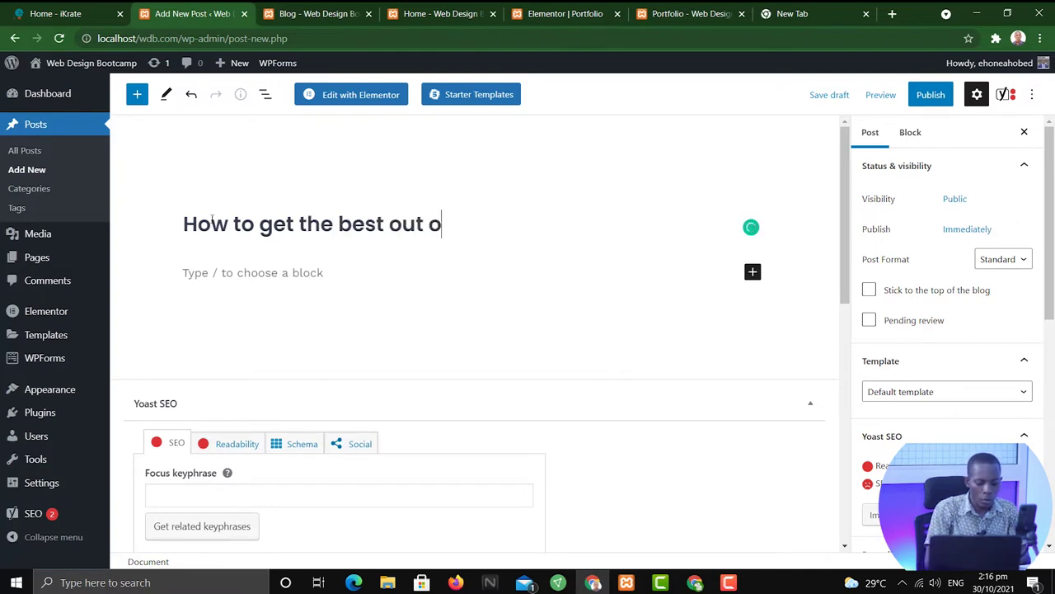
type("f your p")
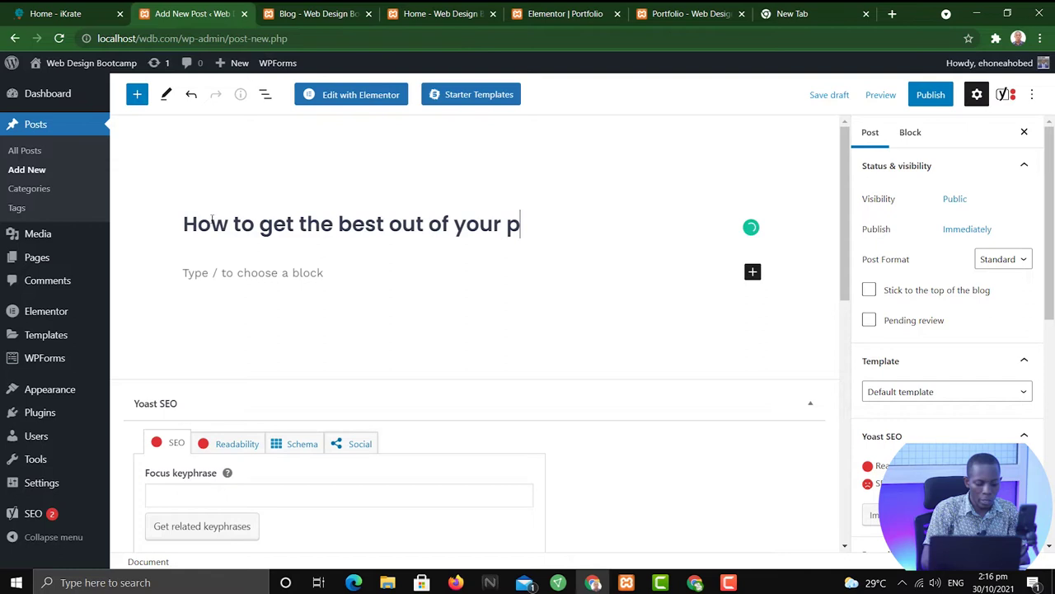
type("lumber")
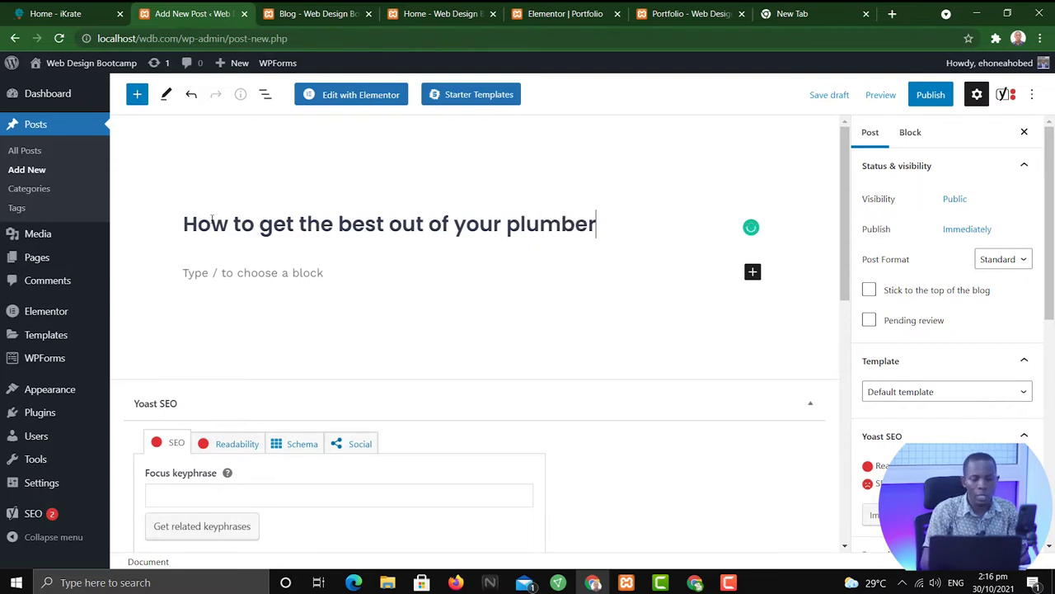
left_click(255, 276)
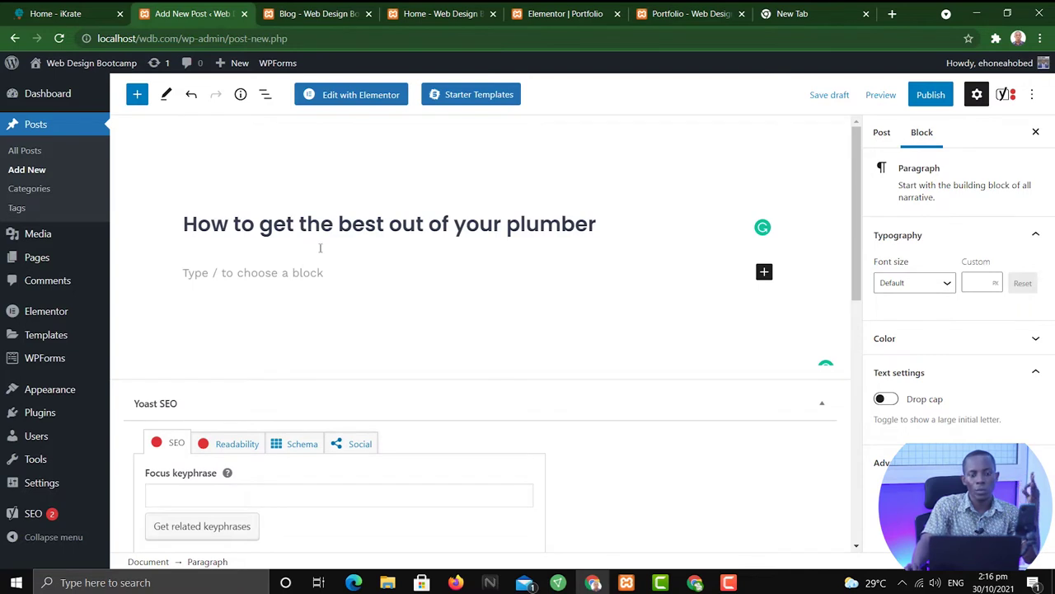
left_click_drag(183, 224, 602, 214)
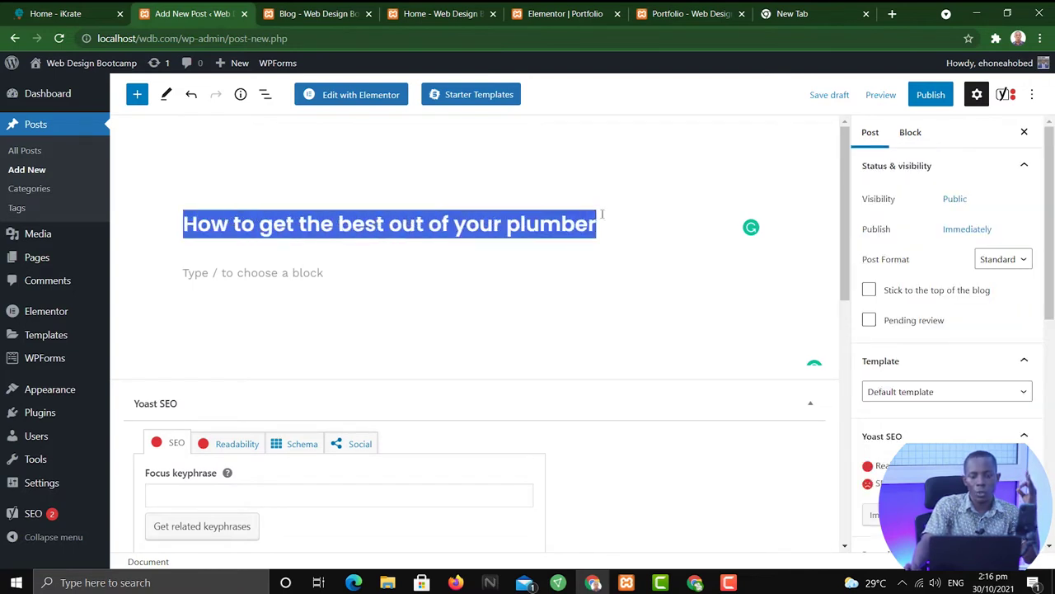
left_click(215, 274)
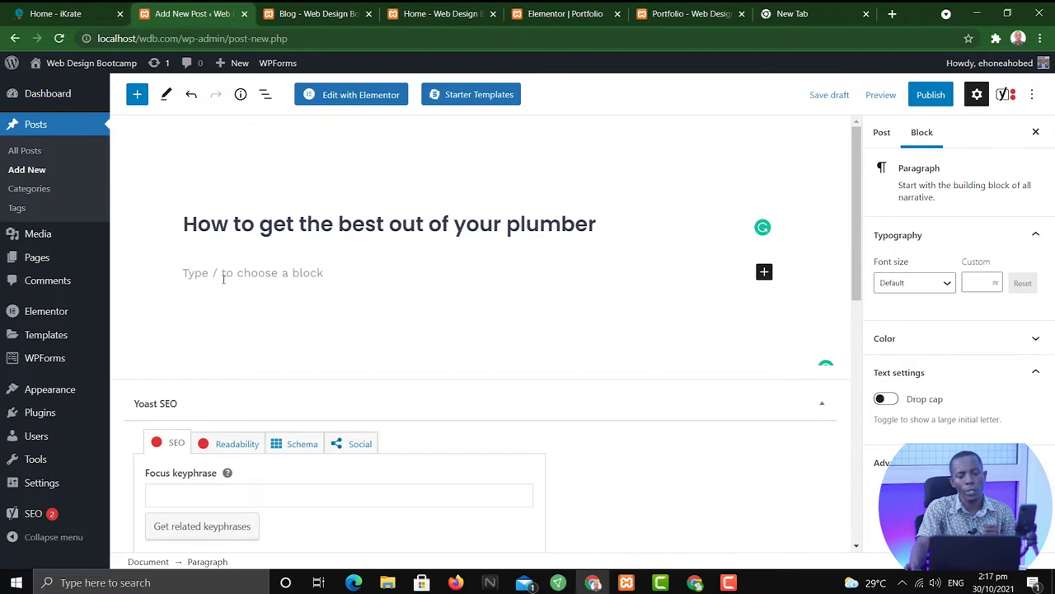
Search Google for "lorem ipsum" in the spare browser tab and open the Lipsum generator site.
left_click(793, 15)
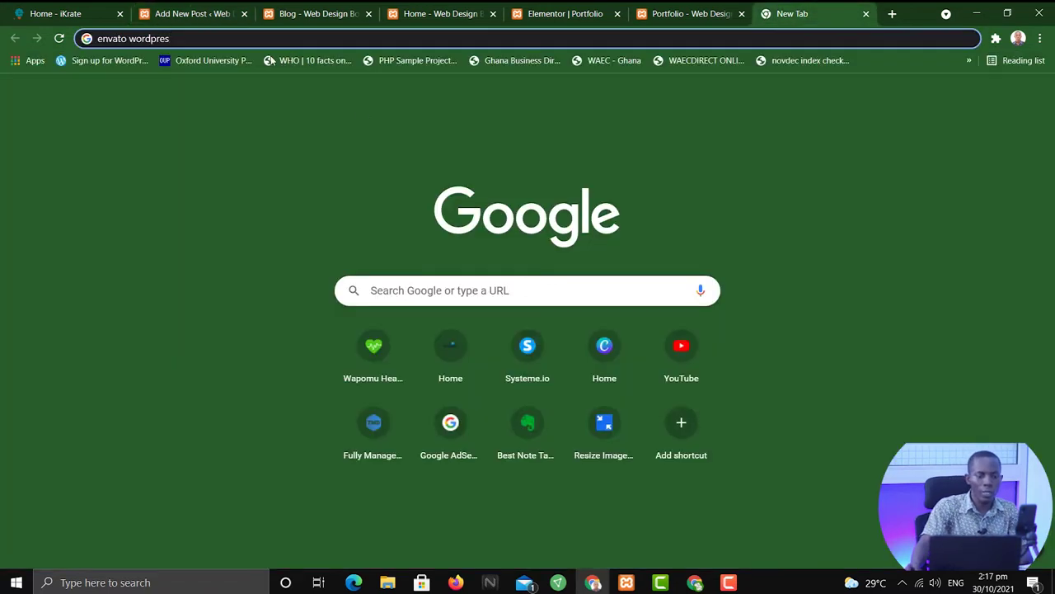
key("ctrl+a")
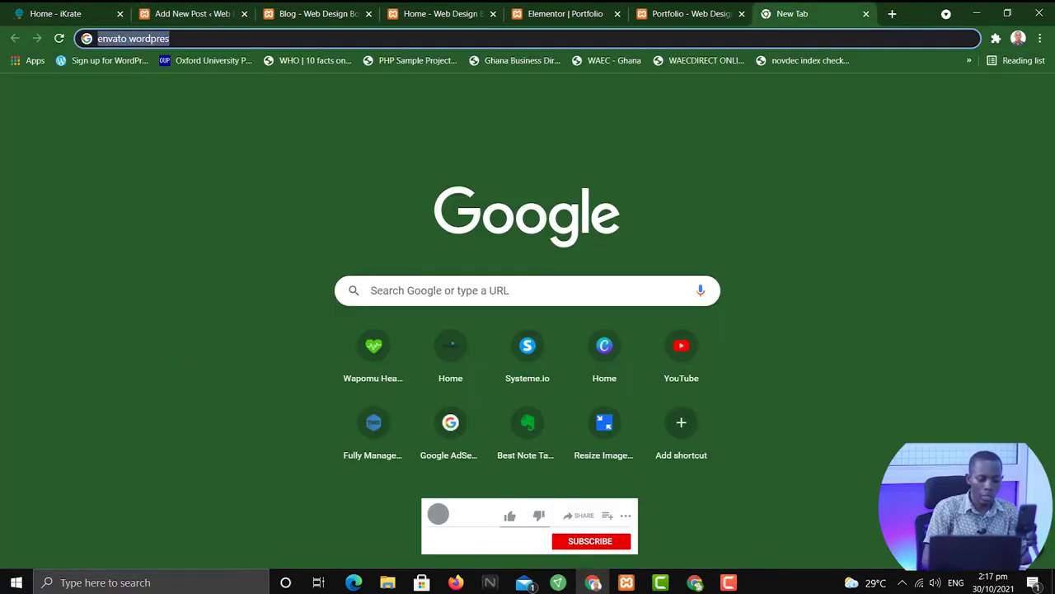
type("lore")
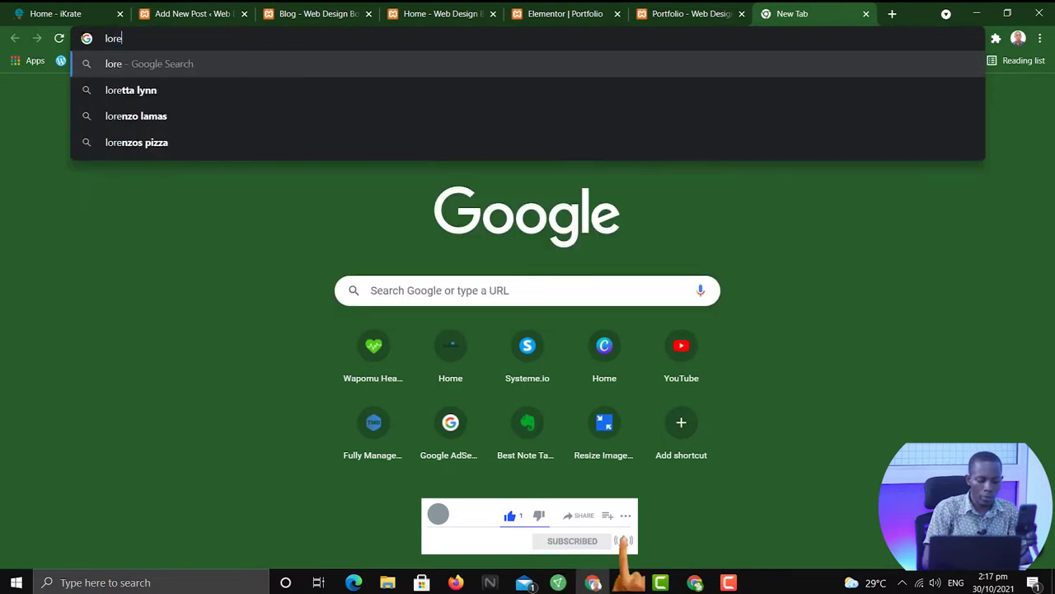
type("m")
key("Down")
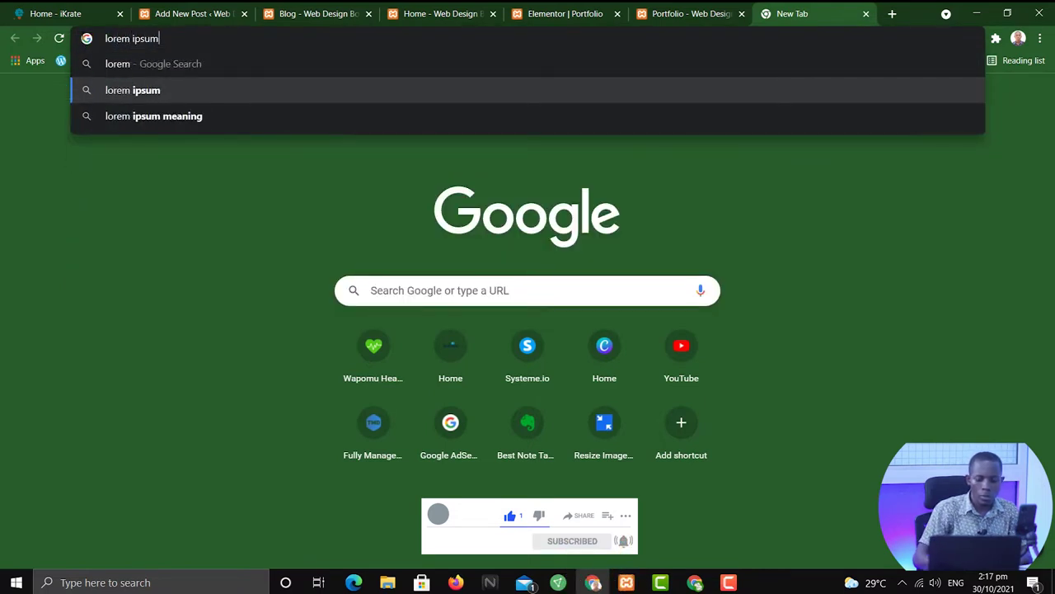
key("Return")
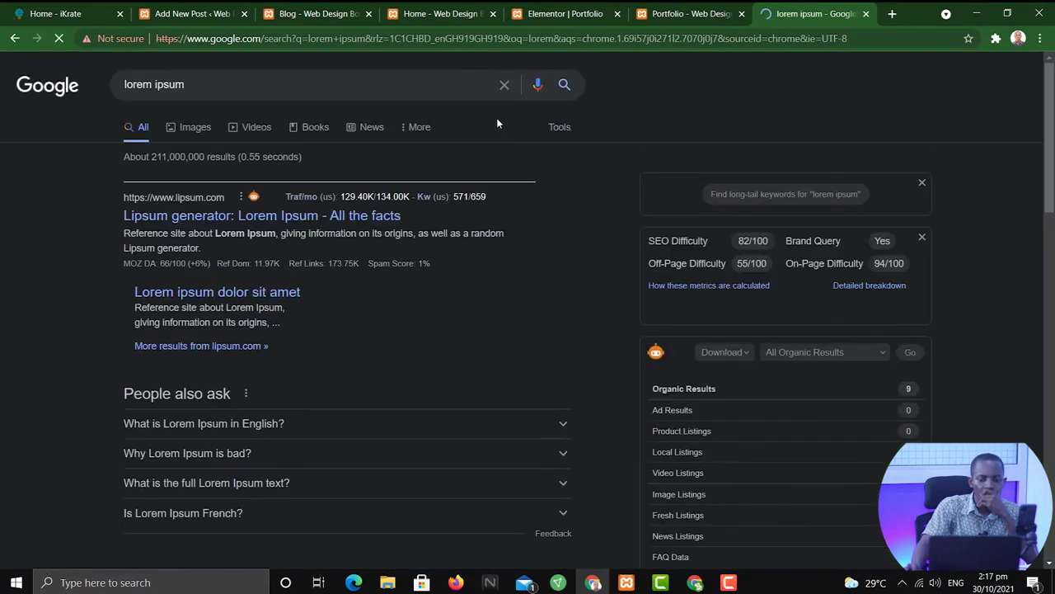
left_click(213, 216)
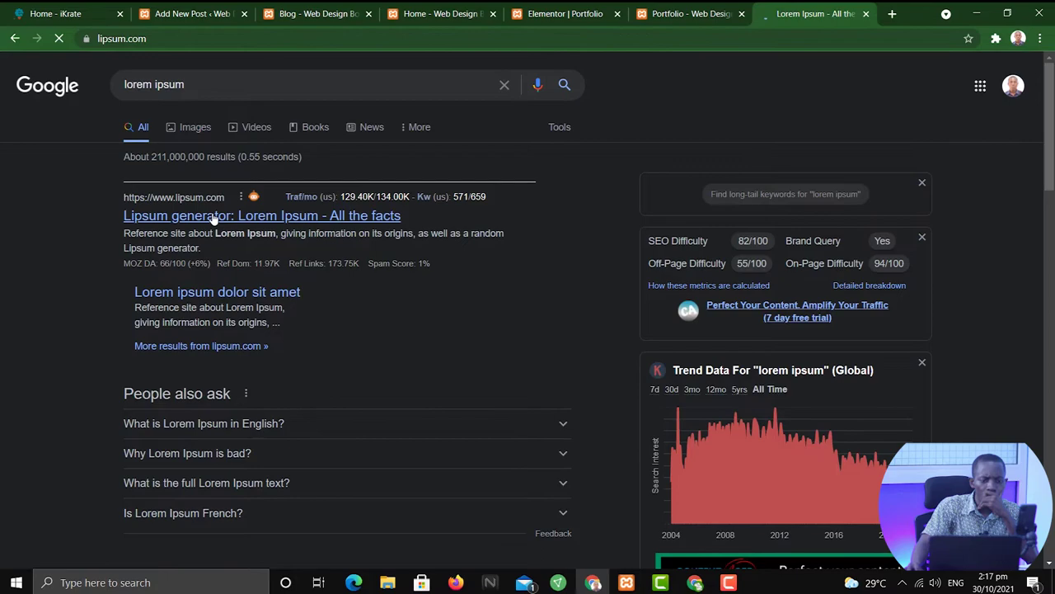
Copy the "What is Lorem Ipsum?" paragraph from the Lipsum site and paste it into the plumber post's empty first paragraph.
scroll(330, 213, "down", 3)
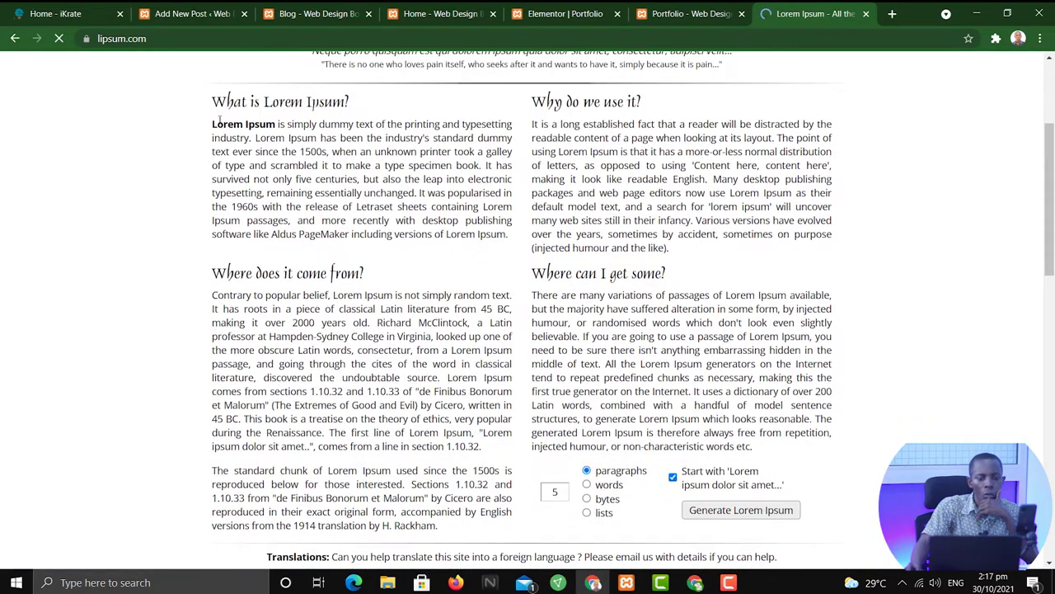
left_click_drag(212, 125, 508, 235)
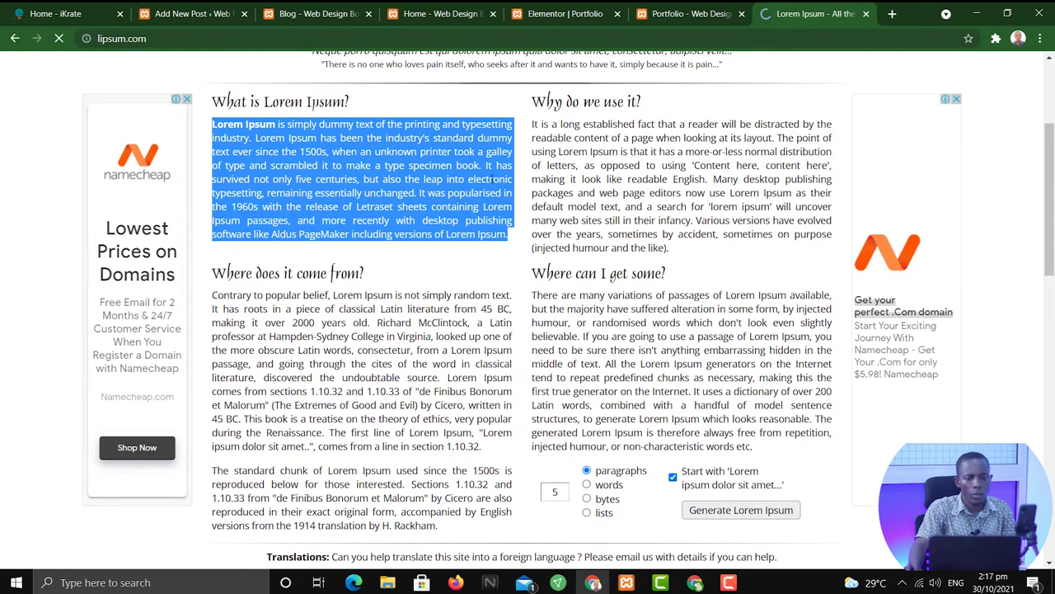
right_click(355, 157)
left_click(418, 169)
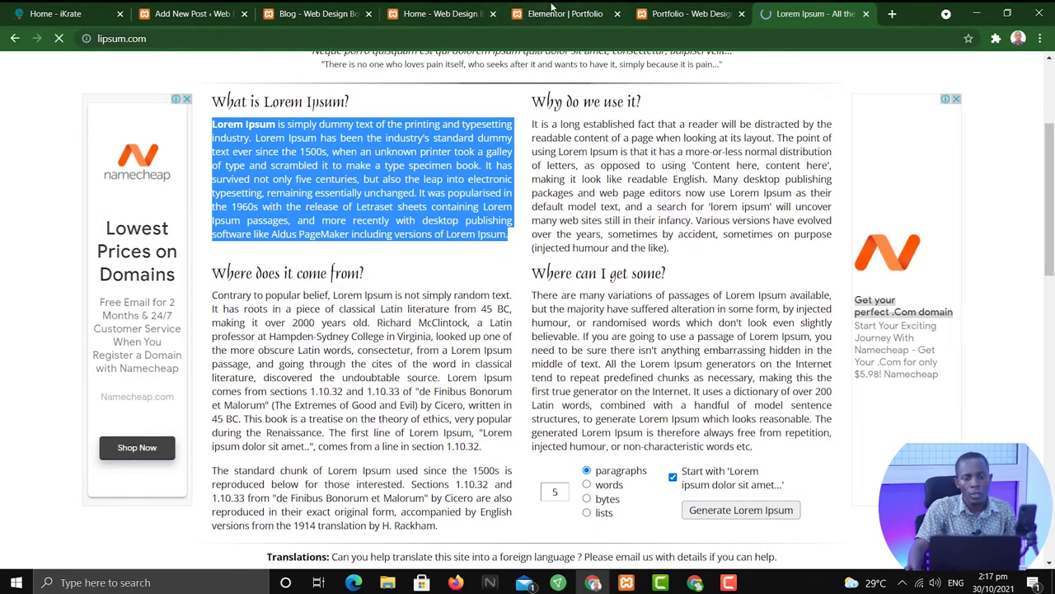
left_click(330, 13)
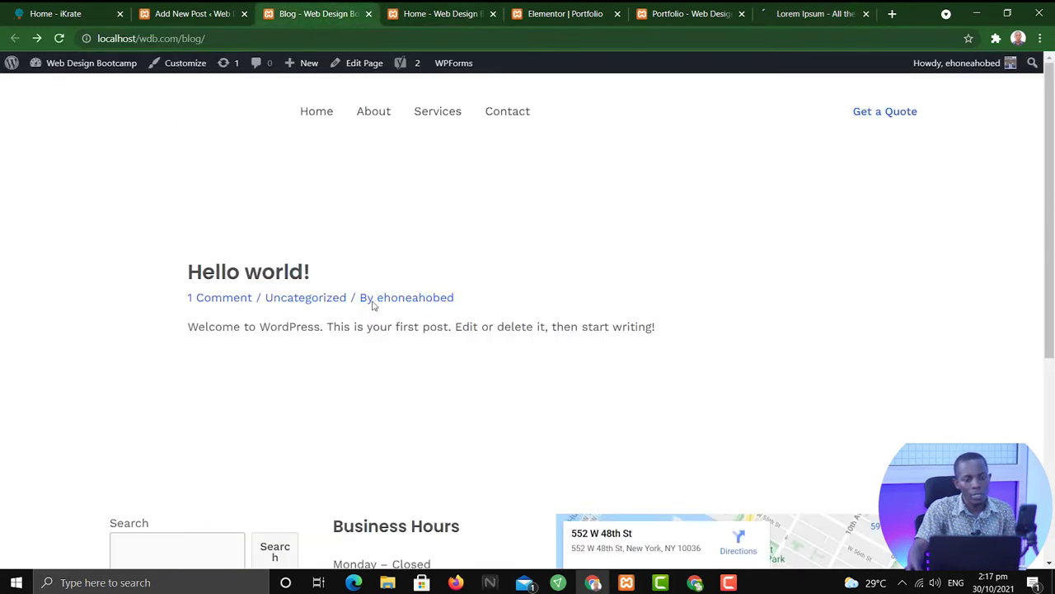
left_click(206, 11)
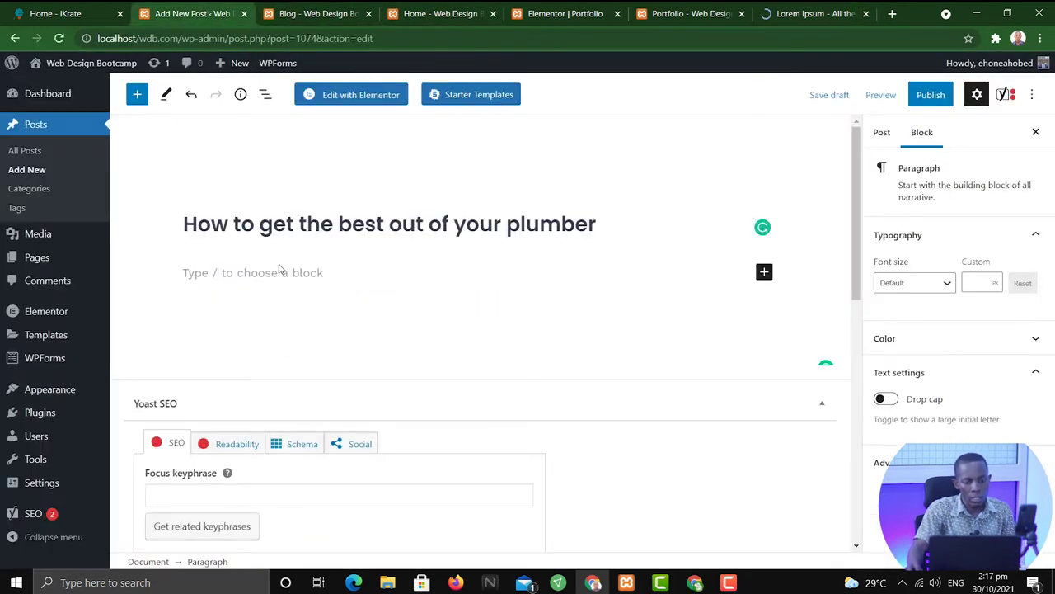
key("ctrl+v")
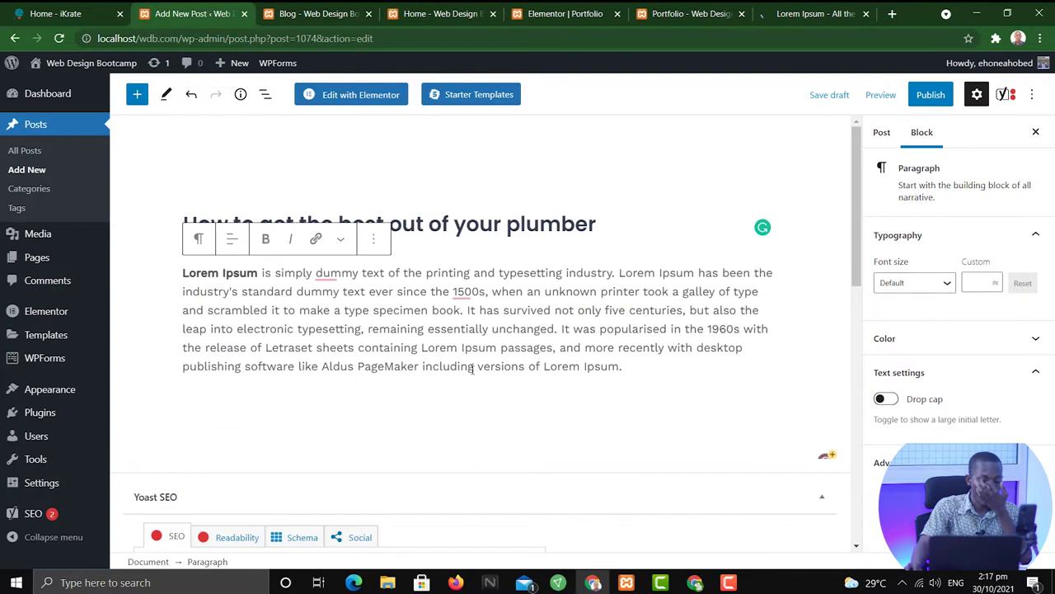
Add an image block below the Lorem Ipsum paragraph and fill it with customer-4.jpg from the media library.
key("Return")
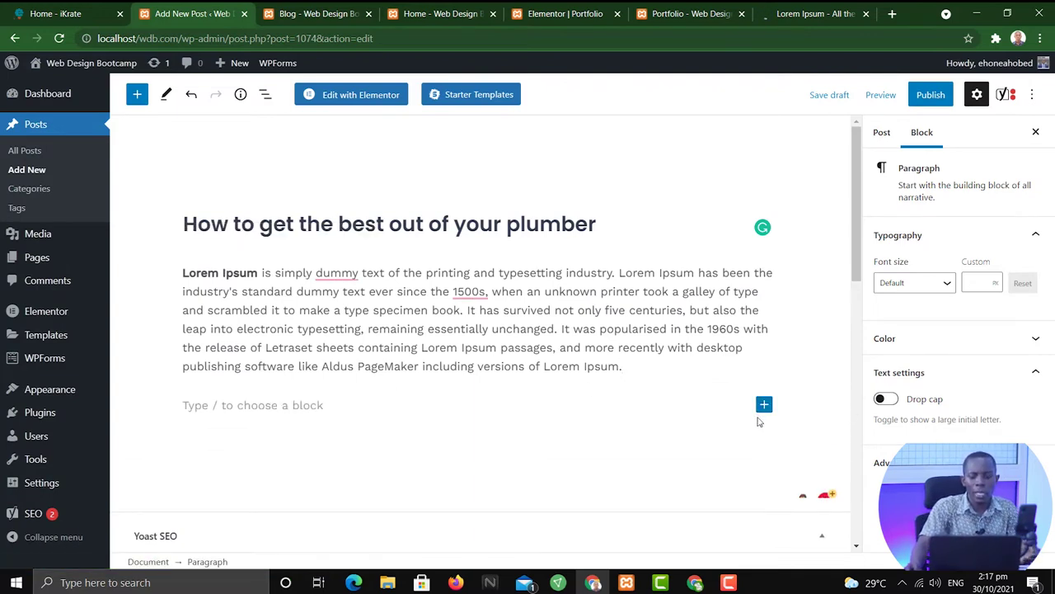
left_click(764, 404)
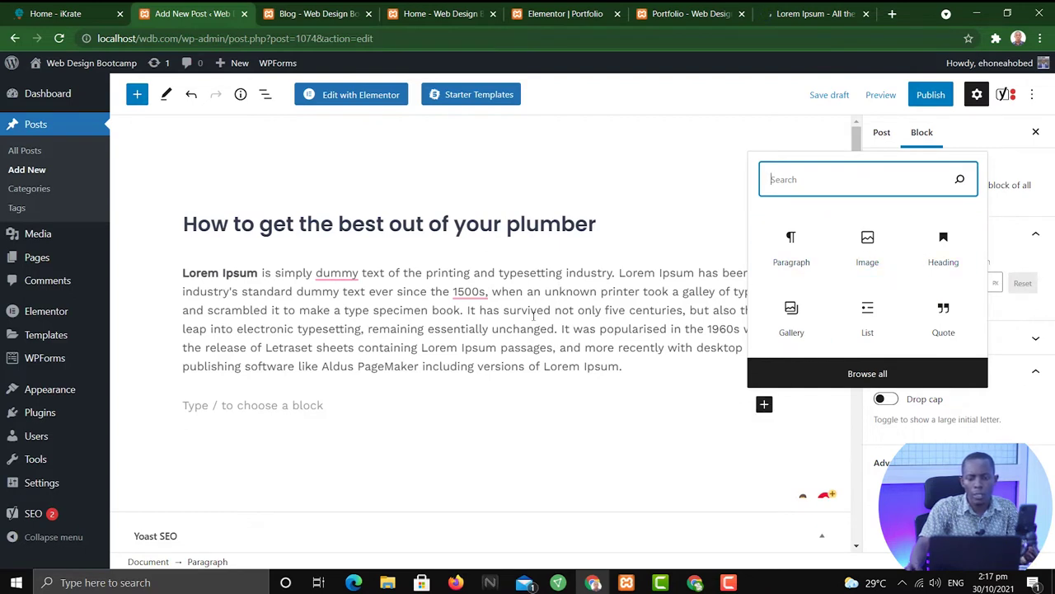
key("Escape")
left_click(756, 399)
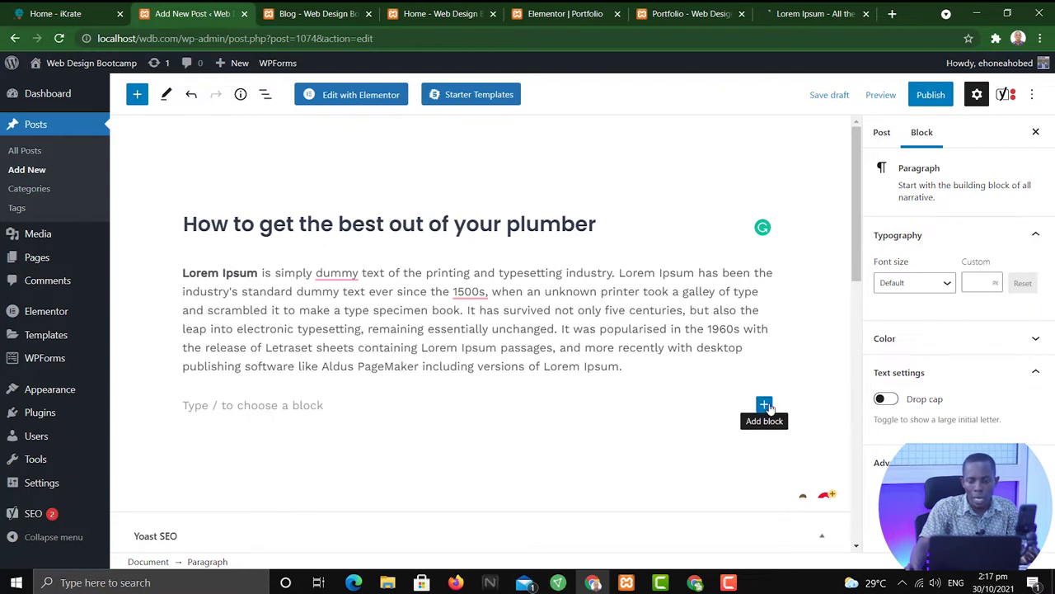
left_click(764, 404)
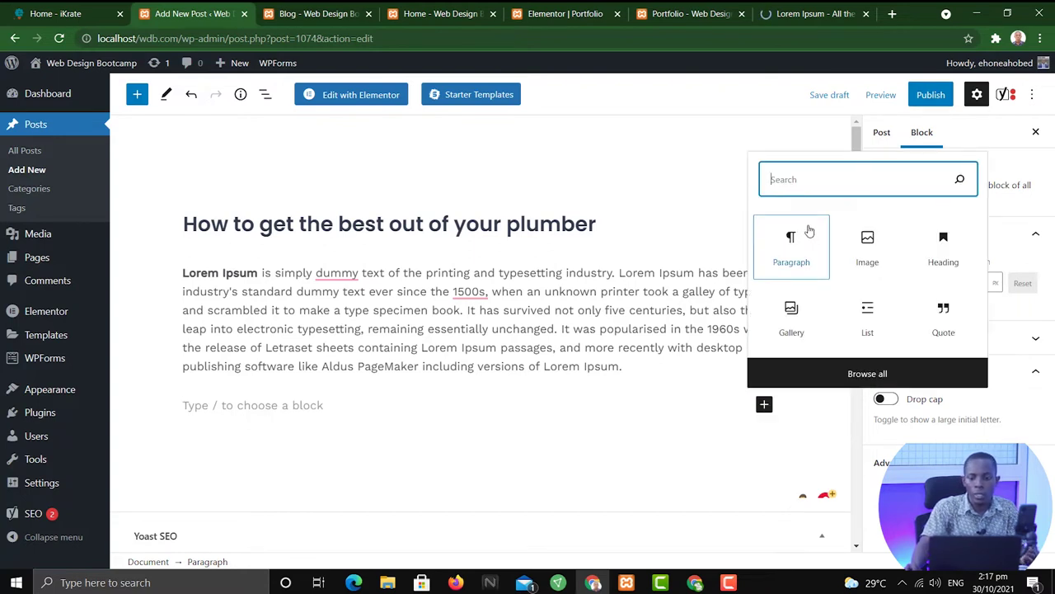
left_click(895, 258)
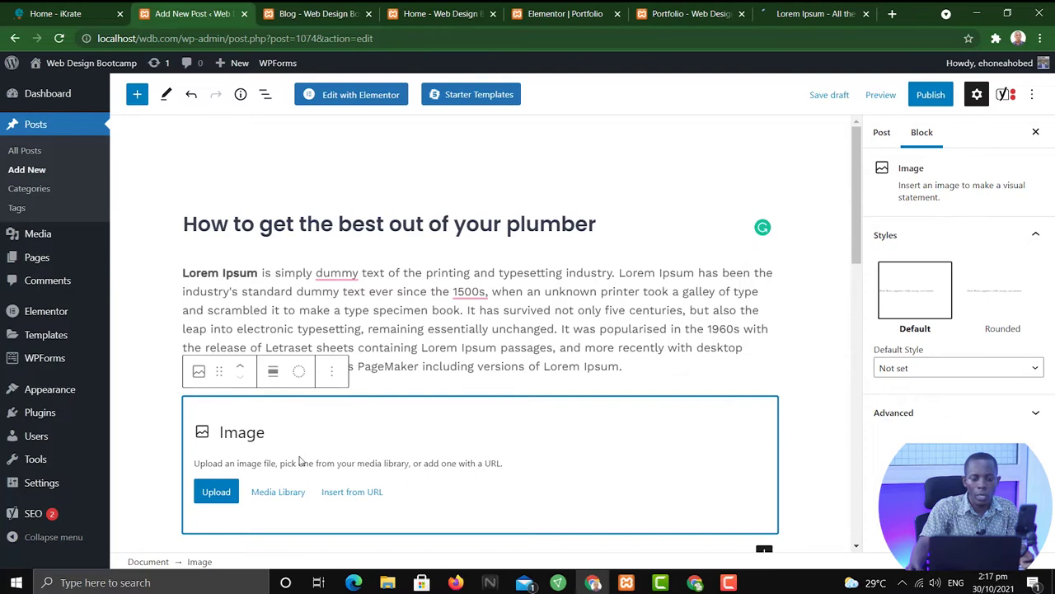
left_click(280, 493)
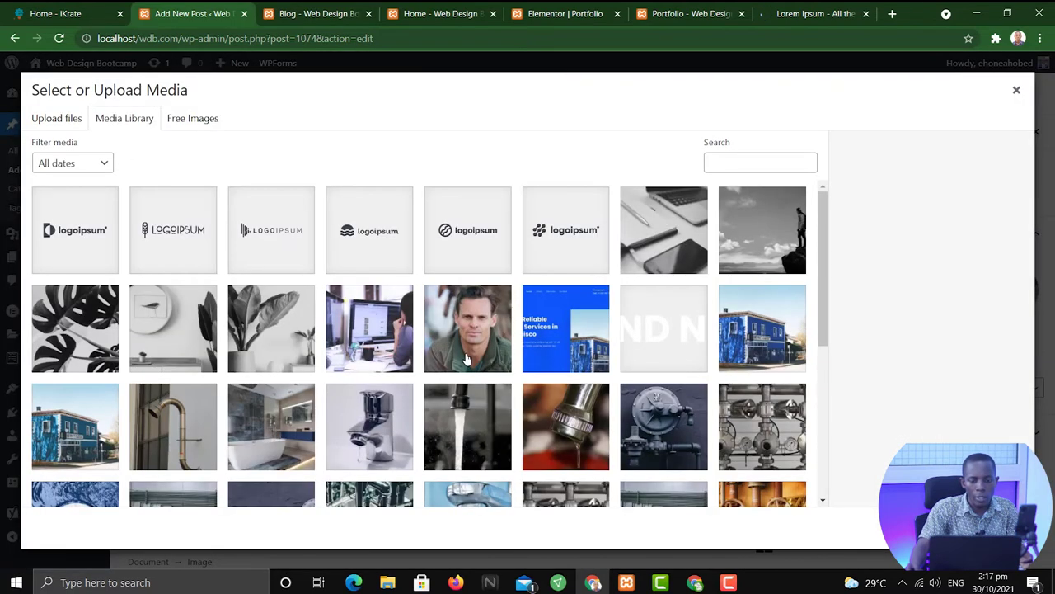
left_click(474, 347)
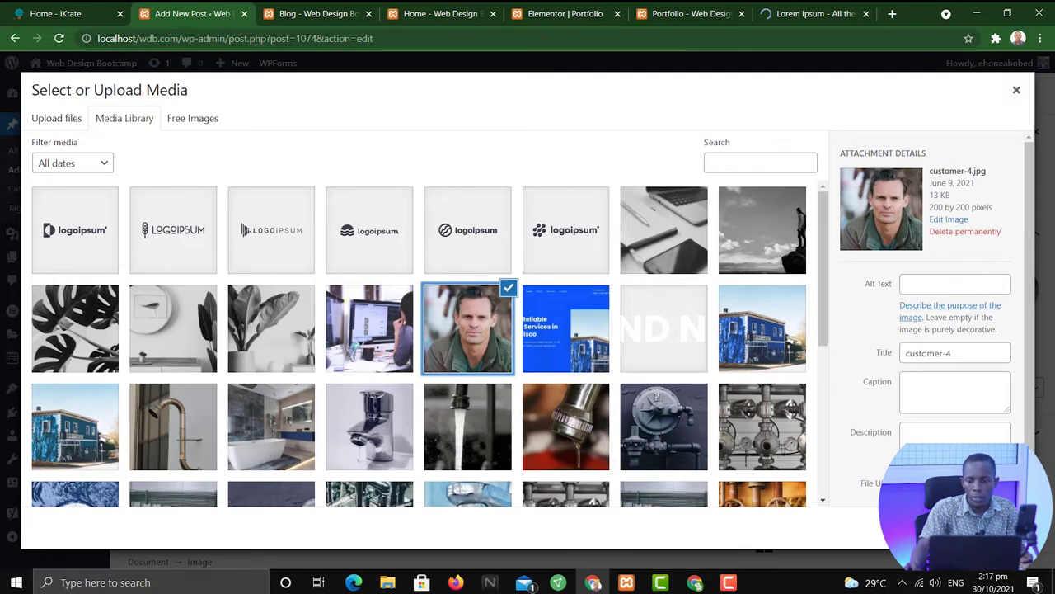
left_click(981, 525)
Enlarge the inserted portrait image to the full width of the post's text column.
scroll(342, 388, "down", 1)
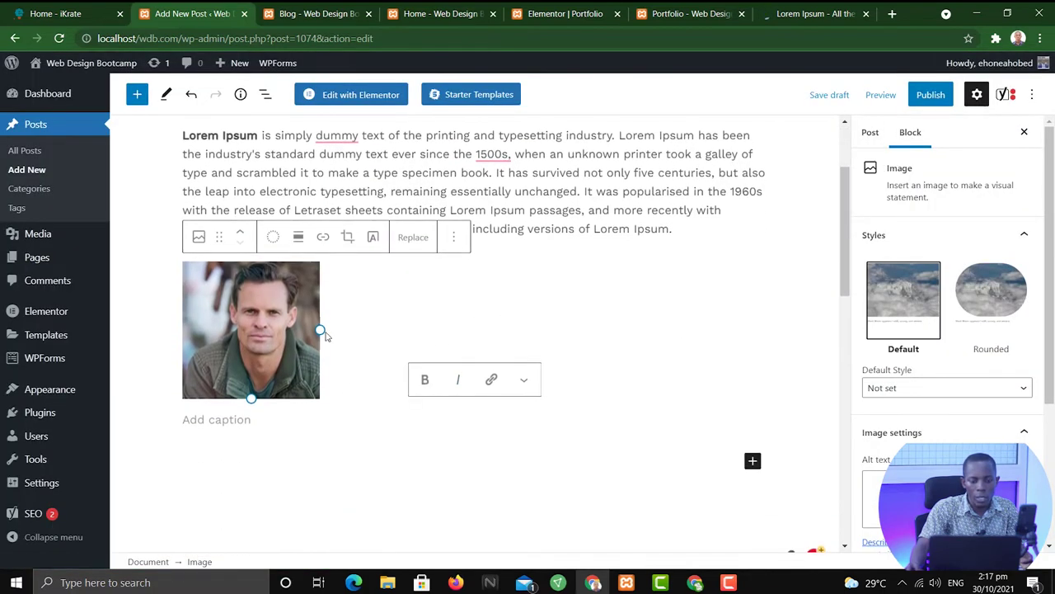
left_click_drag(611, 378, 775, 438)
scroll(772, 396, "down", 6)
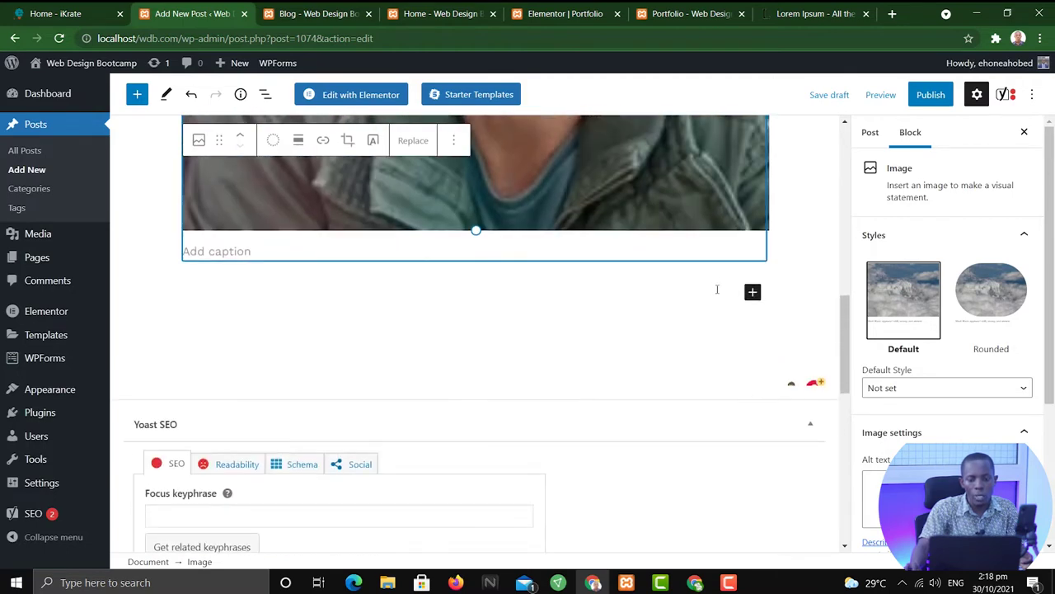
Add a heading block below the image with the text "Questions to ask your plumber".
left_click(585, 268)
left_click(582, 266)
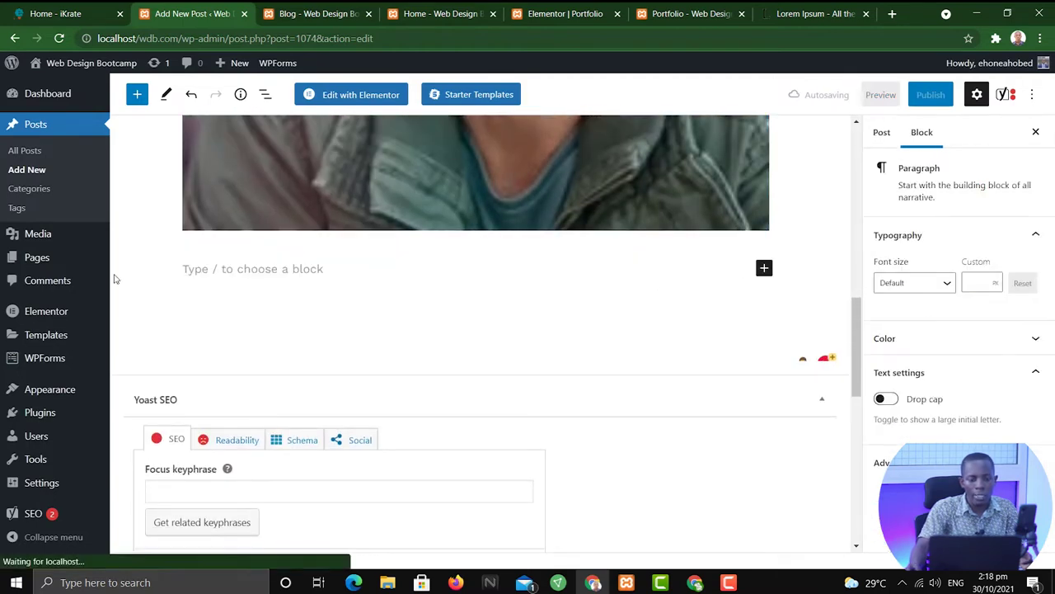
left_click(764, 267)
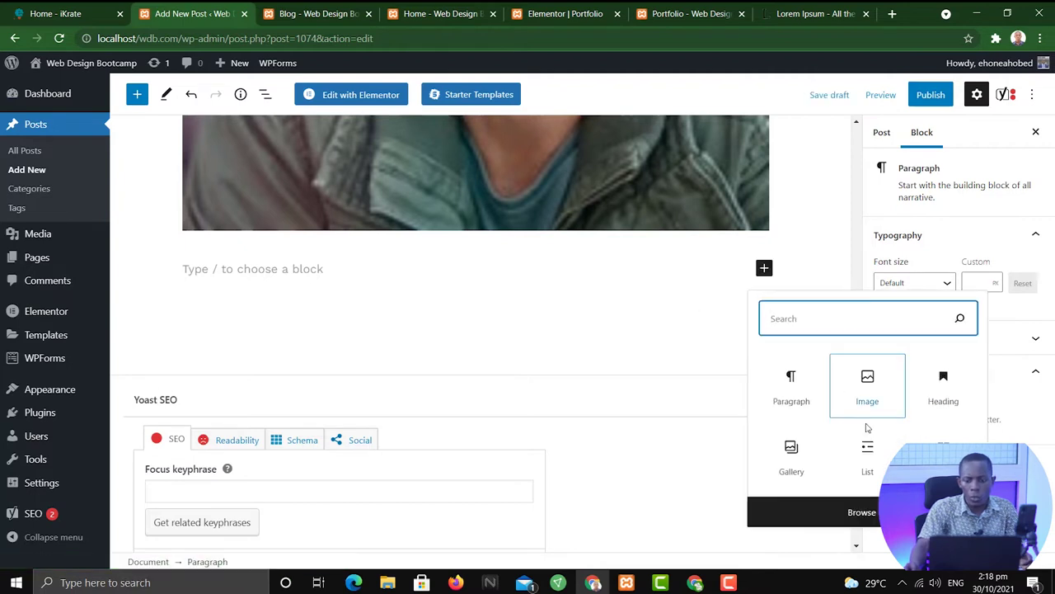
left_click(945, 388)
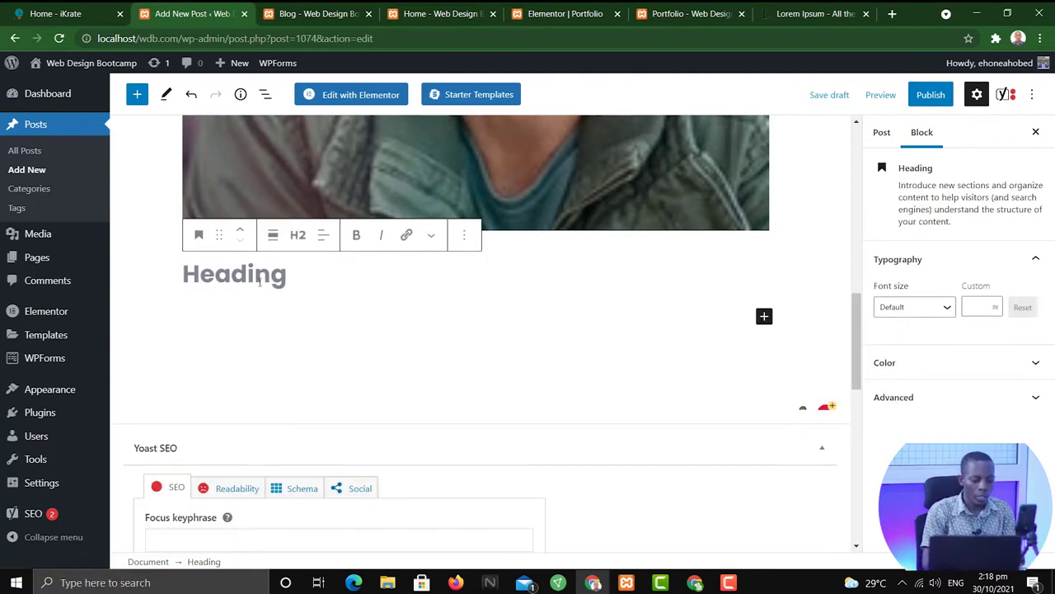
type("Quest")
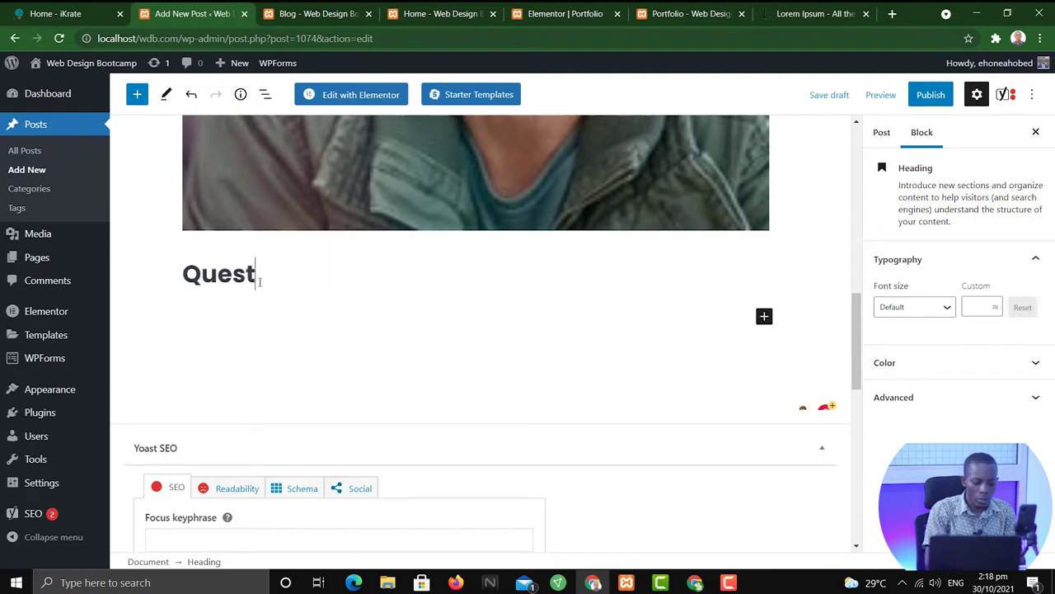
type("ions to ")
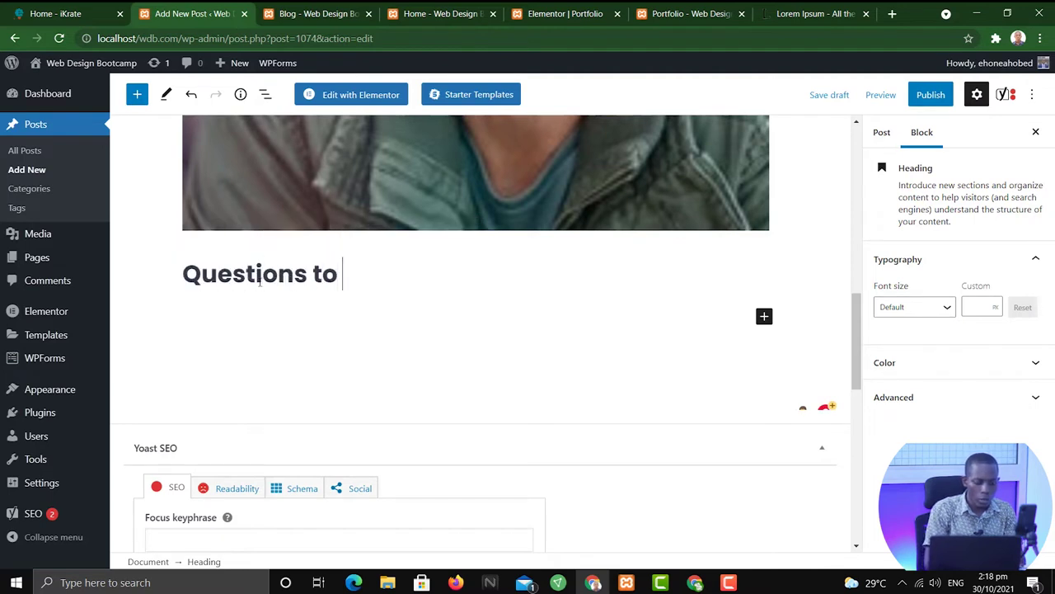
type("ask your ")
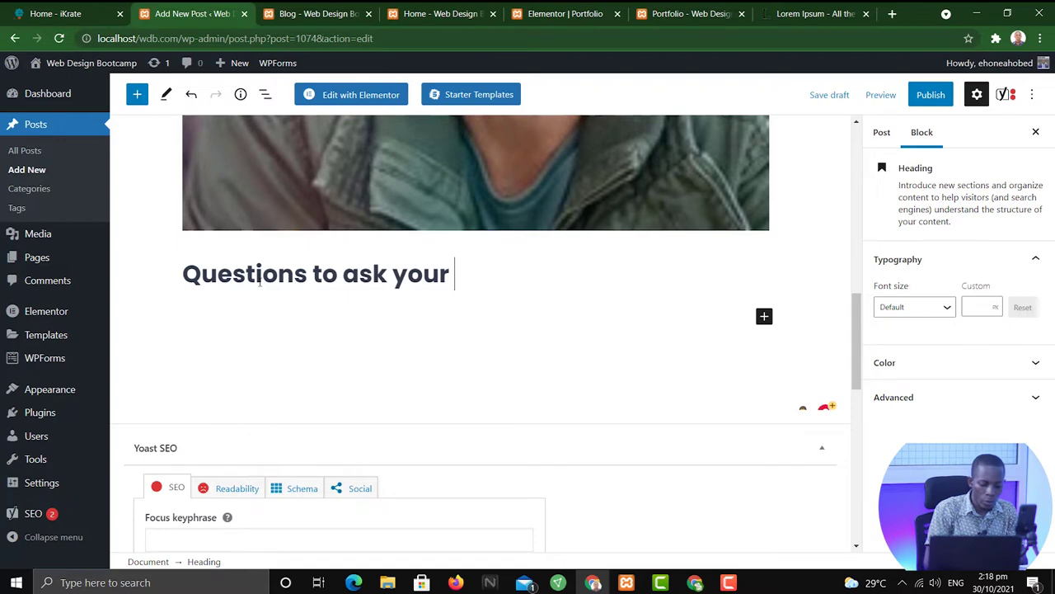
type("plumber")
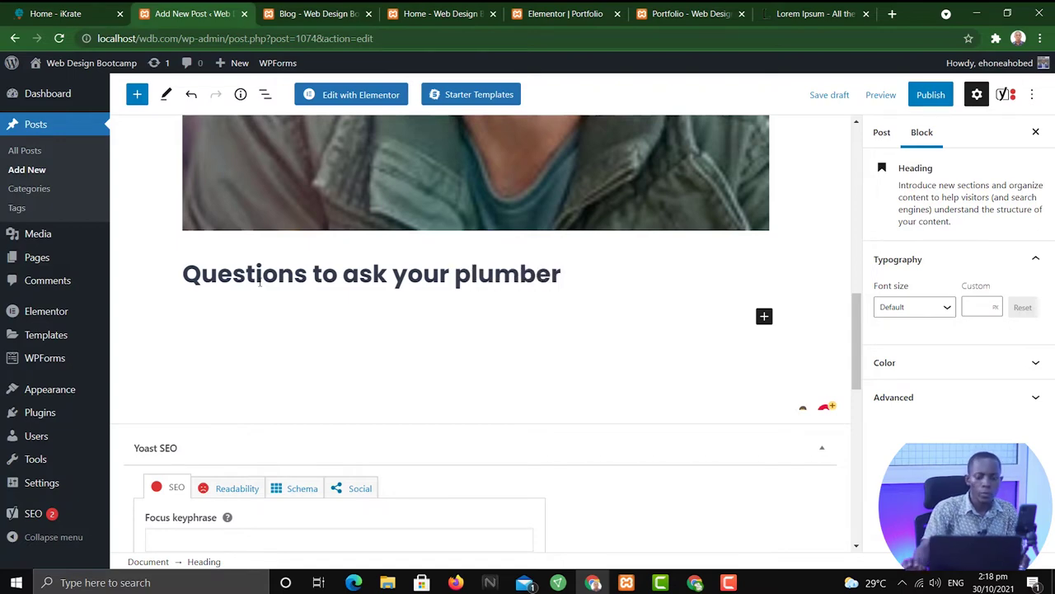
Paste the Lorem Ipsum text under the heading and split it into separate paragraphs before "It has survived" and before "like Aldus PageMaker".
key("Return")
type("Lorem Ipsum is simply dummy text of the printing and typesetting industry. Lorem Ipsum has been the industry's standard dummy text ever since the 1500s, when an unknown printer took a galley of type and scrambled it to make a type specimen book. It has survived not only five centuries, but also the leap into electronic typesetting, remaining essentially unchanged. It was popularised in the 1960s with the release of Letraset sheets containing Lorem Ipsum passages, and more recently with desktop publishing software like Aldus PageMaker including versions of Lorem Ipsum.")
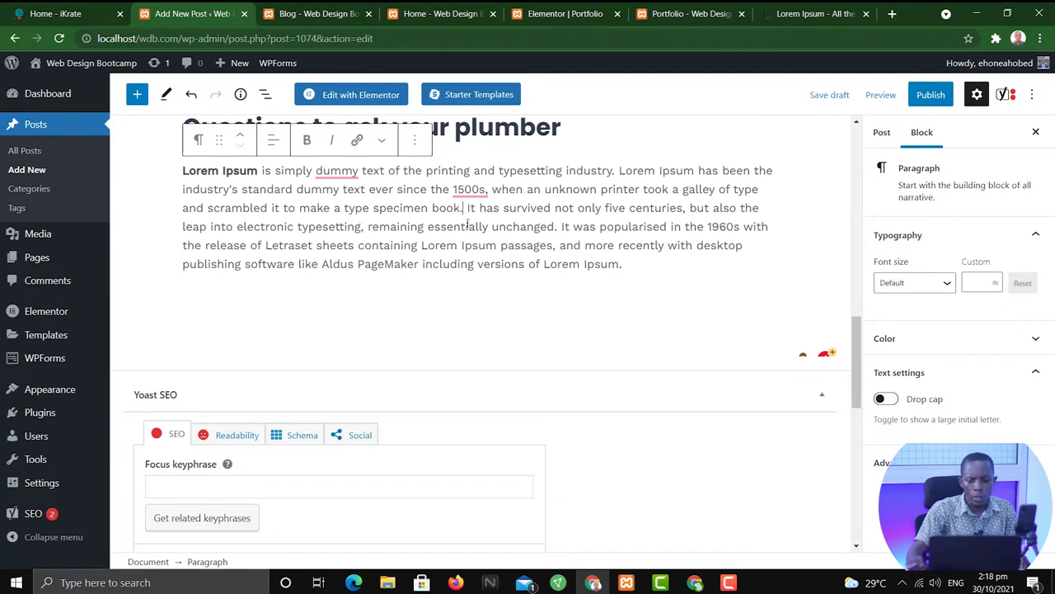
key("Right")
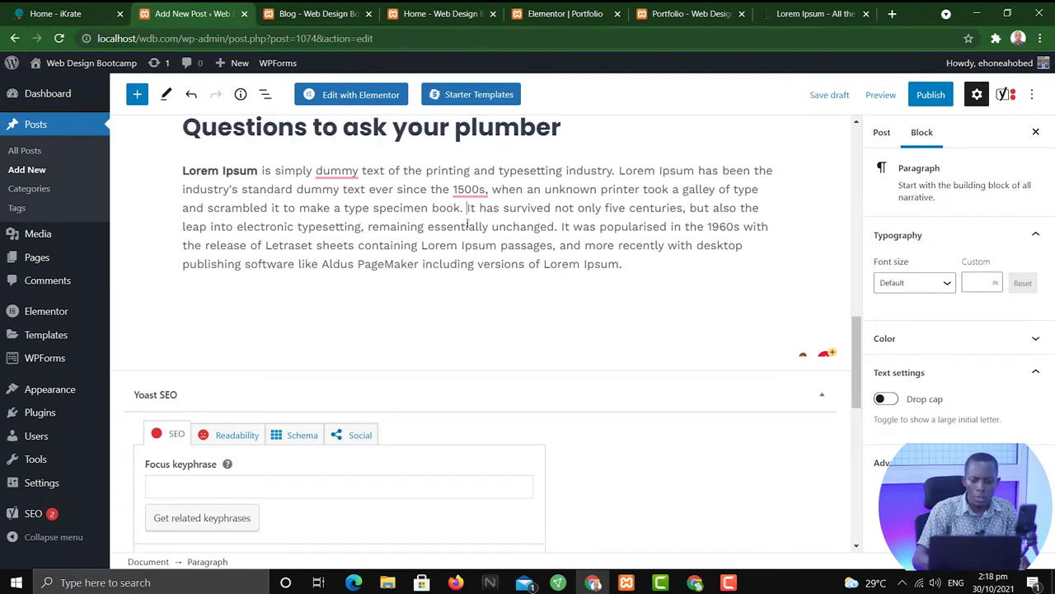
key("Return")
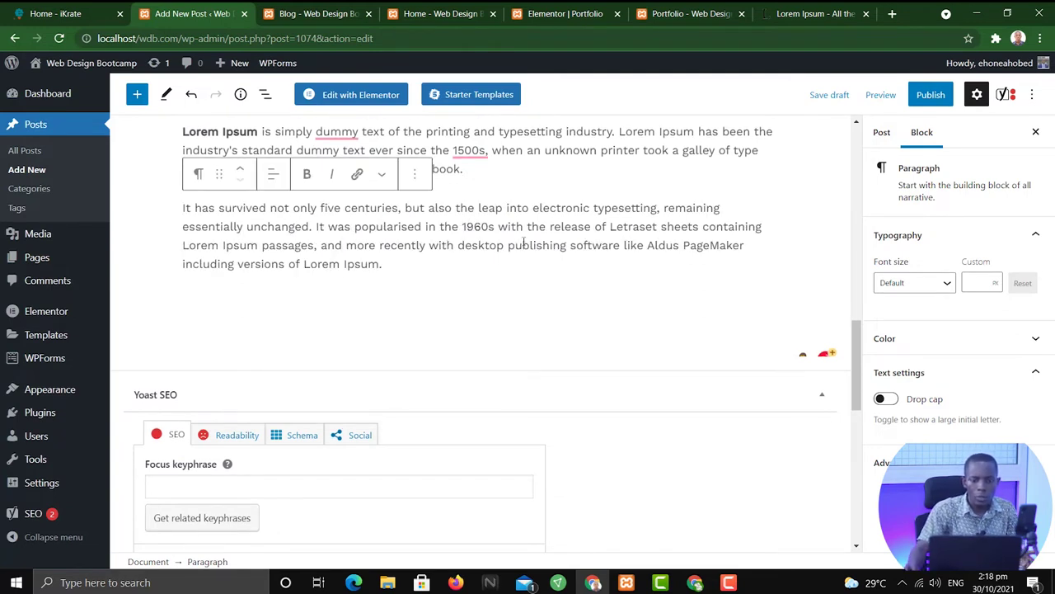
left_click(629, 258)
key("Return")
scroll(675, 273, "up", 6)
scroll(675, 273, "down", 4)
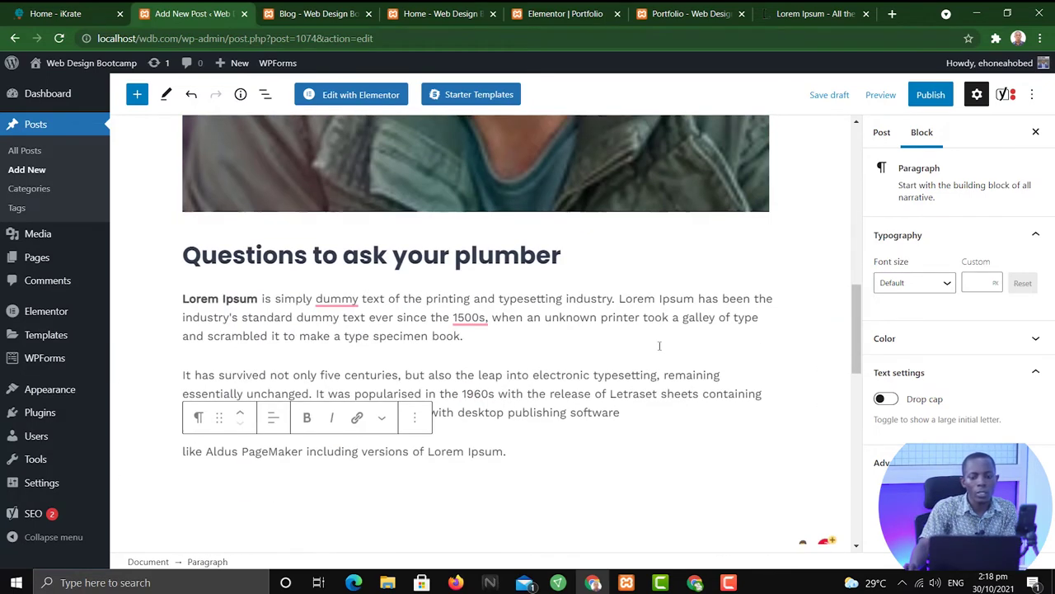
scroll(659, 346, "down", 1)
left_click(672, 436)
scroll(544, 431, "down", 2)
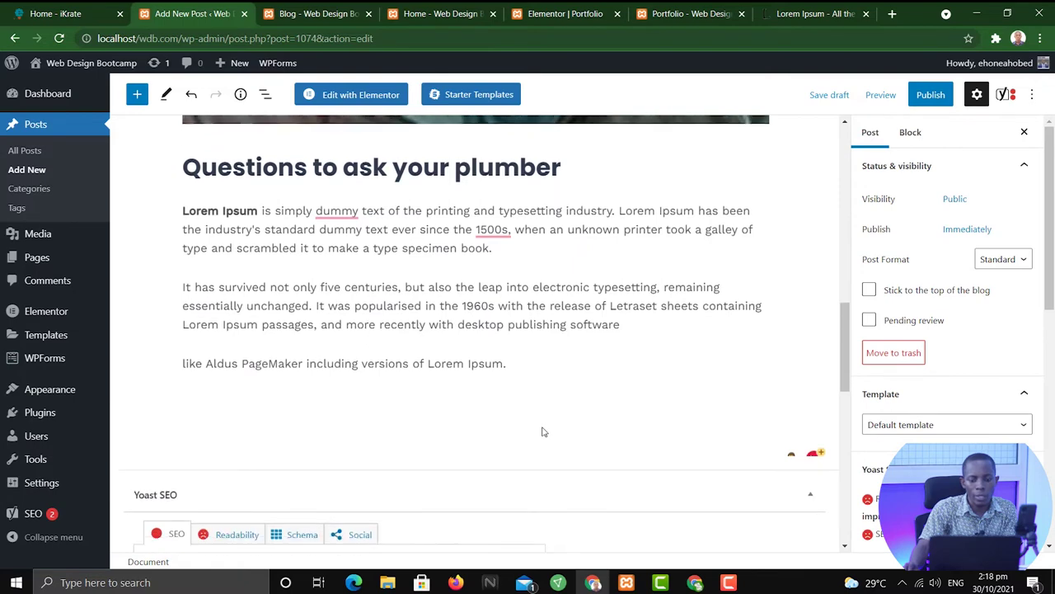
Insert a table block after the post's last paragraph and create it with 2 columns and 2 rows.
left_click(388, 248)
left_click(509, 247)
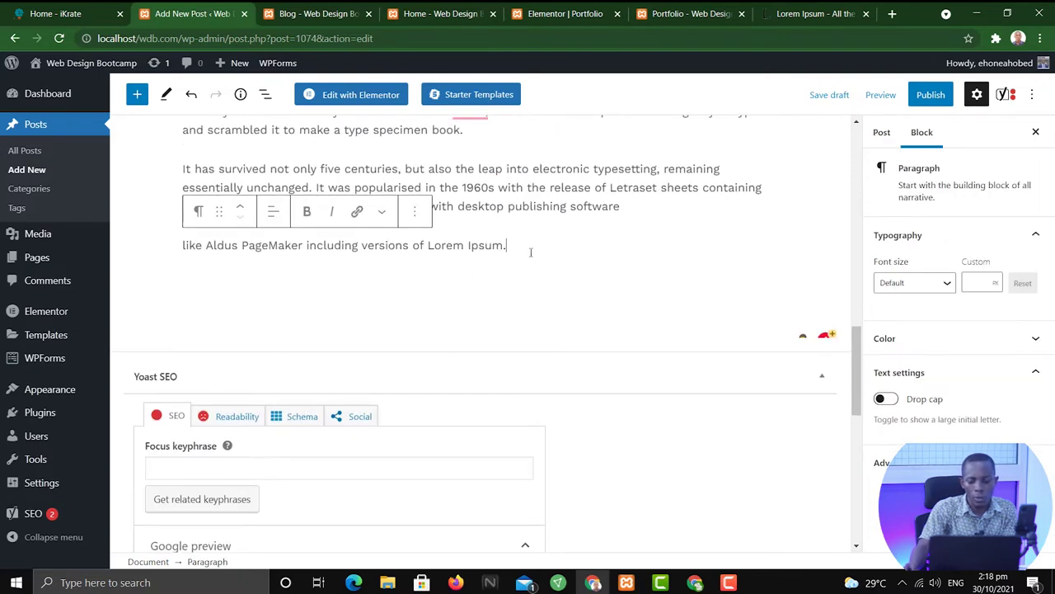
key("Return")
left_click(764, 245)
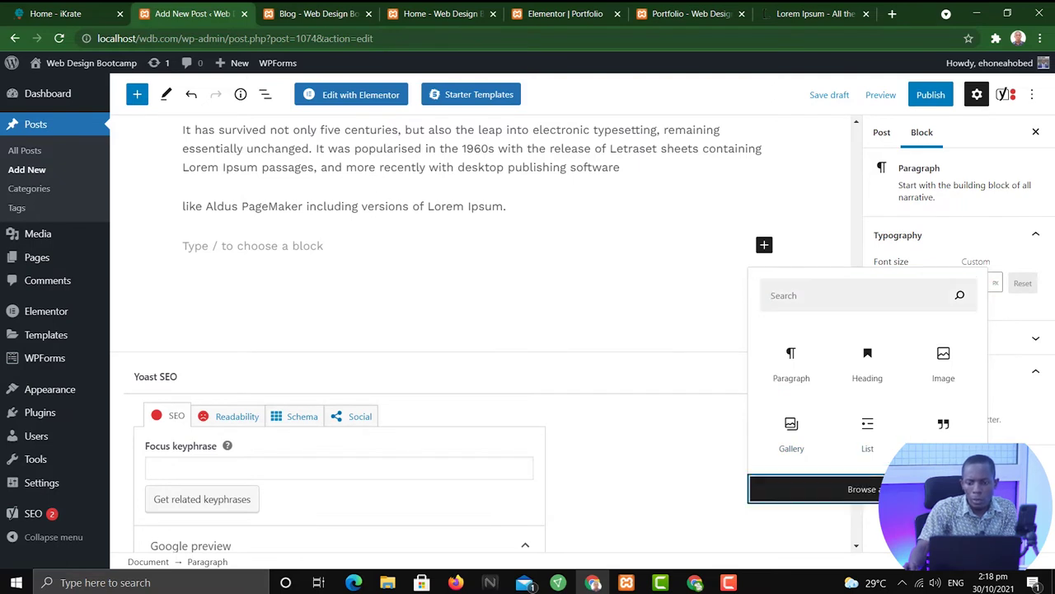
left_click(865, 489)
scroll(266, 322, "down", 1)
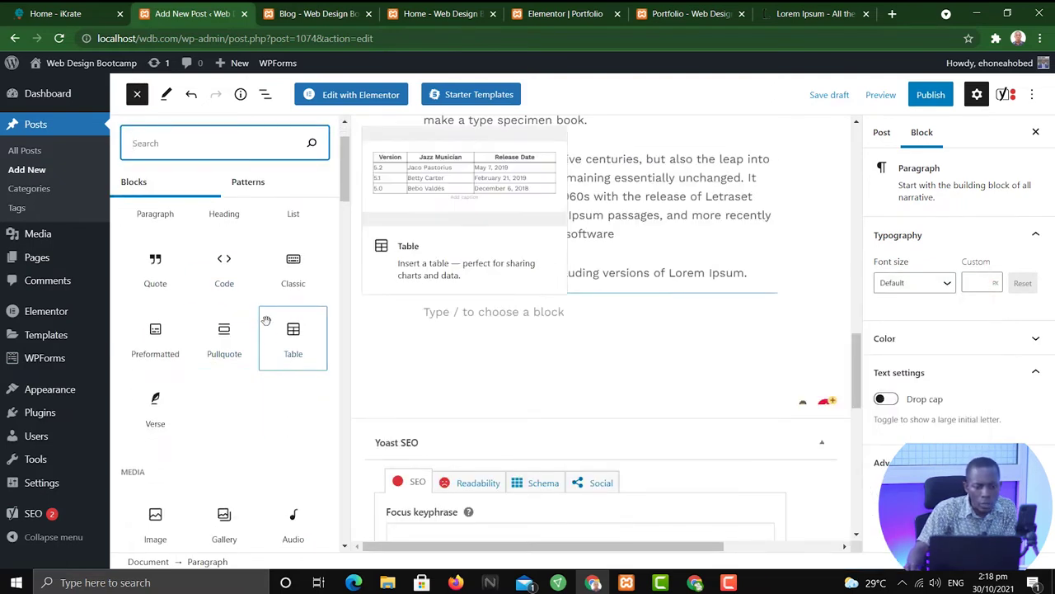
left_click_drag(299, 349, 451, 363)
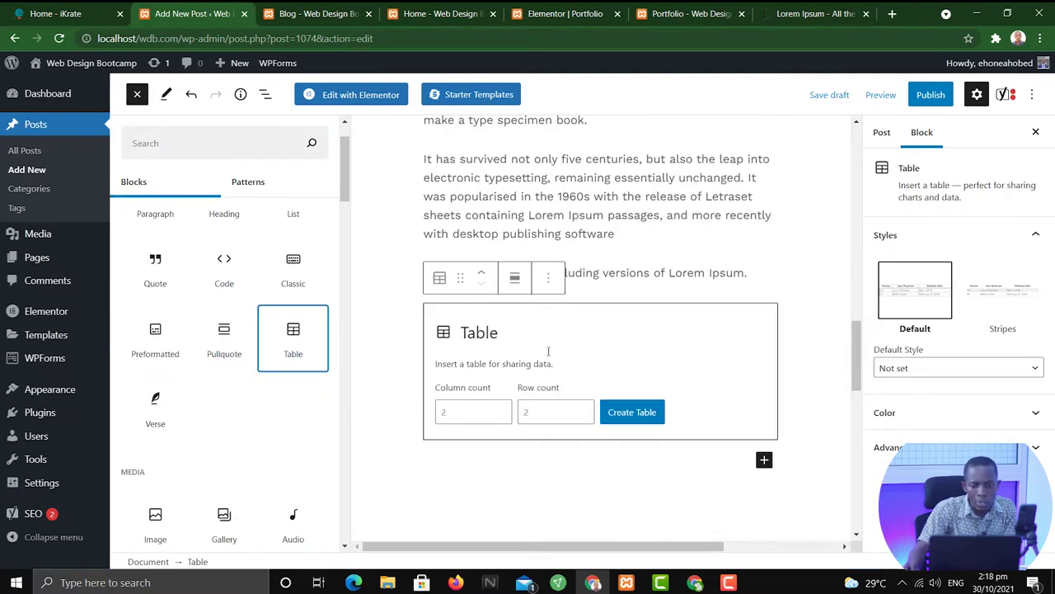
left_click(620, 396)
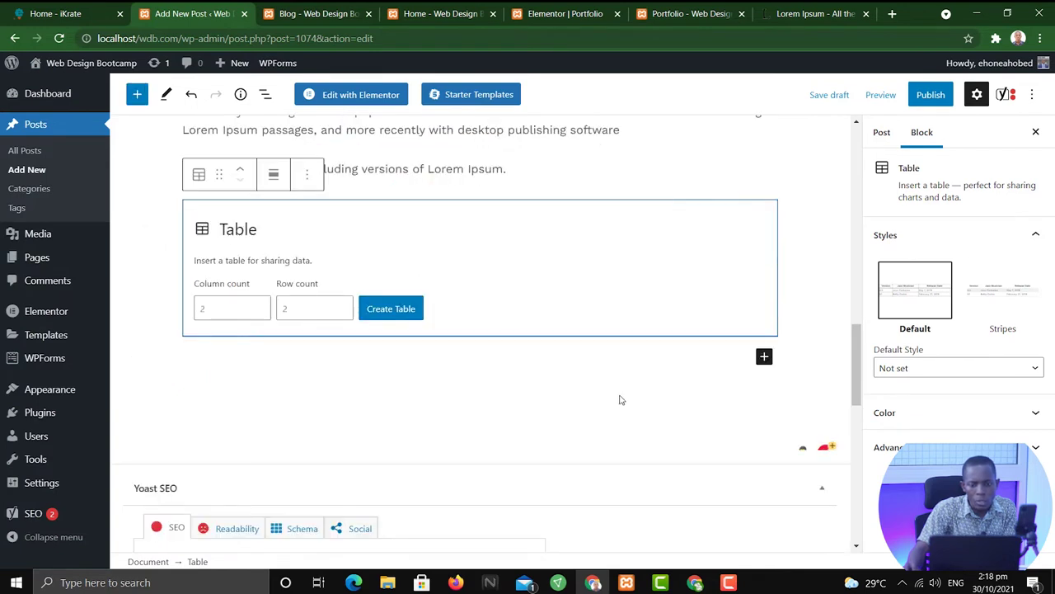
left_click(378, 307)
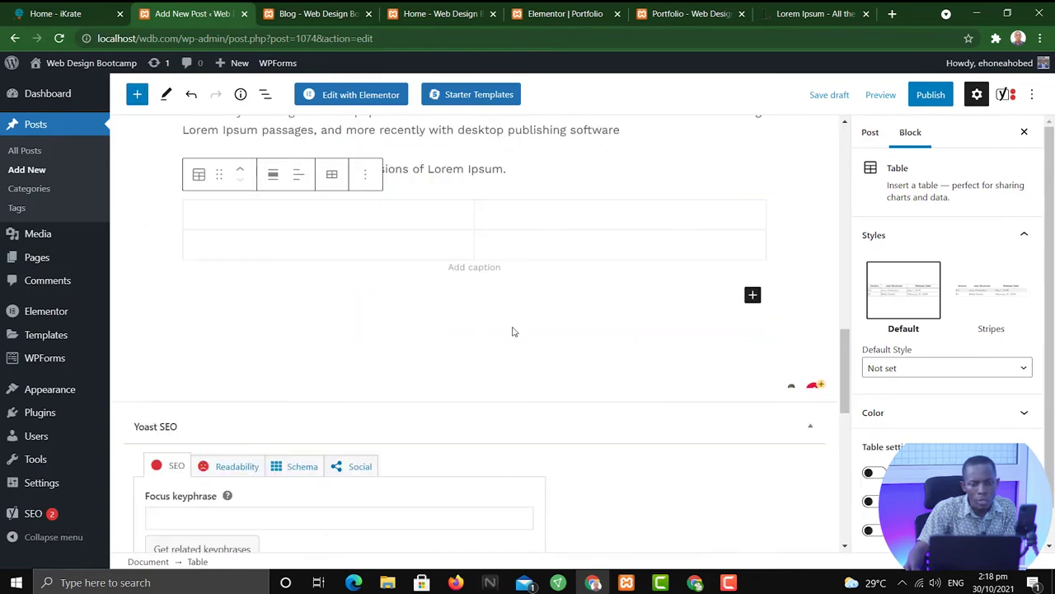
Fill the table's first row with "ftgkhj" and "QERDACSA" and its second row with "addsds" and "ADSDS".
left_click(362, 225)
type("ftg")
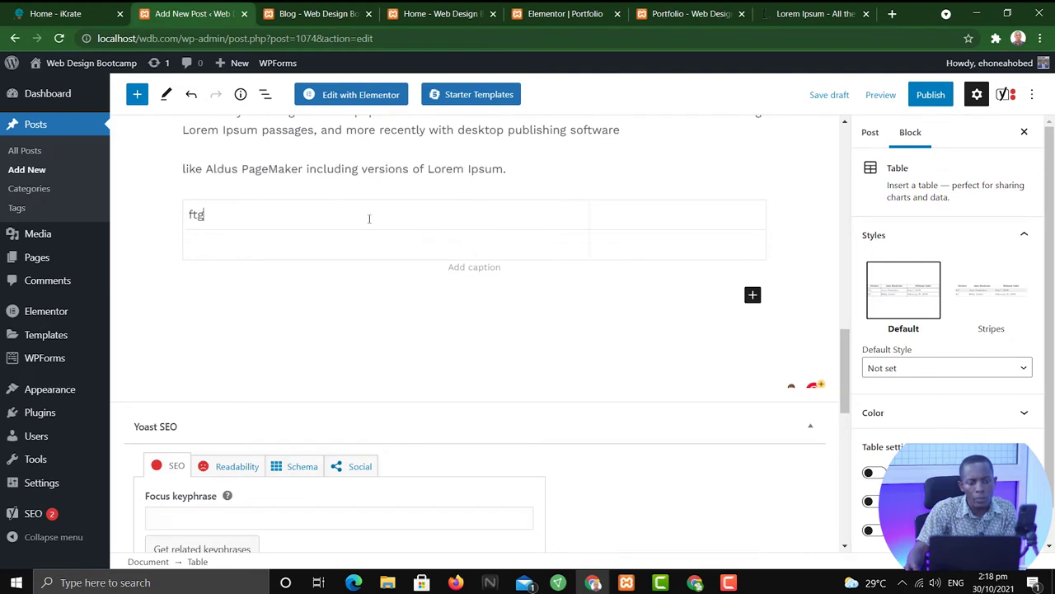
type("khj")
left_click(664, 218)
type("Q")
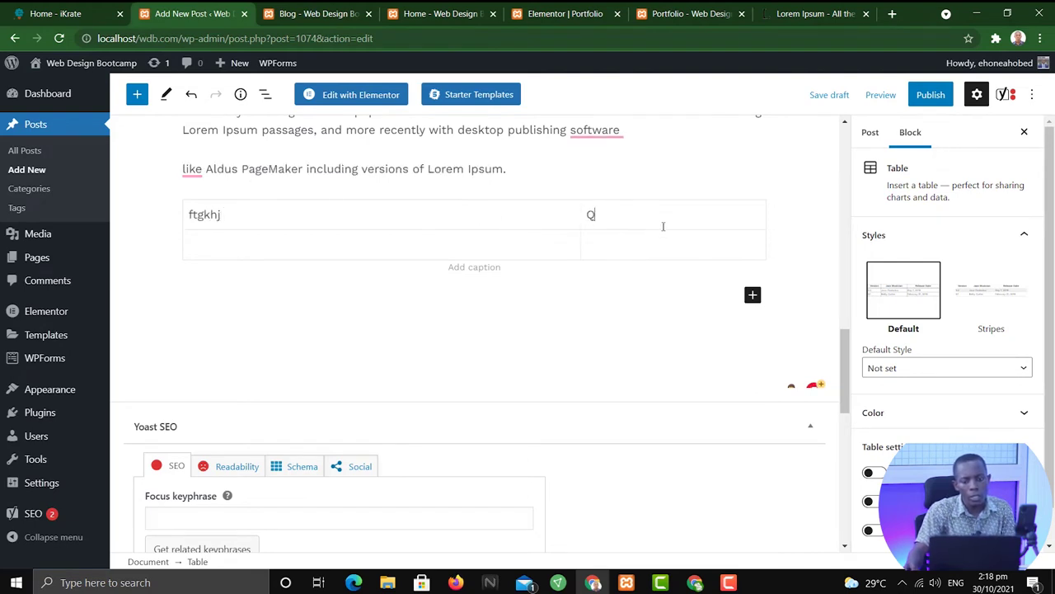
type("ERDACSAaddsds")
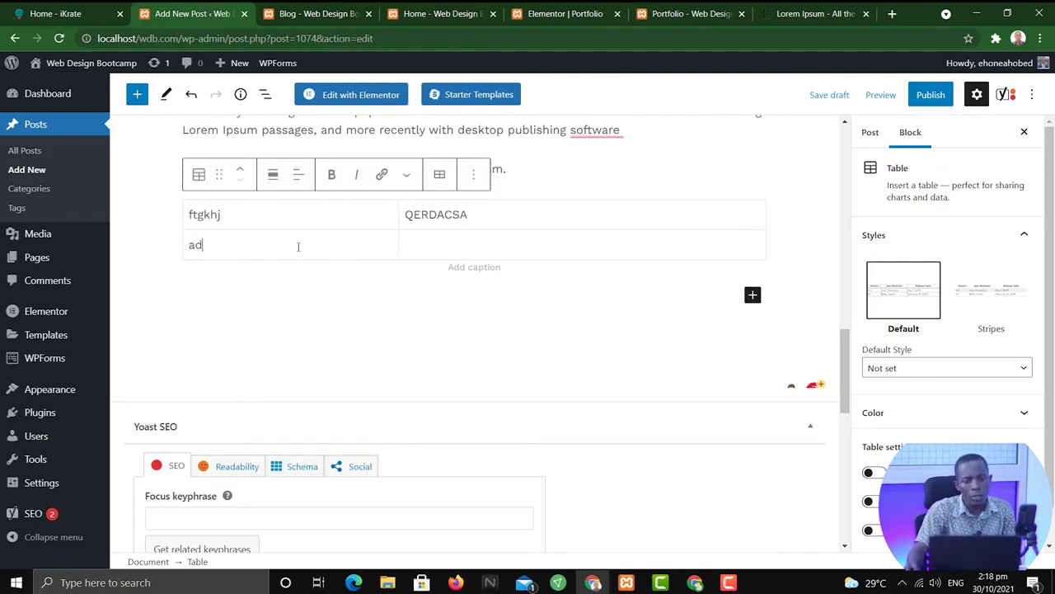
left_click(477, 251)
type("ADSDS")
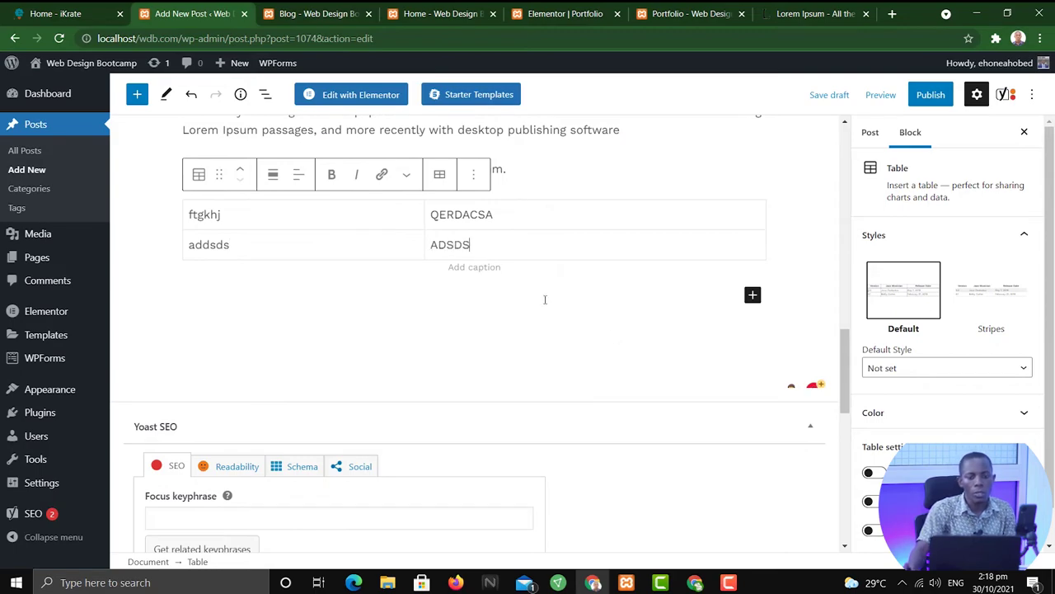
left_click(640, 293)
Split the post's opening paragraph into two before "It has survived".
scroll(644, 289, "up", 10)
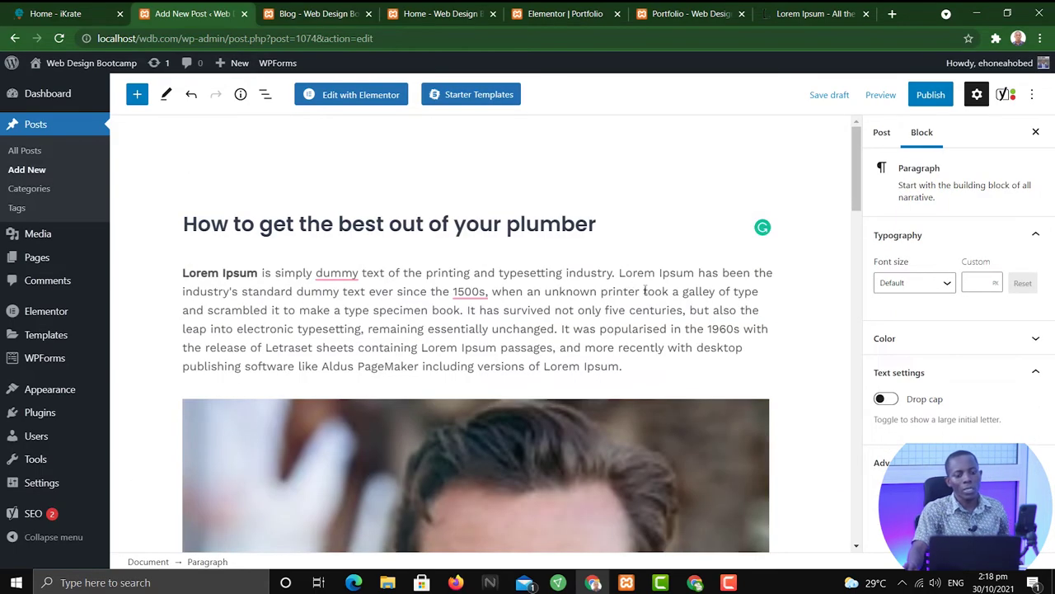
scroll(640, 274, "down", 3)
scroll(640, 274, "up", 3)
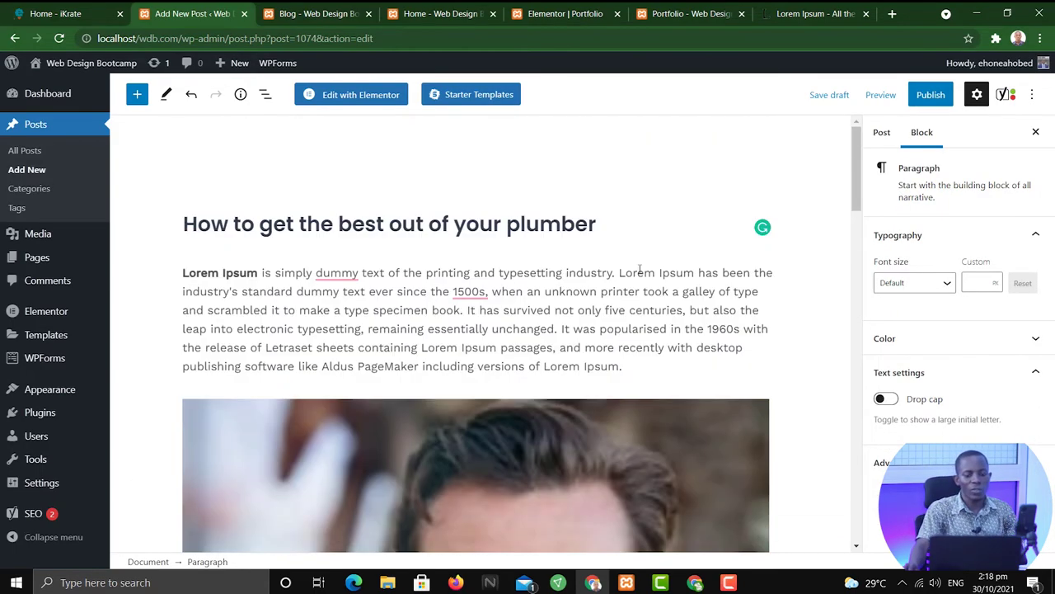
left_click(467, 310)
key("Return")
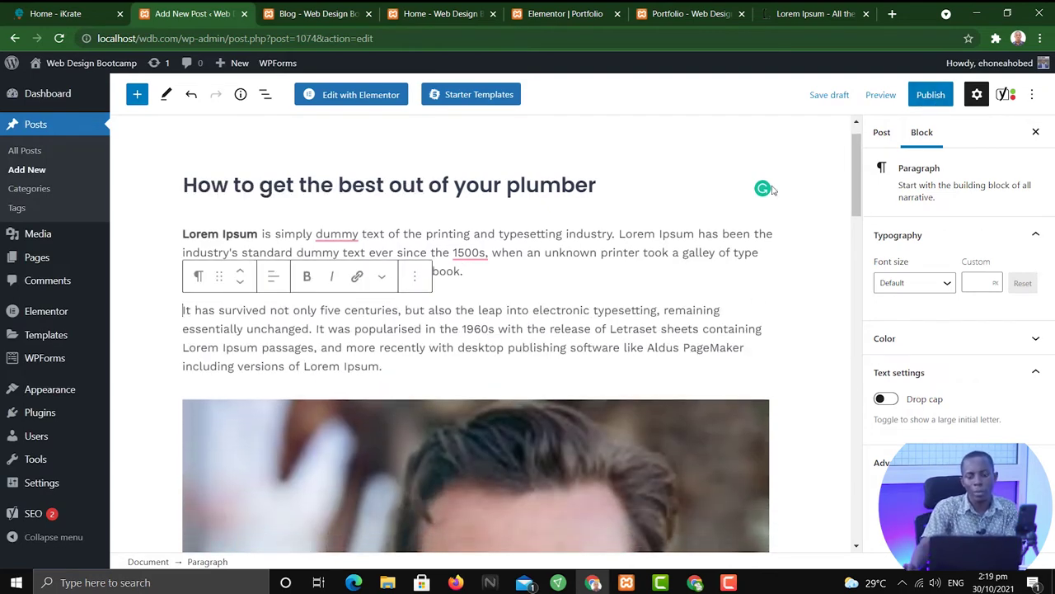
Examine the post's Yoast SEO section, including the focus keyphrase, Google preview, SEO title, slug and meta description fields.
scroll(738, 251, "down", 15)
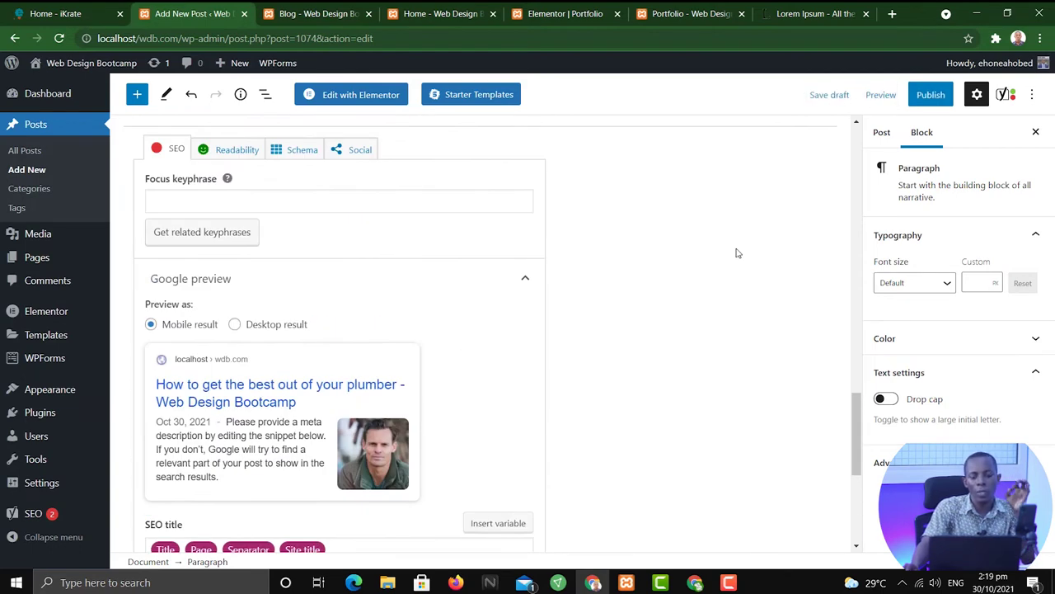
scroll(511, 240, "up", 2)
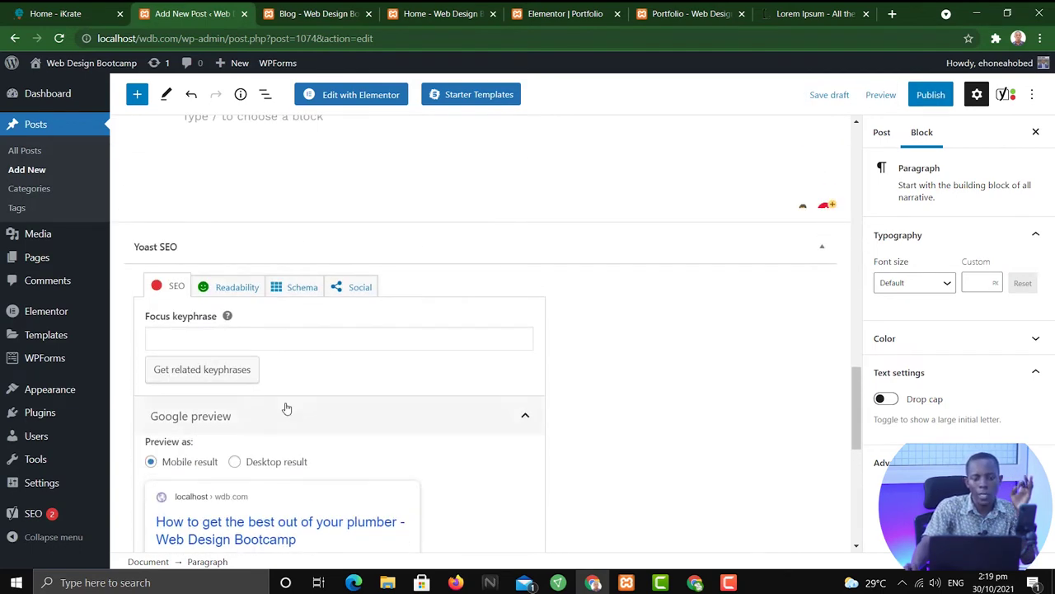
scroll(395, 330, "down", 2)
scroll(221, 272, "up", 2)
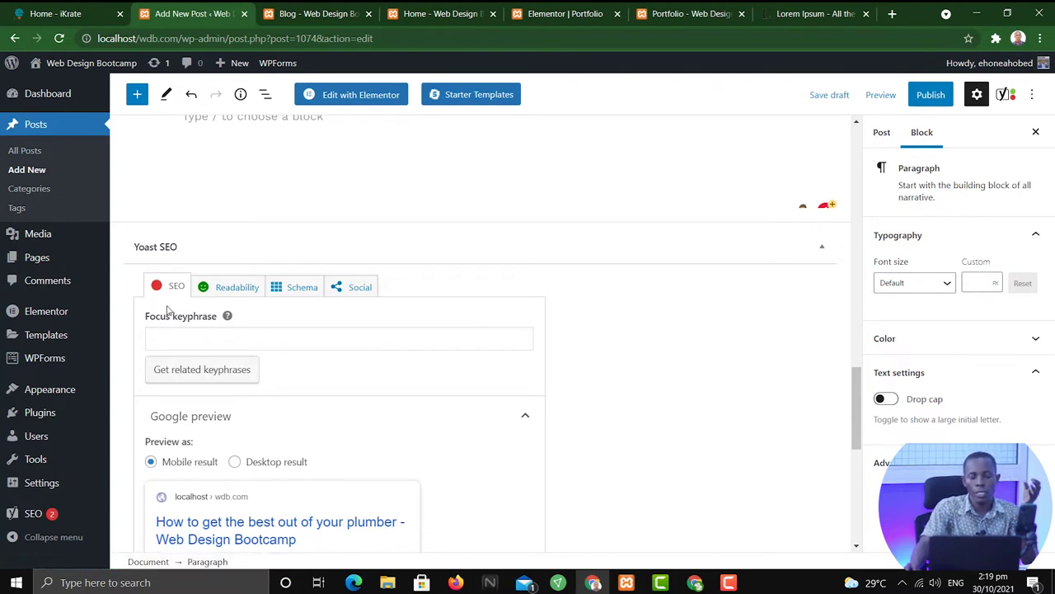
left_click(258, 331)
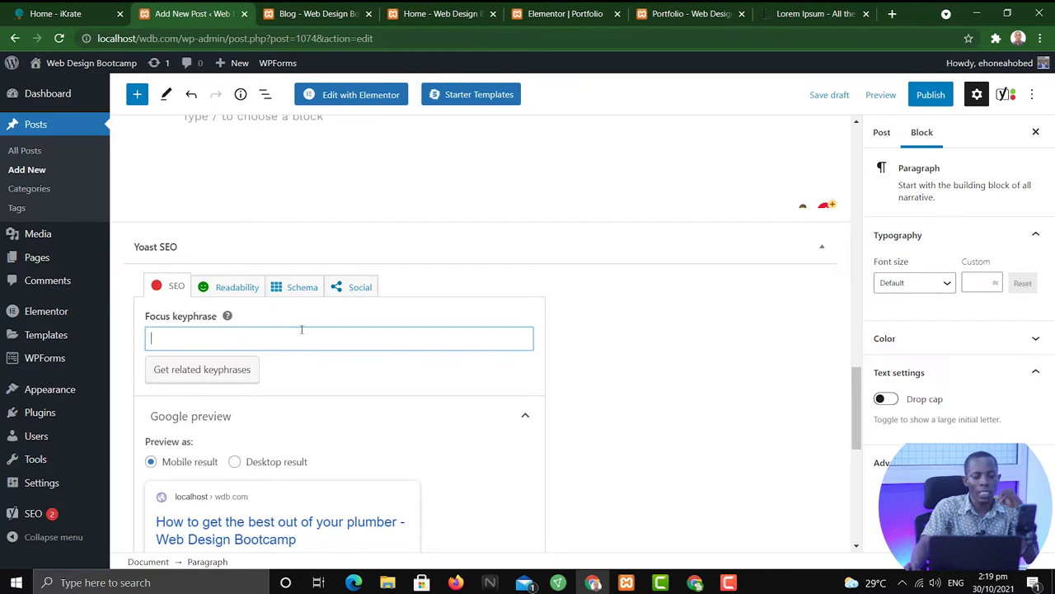
scroll(271, 308, "down", 3)
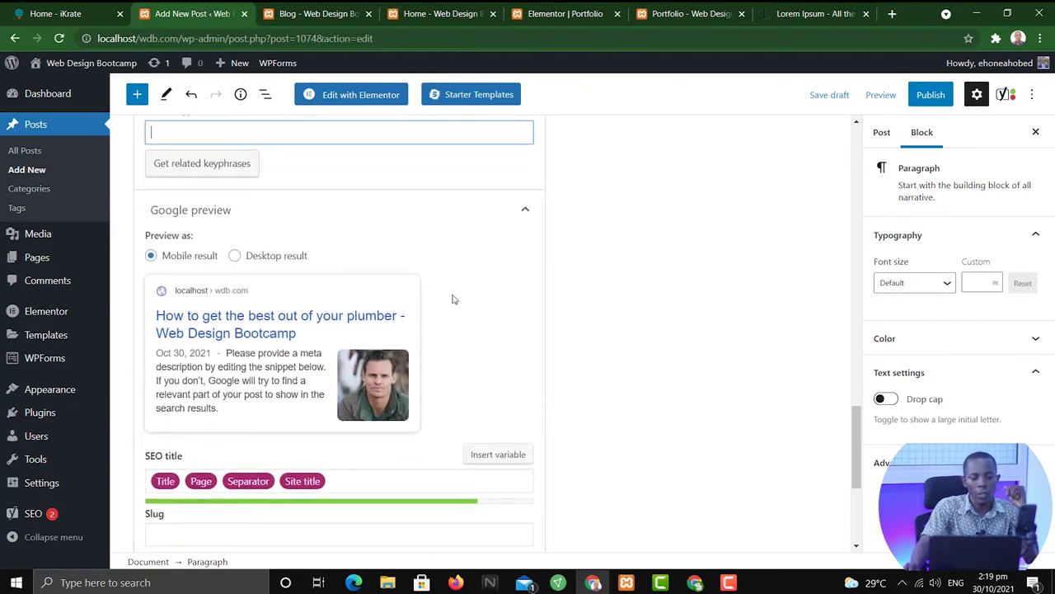
scroll(462, 290, "up", 3)
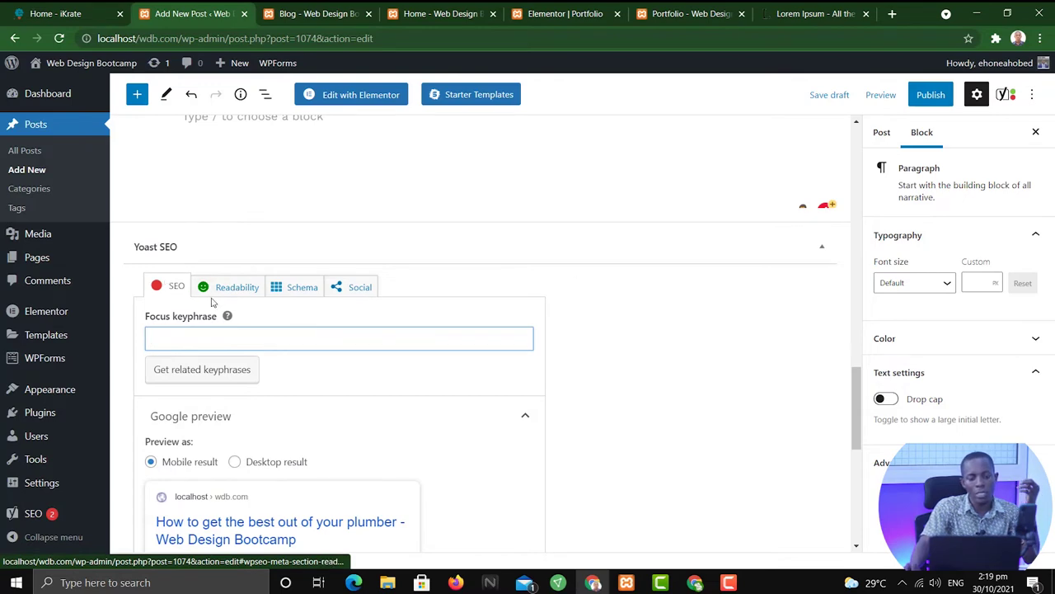
scroll(384, 327, "down", 5)
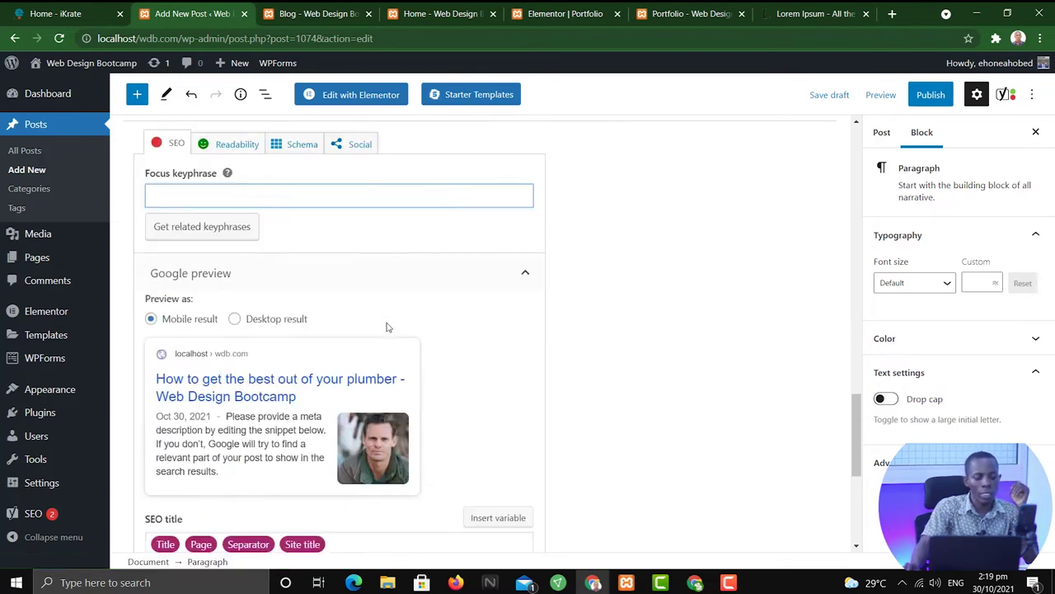
scroll(400, 314, "down", 2)
scroll(553, 262, "up", 12)
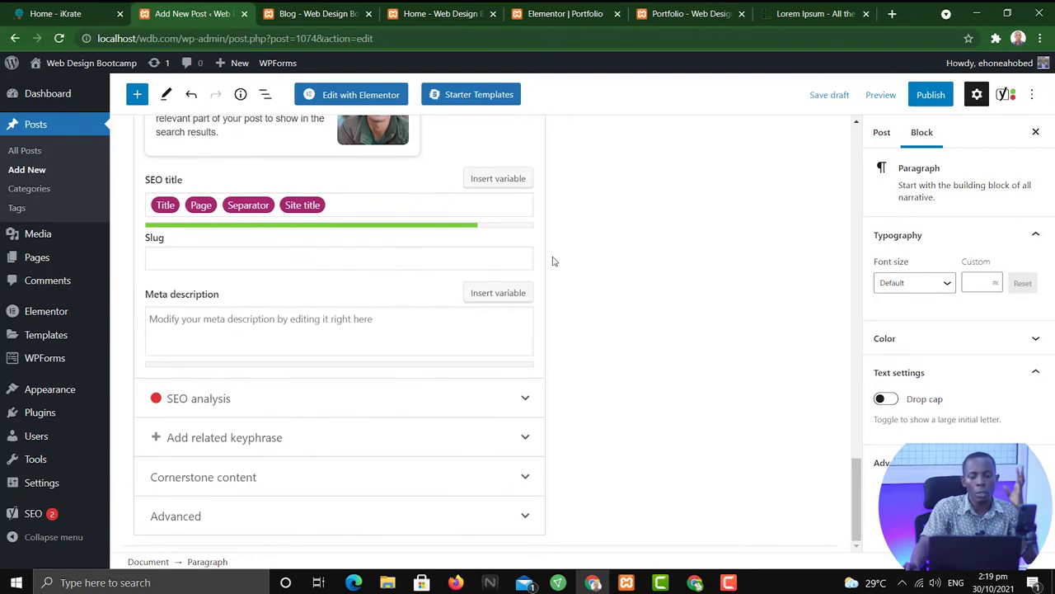
Publish the post "How to get the best out of your plumber" and dismiss the post-publish summary.
scroll(625, 256, "up", 6)
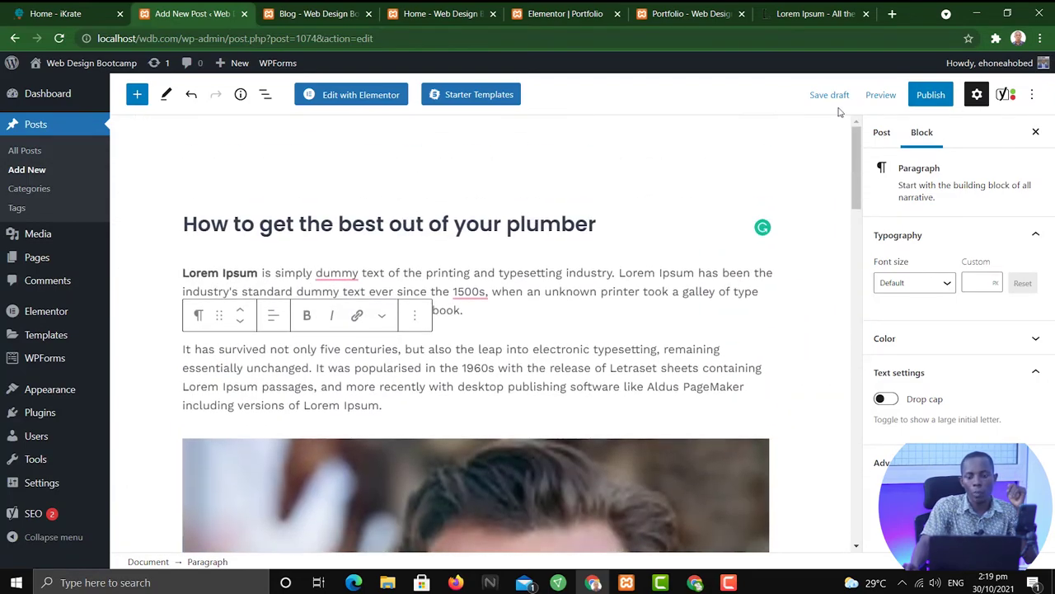
left_click(930, 93)
left_click(919, 96)
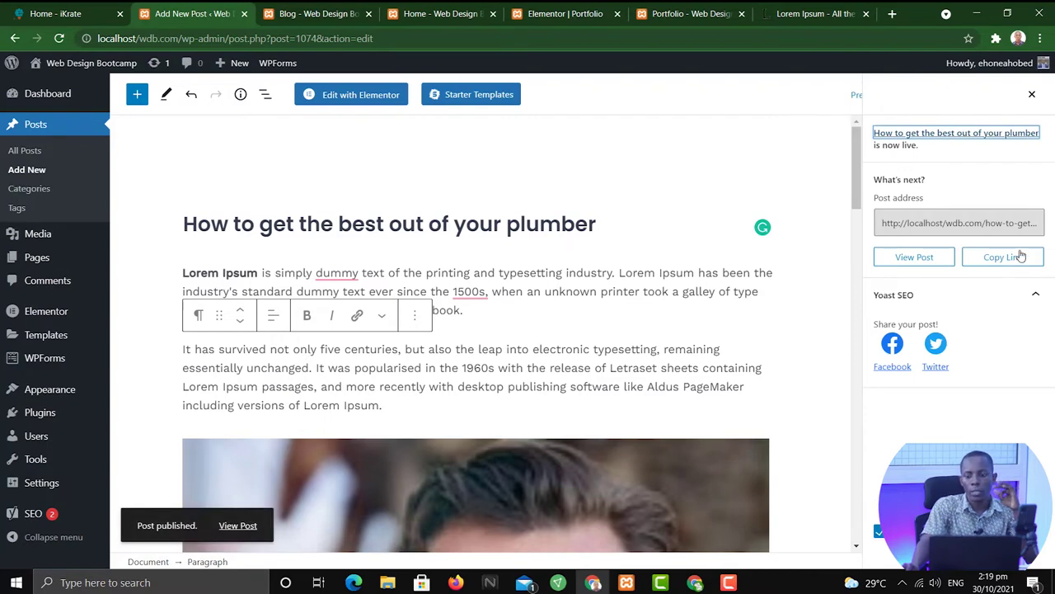
left_click(1031, 94)
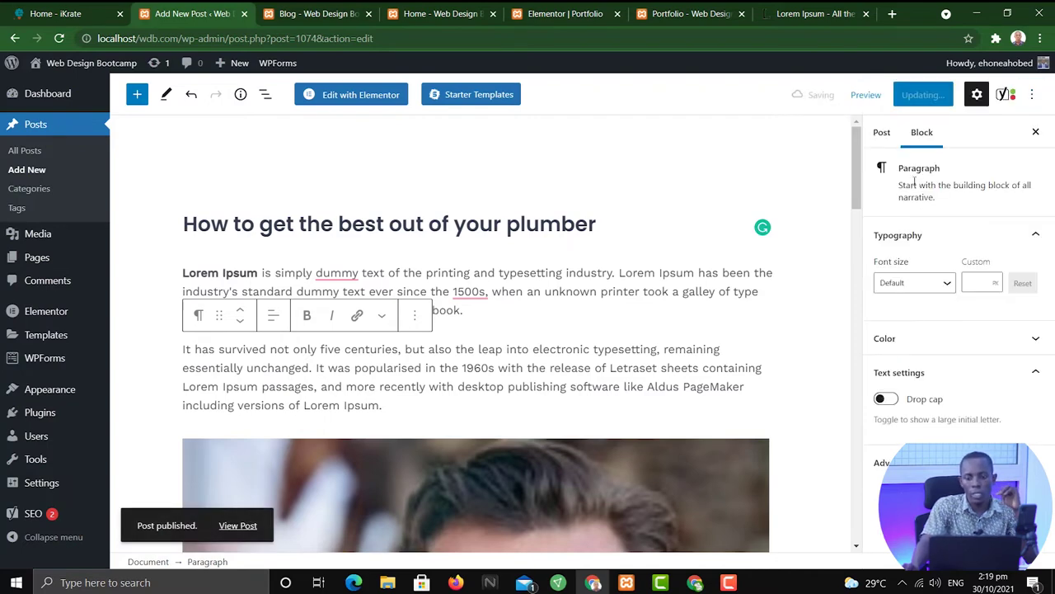
Create a new category named "Articles" in the post's settings, without a parent category.
left_click(879, 135)
scroll(989, 401, "down", 4)
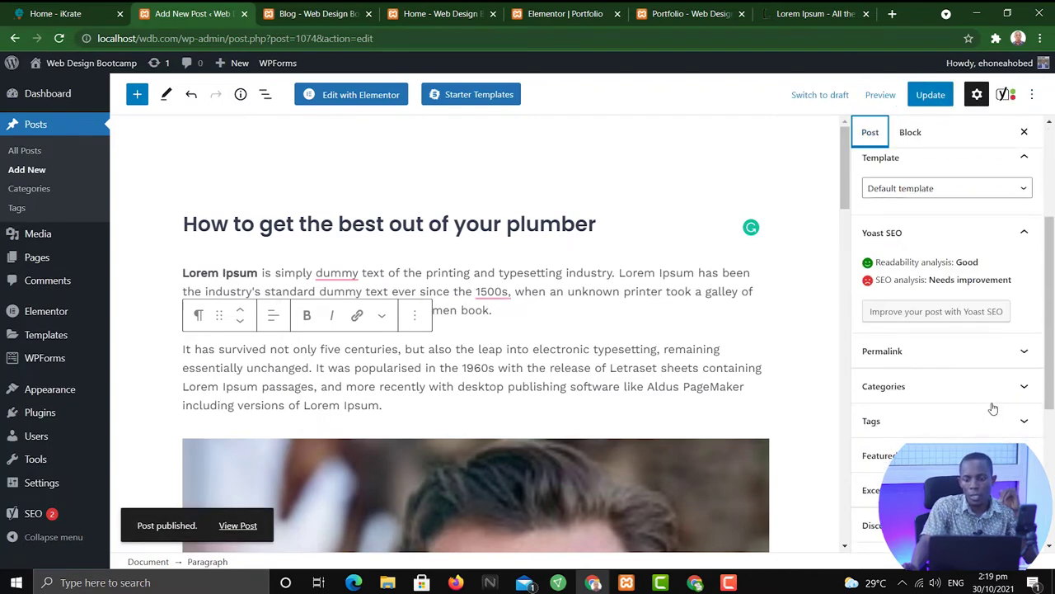
left_click(953, 256)
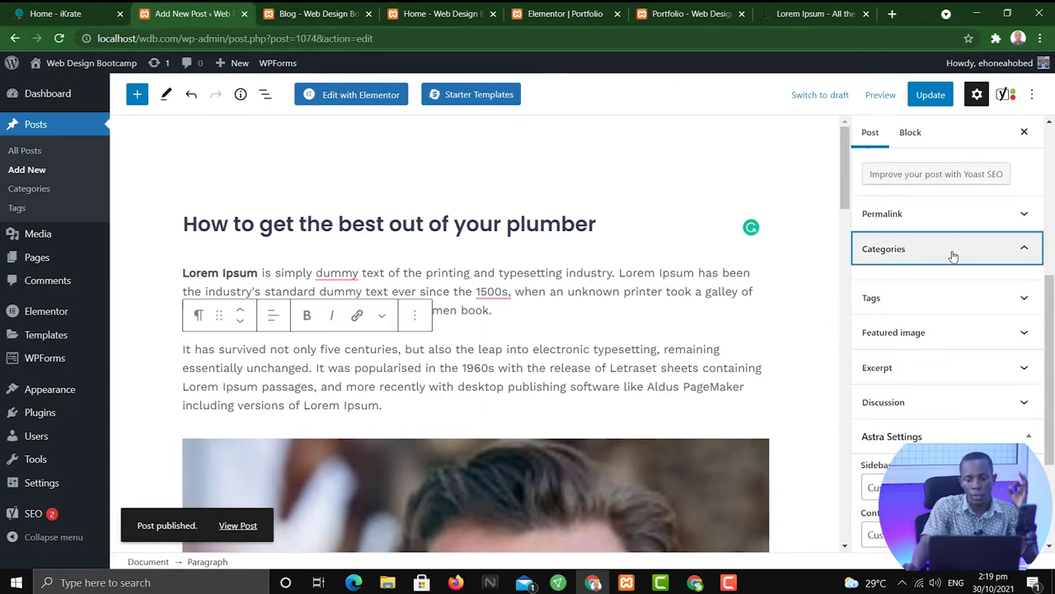
left_click(892, 305)
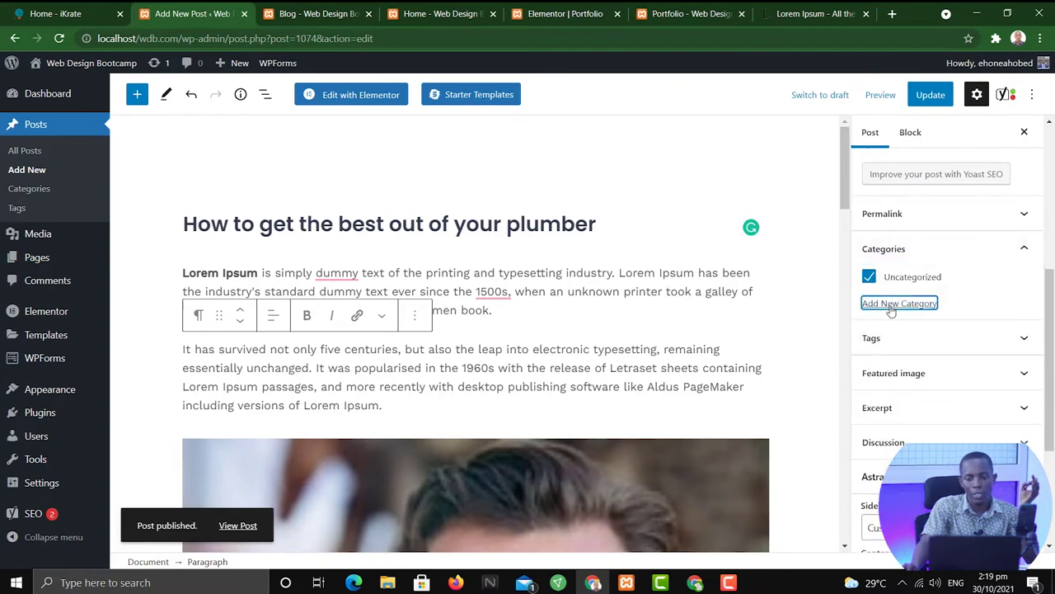
left_click(922, 344)
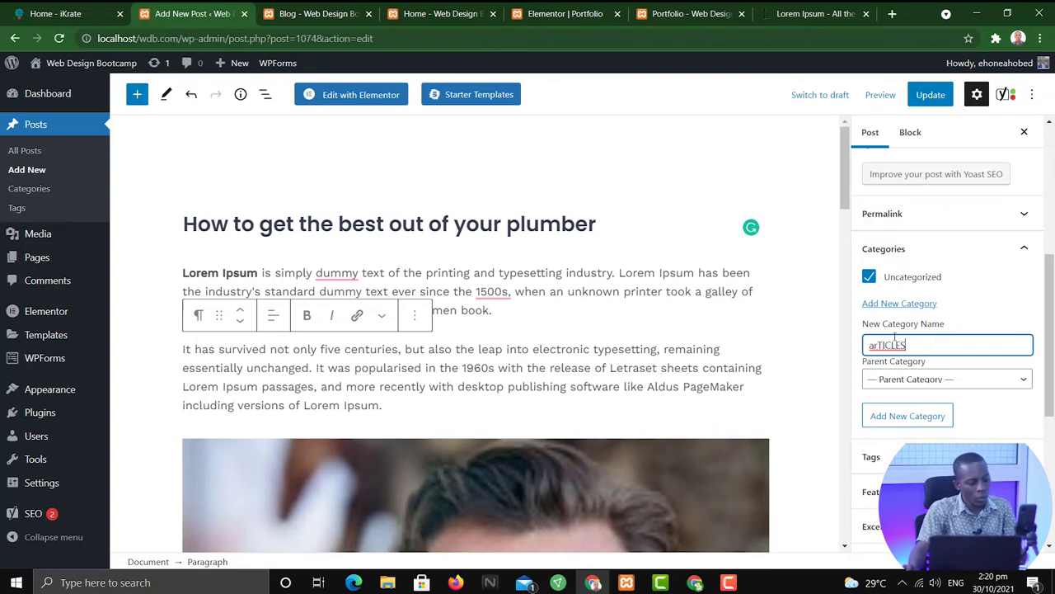
key("ctrl+a")
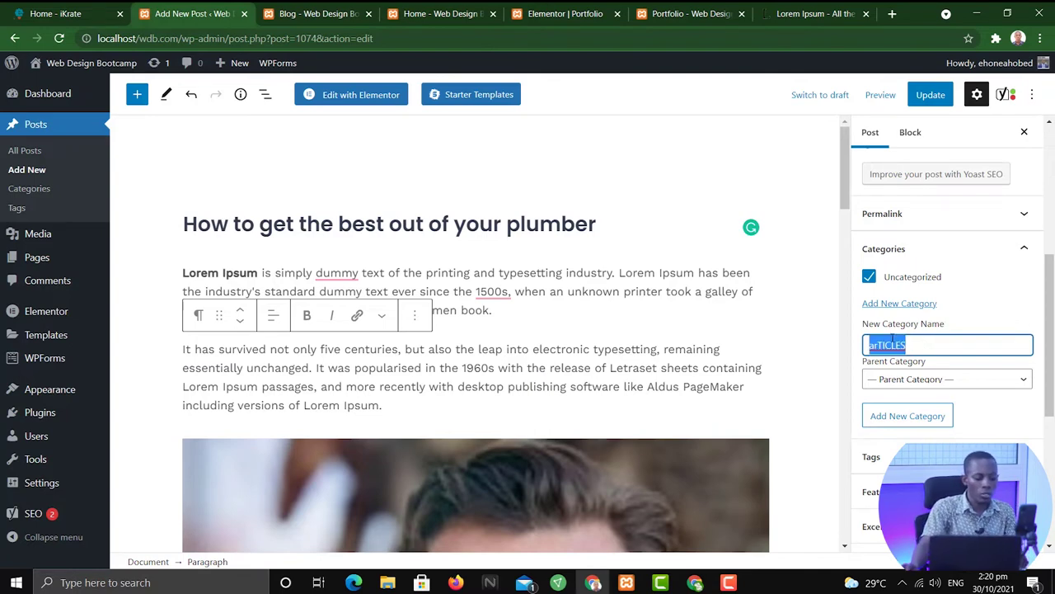
type("Articles")
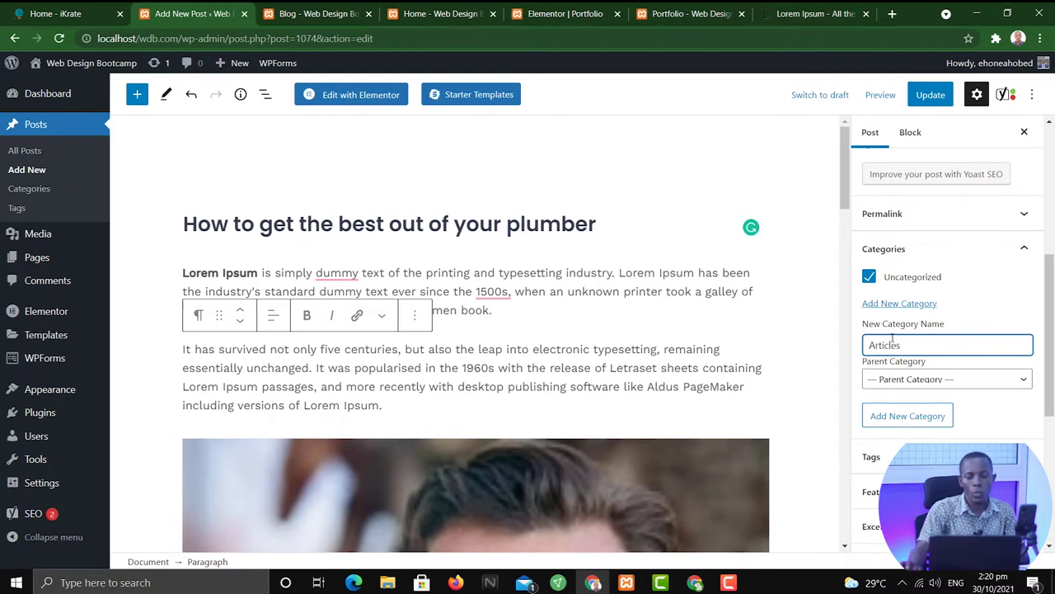
left_click(932, 422)
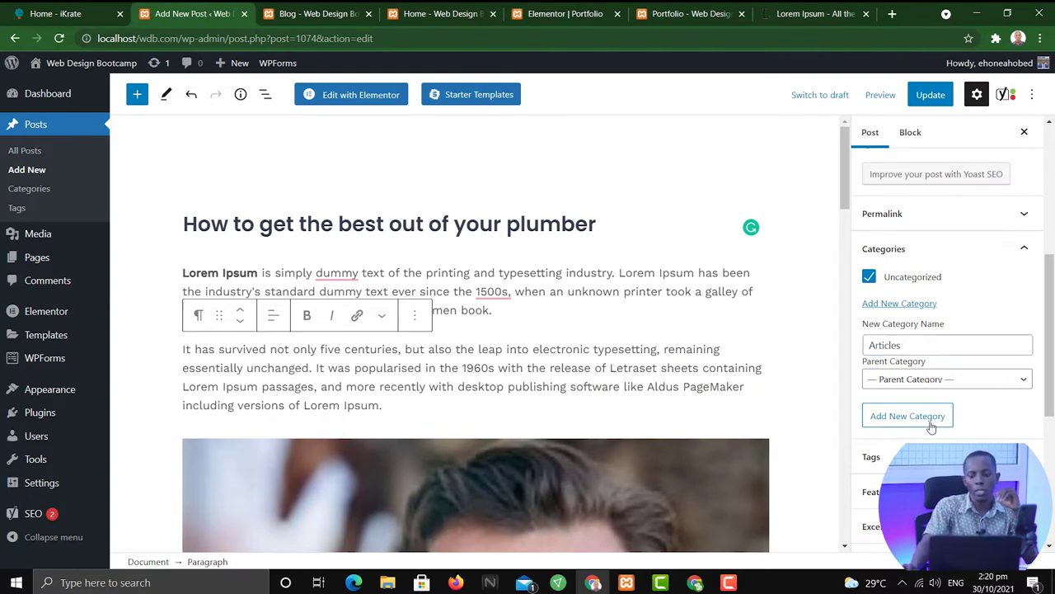
Remove the post from the Uncategorized category and update the post.
left_click(869, 276)
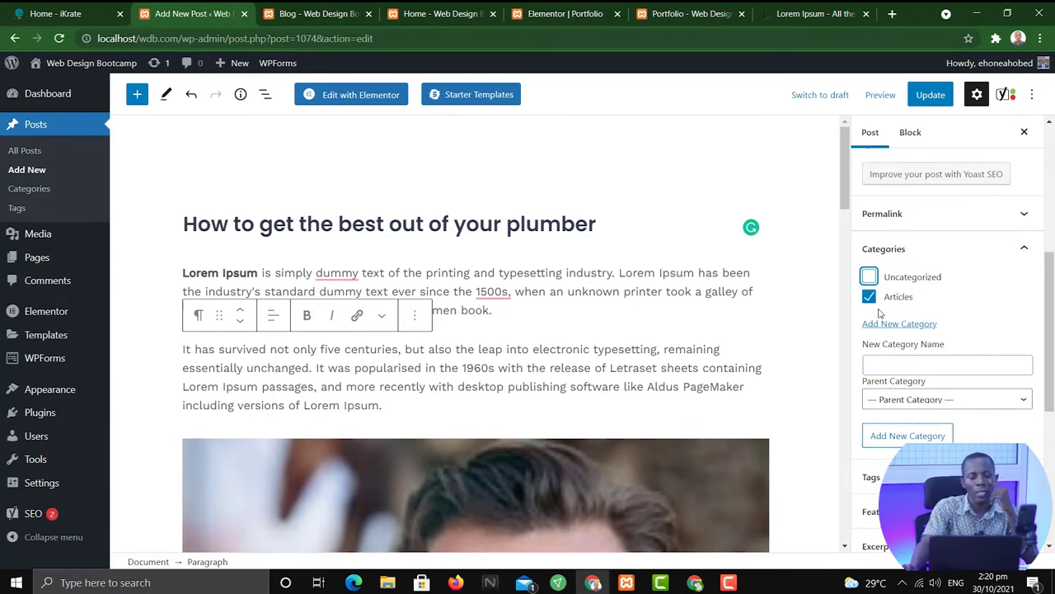
left_click(928, 94)
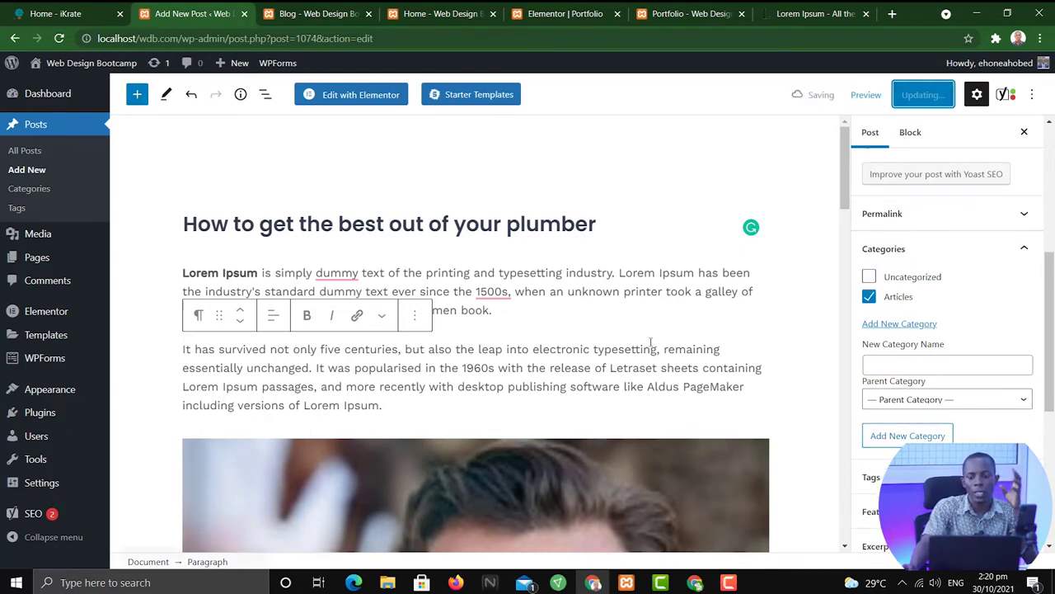
scroll(981, 441, "down", 6)
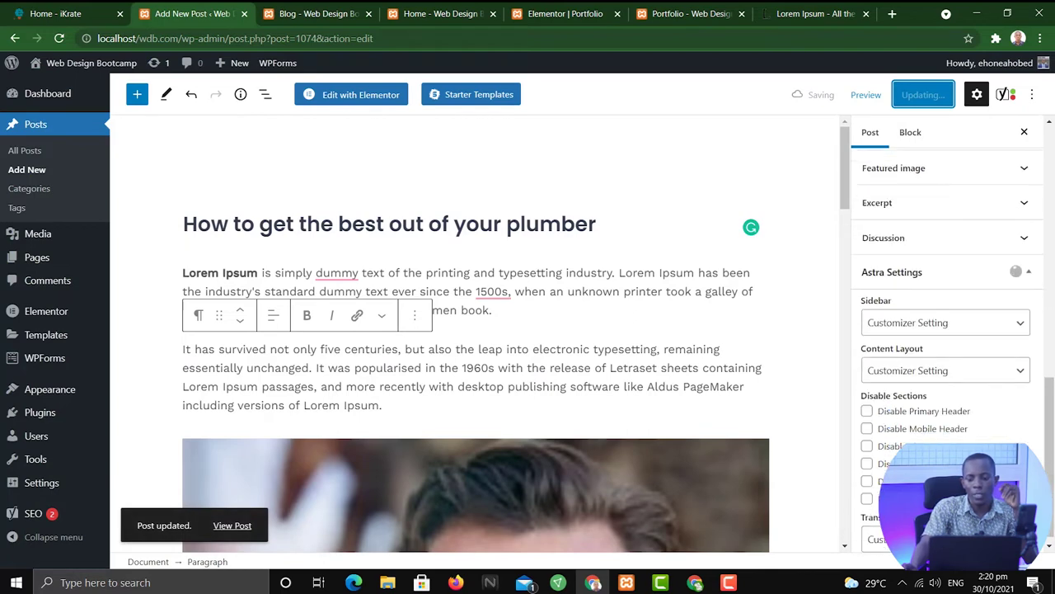
scroll(960, 414, "up", 6)
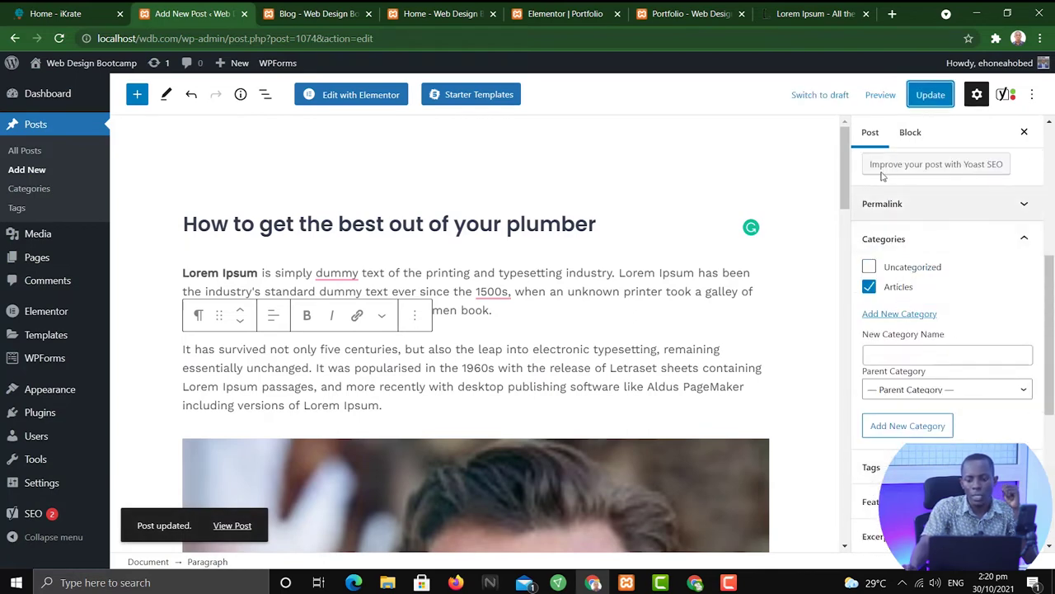
Set startup-business-people-849804.jpg from the media library as the post's featured image and check it in the Google preview.
left_click(1025, 238)
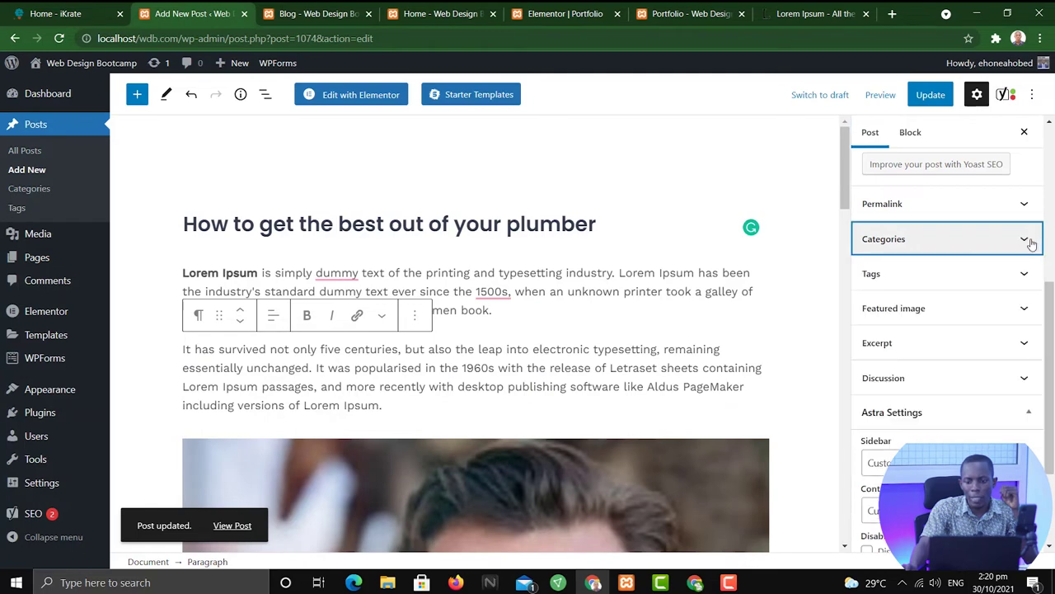
left_click(985, 308)
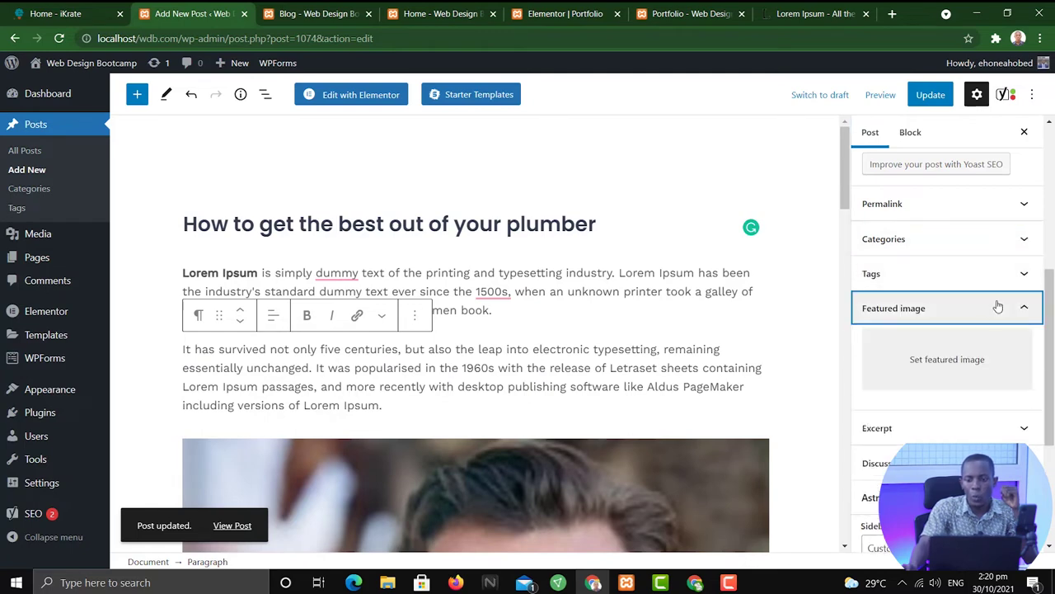
left_click(941, 359)
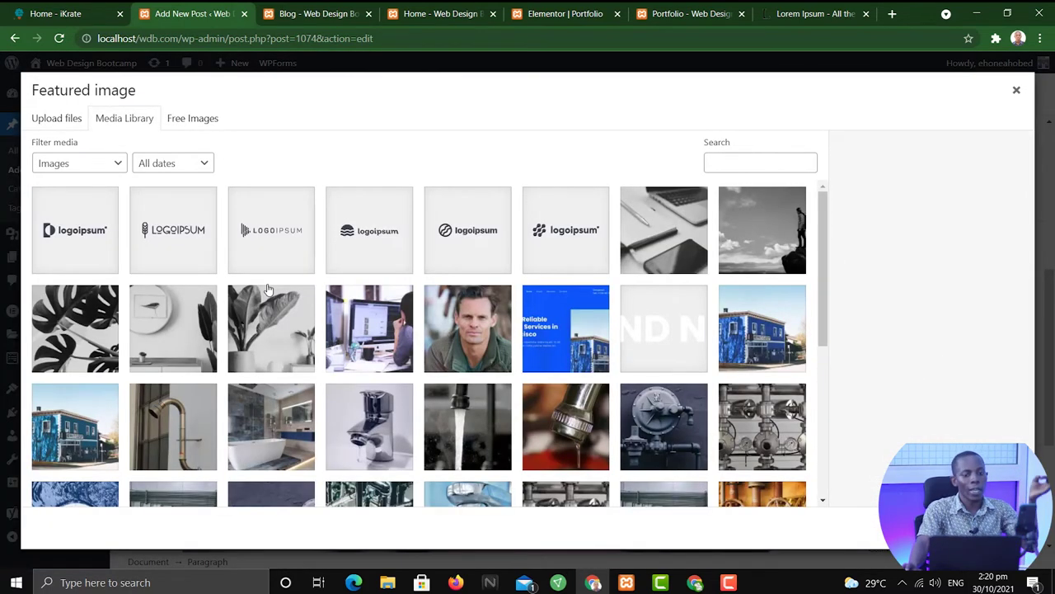
left_click(376, 345)
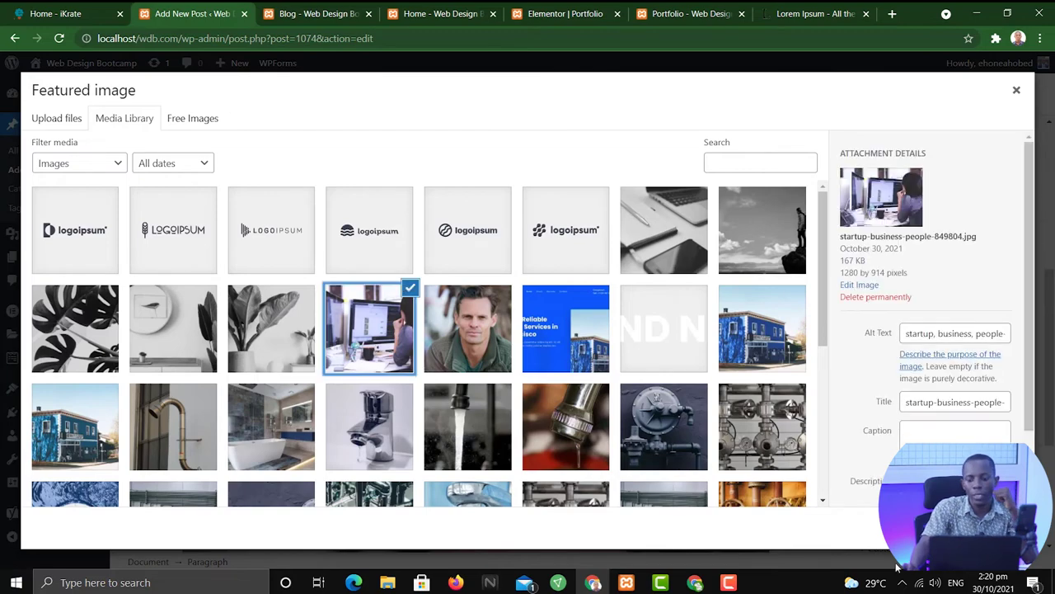
left_click(977, 529)
scroll(740, 351, "down", 10)
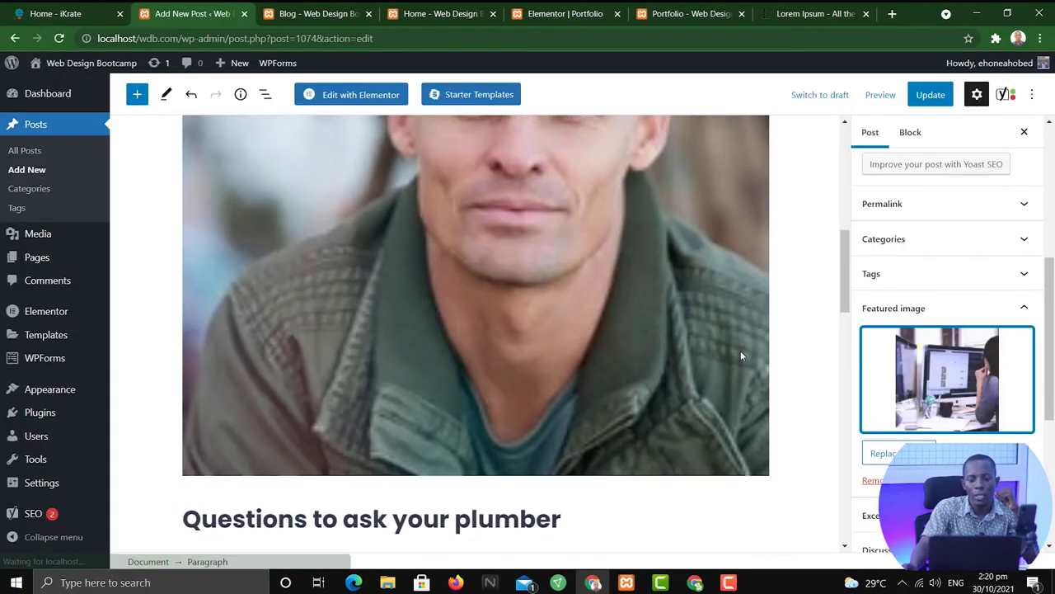
scroll(726, 359, "down", 4)
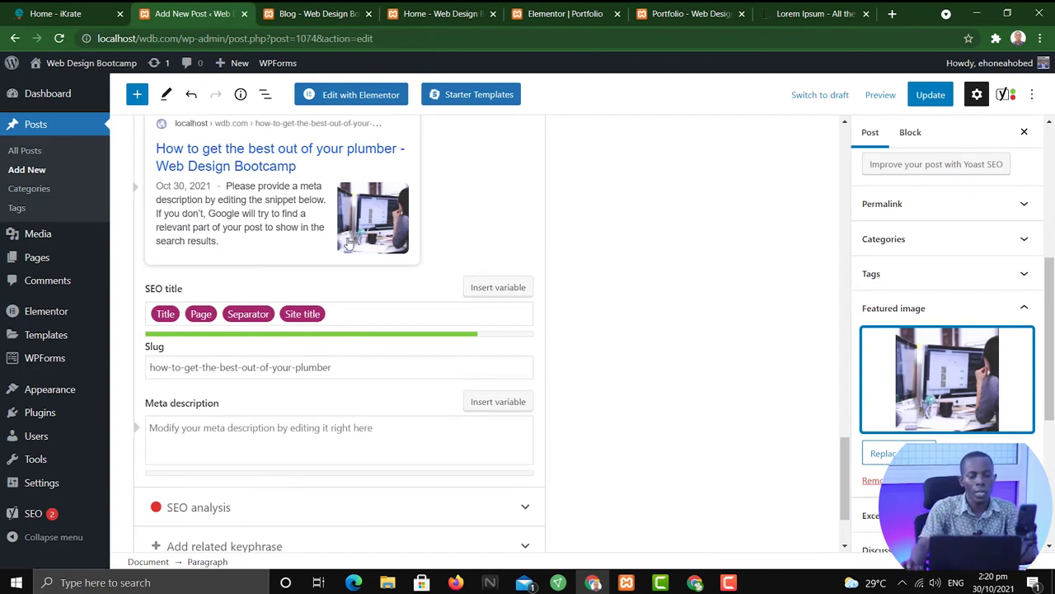
Update the post to save its featured image and reveal the post's permalink settings.
scroll(454, 170, "up", 2)
left_click(930, 94)
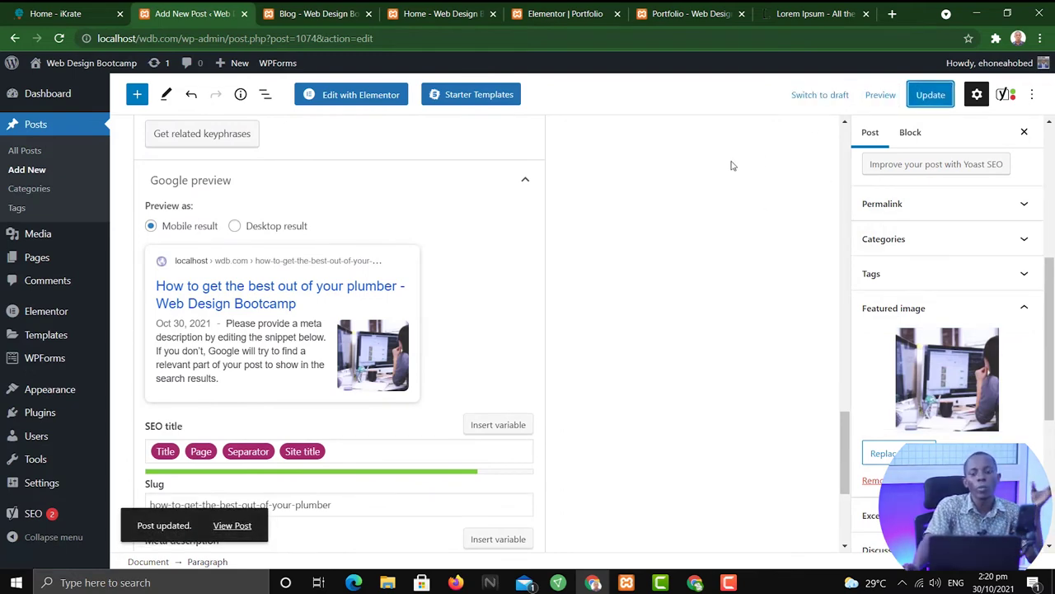
scroll(731, 165, "up", 5)
scroll(1013, 388, "up", 4)
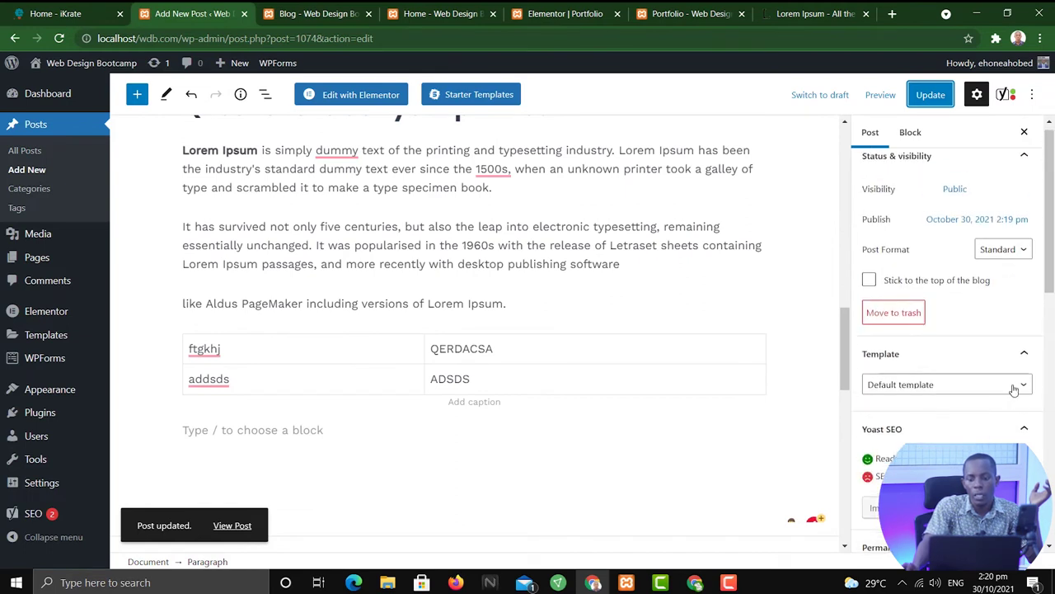
scroll(1019, 404, "down", 2)
left_click(983, 345)
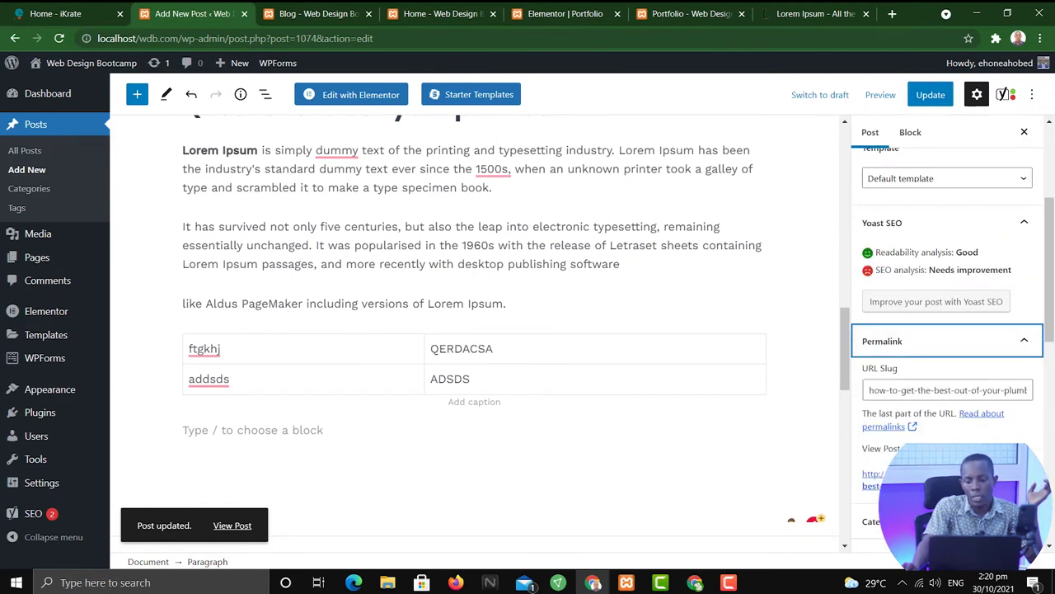
Copy the post's permalink, open it in a new browser tab and look through the published post down to its table.
right_click(894, 475)
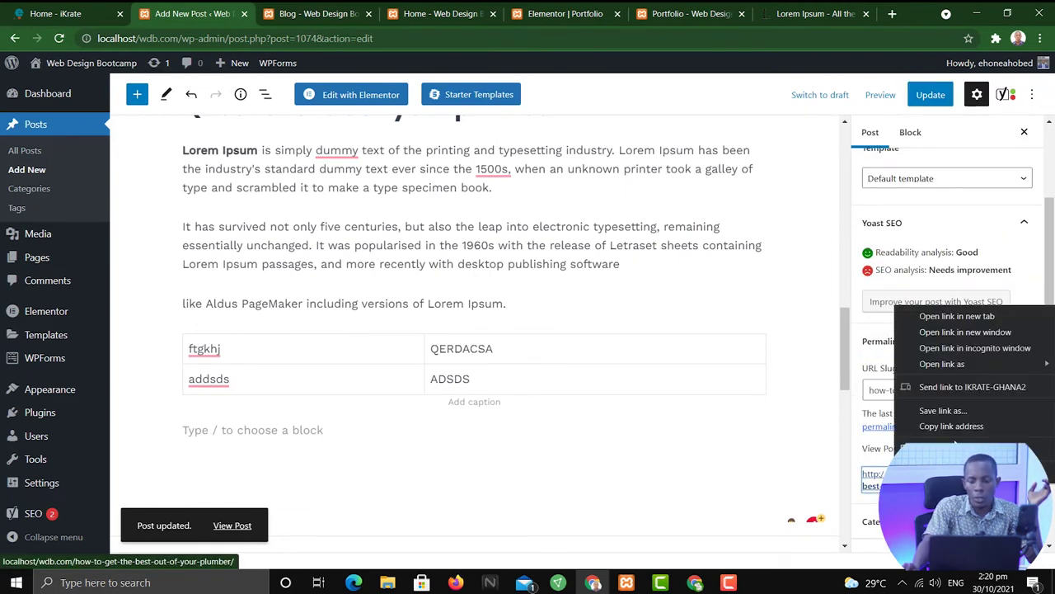
left_click(951, 425)
left_click(812, 13)
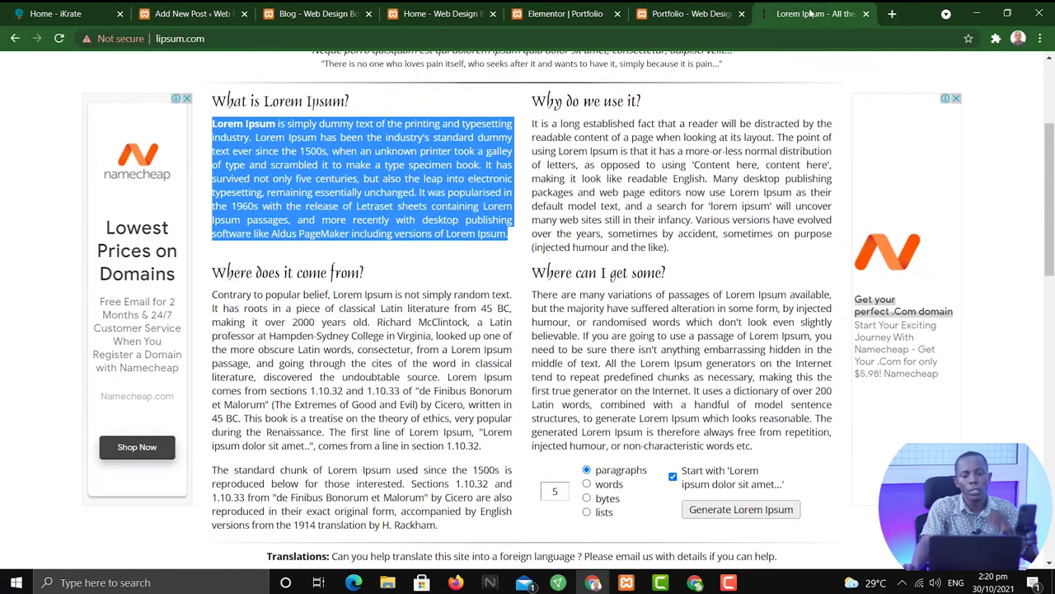
left_click(890, 14)
key("ctrl+v")
key("Return")
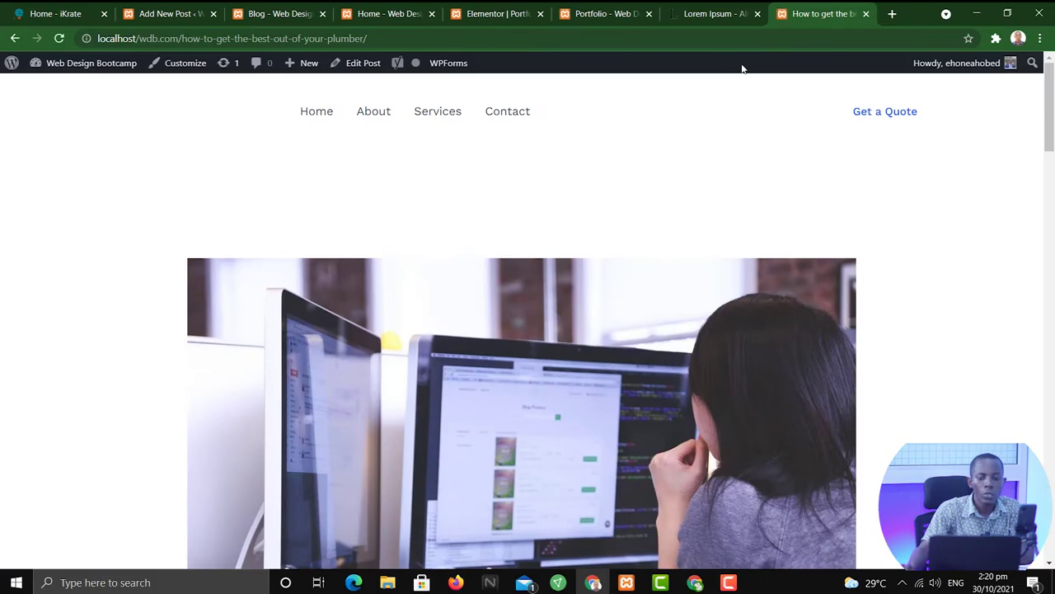
scroll(688, 317, "down", 7)
scroll(689, 321, "down", 10)
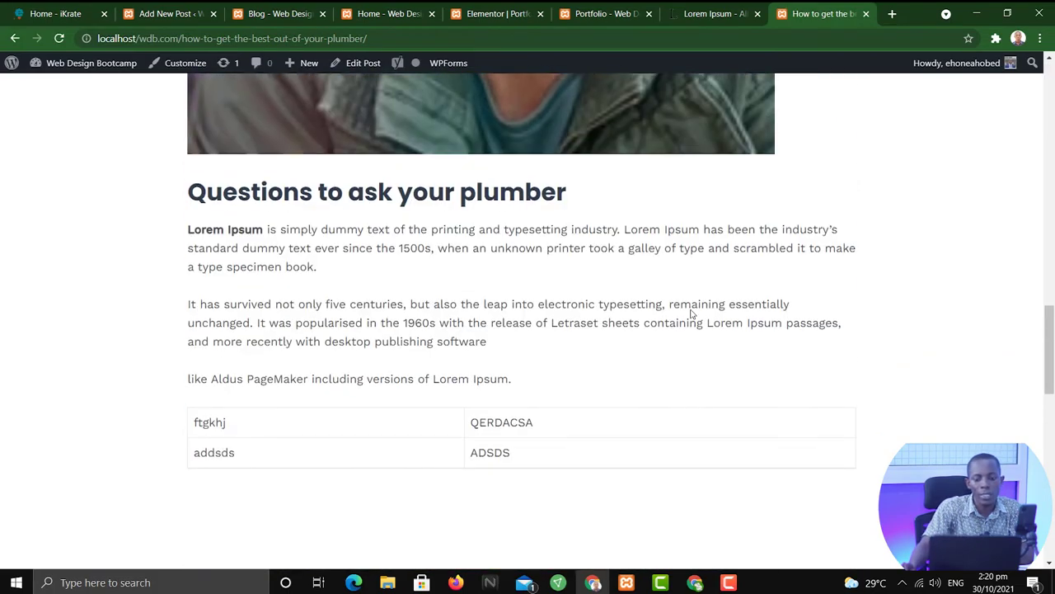
scroll(681, 299, "up", 3)
Reload the site's Blog page and examine how the plumber post is listed with its image, meta and excerpt.
left_click(276, 8)
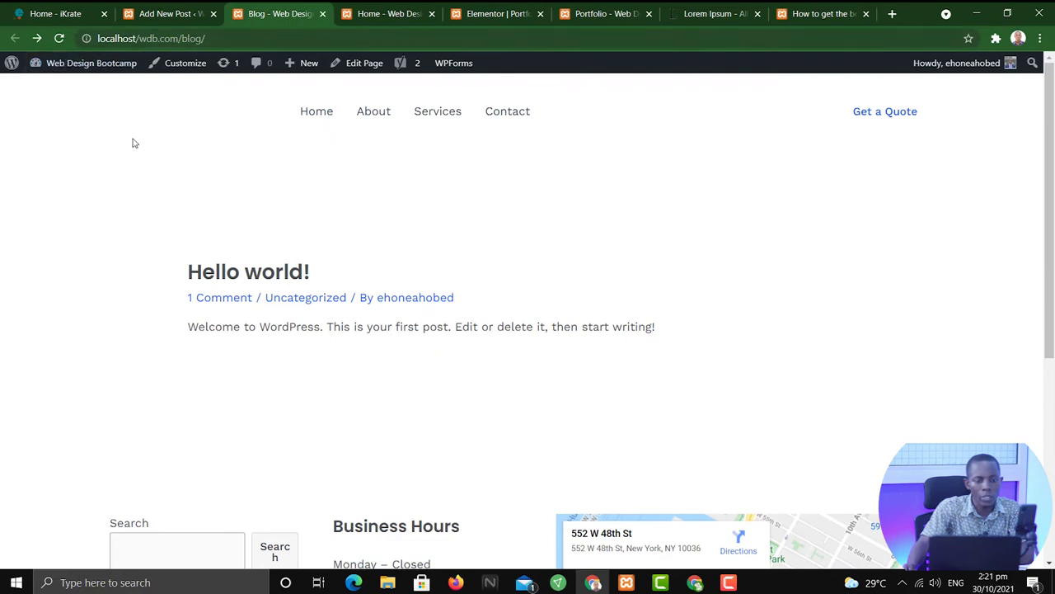
left_click_drag(195, 262, 618, 346)
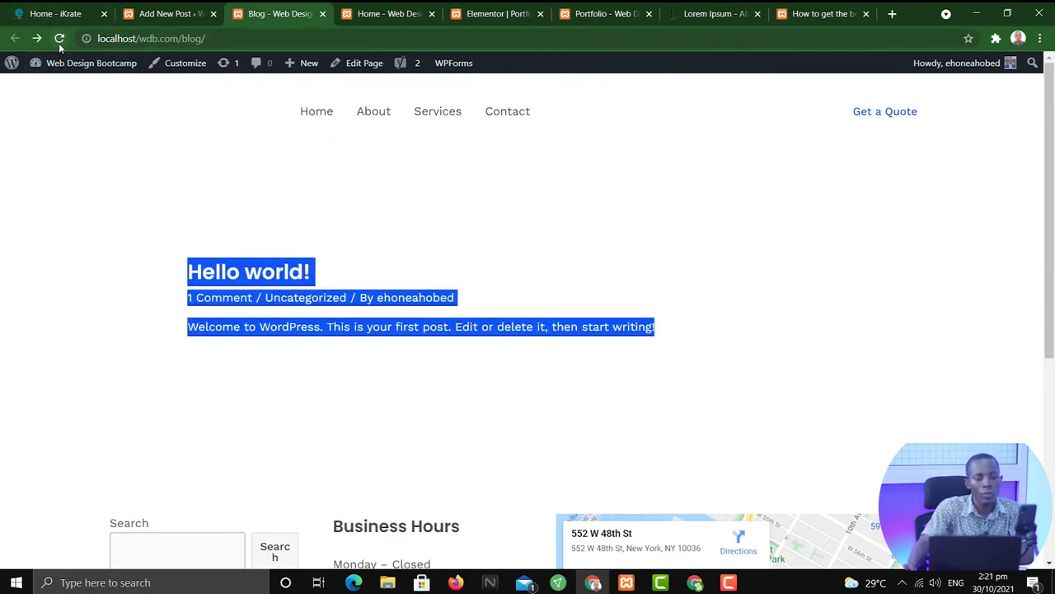
left_click(60, 39)
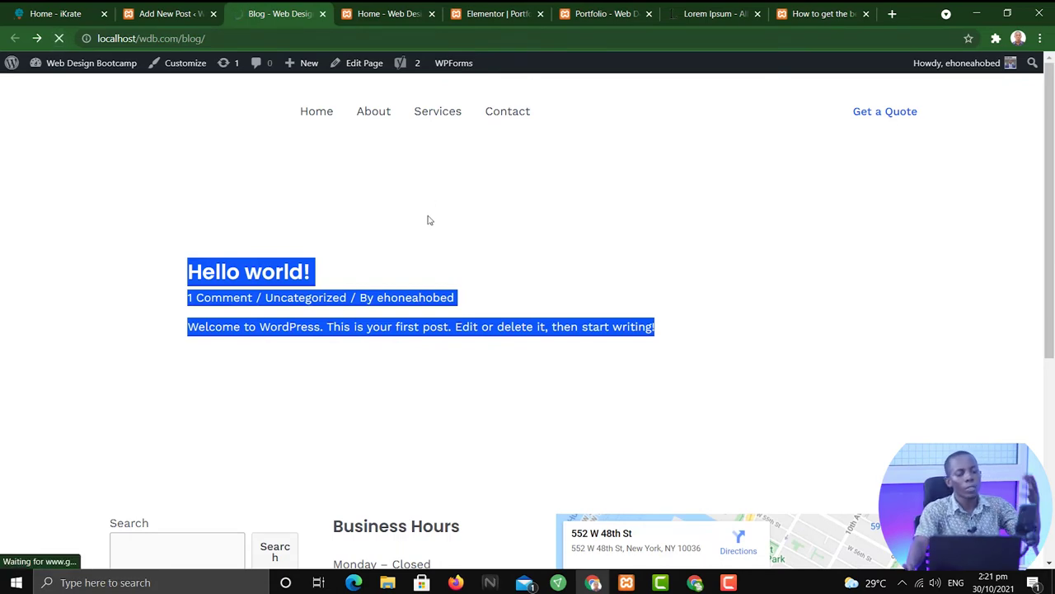
scroll(570, 325, "down", 8)
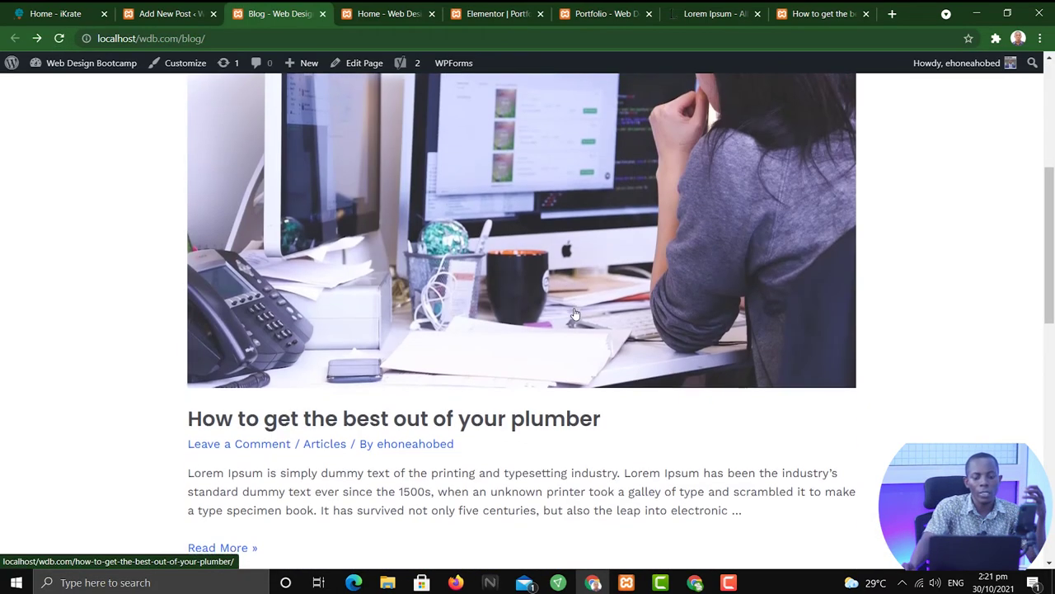
scroll(575, 314, "down", 2)
scroll(575, 314, "up", 8)
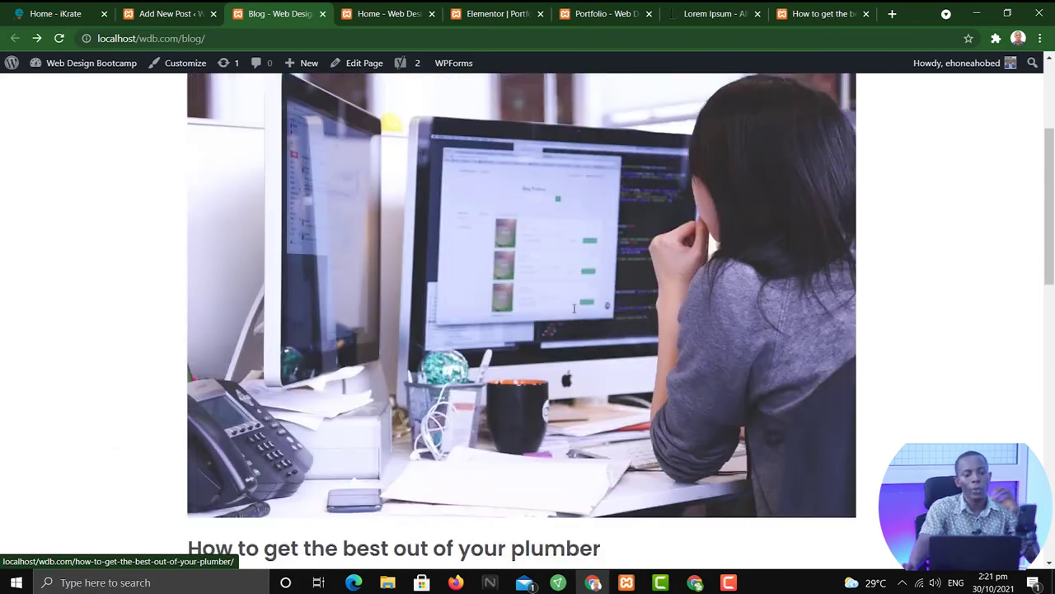
scroll(575, 274, "up", 2)
scroll(731, 187, "down", 5)
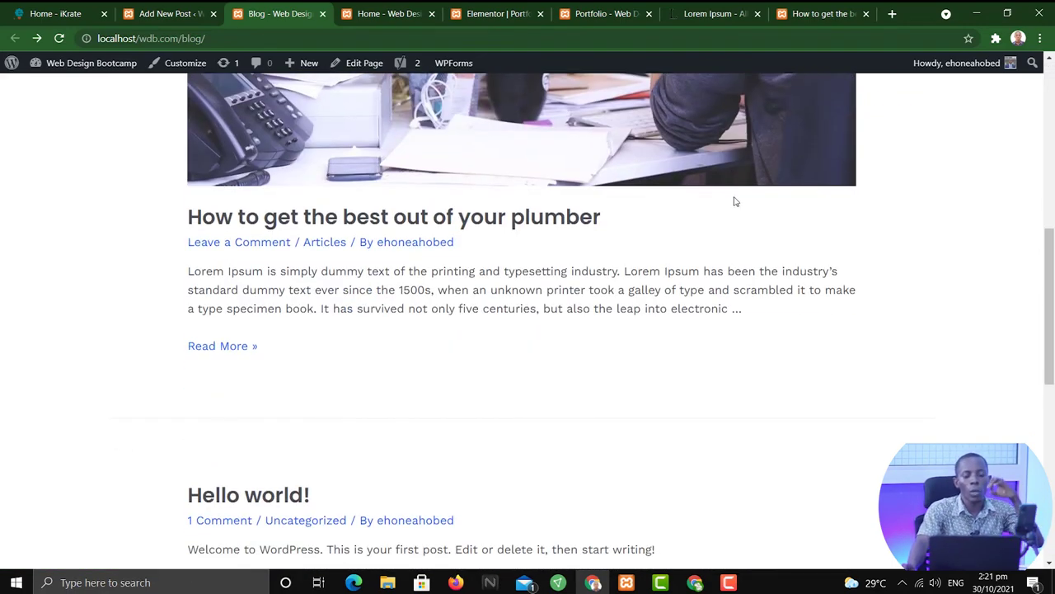
scroll(683, 193, "up", 4)
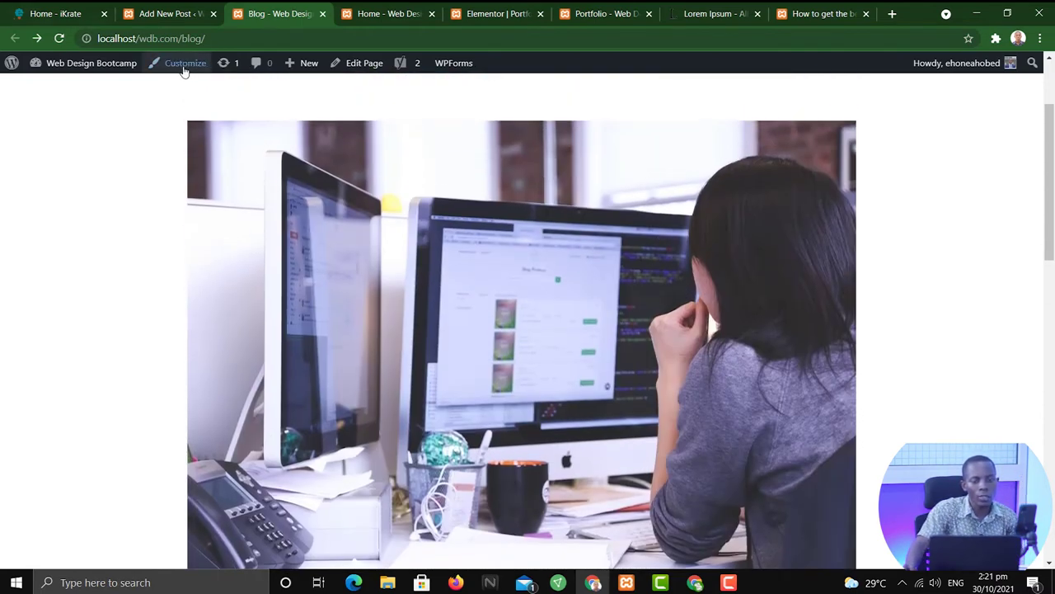
Open the Blog / Archive settings in the theme customizer for the Blog page and review the post structure and meta options.
left_click(184, 70)
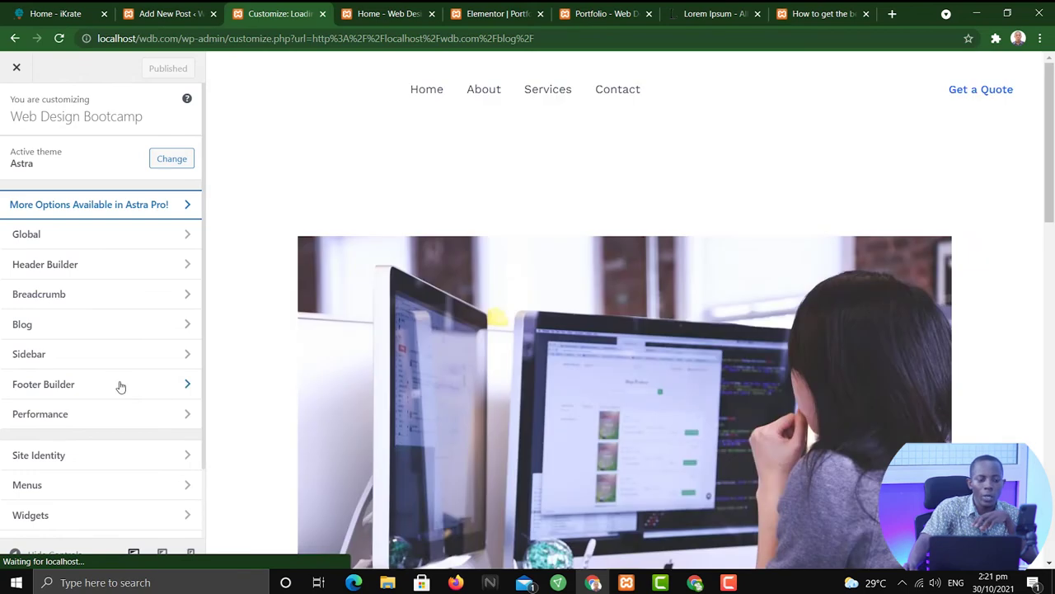
left_click(138, 331)
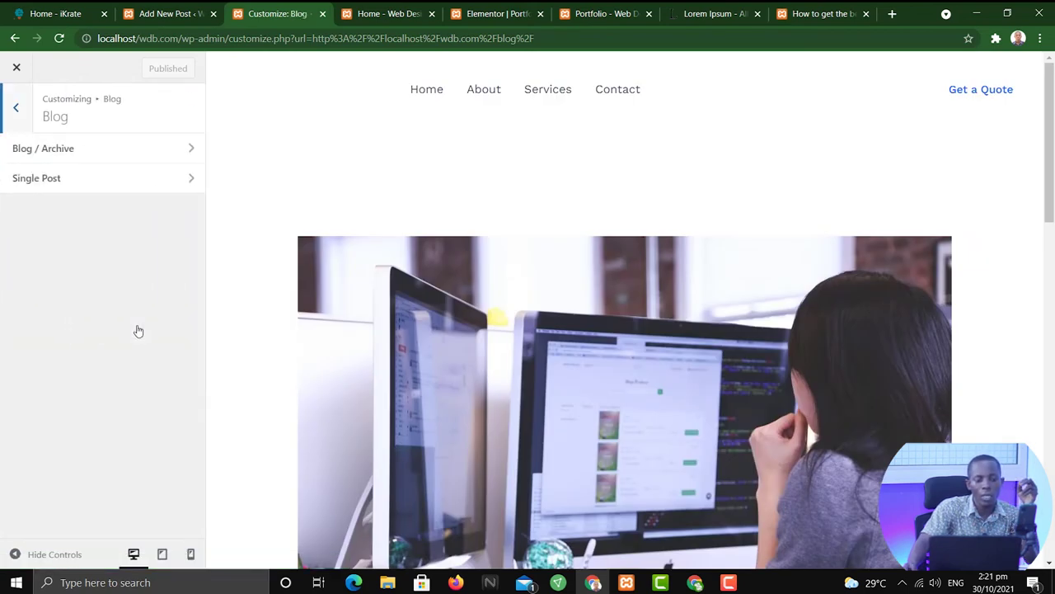
left_click(108, 156)
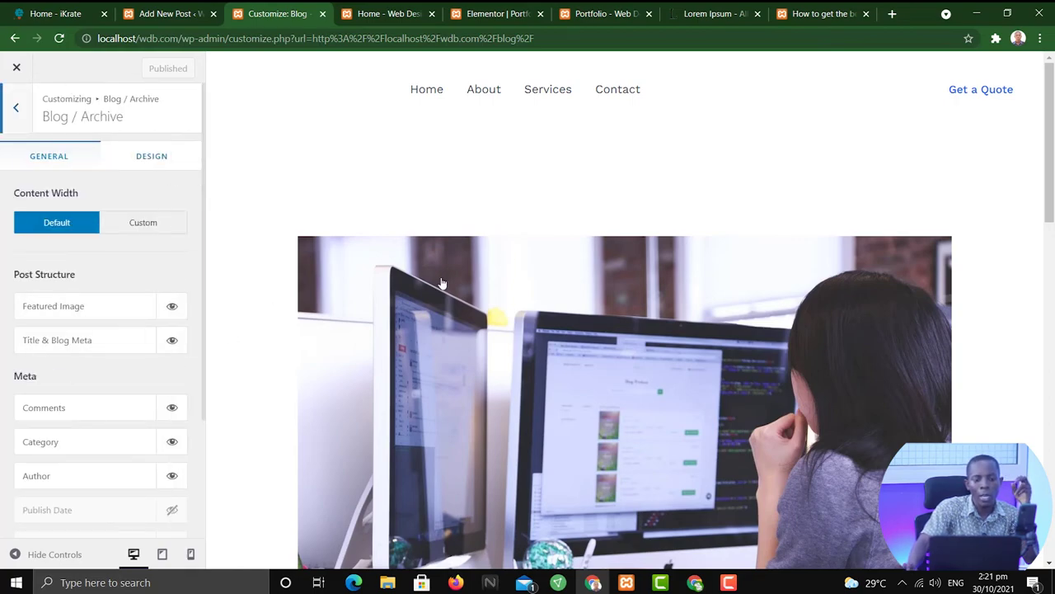
scroll(442, 283, "down", 7)
scroll(483, 259, "up", 4)
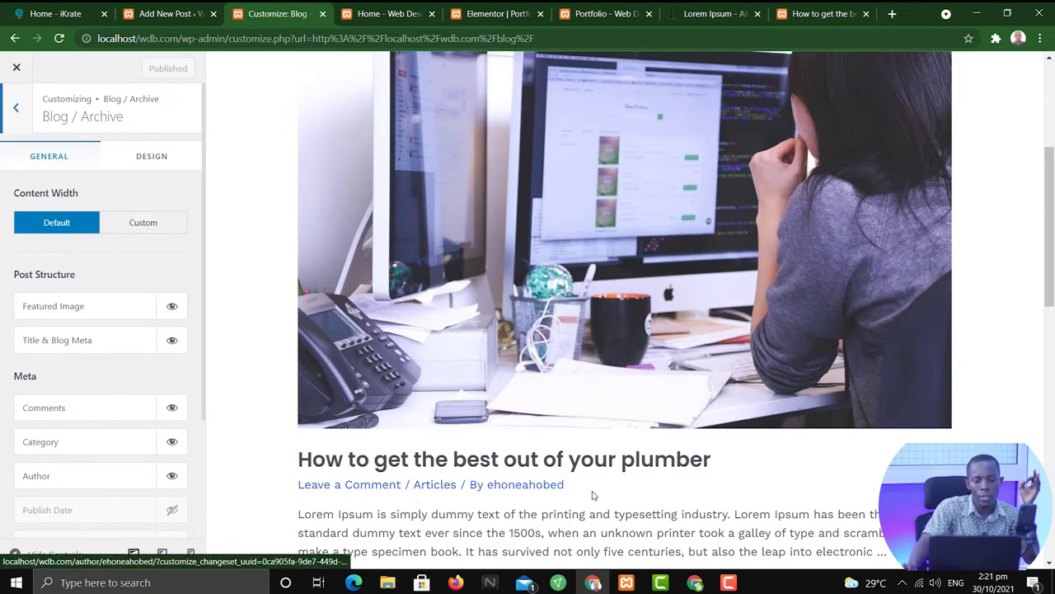
scroll(591, 495, "down", 2)
scroll(124, 347, "down", 2)
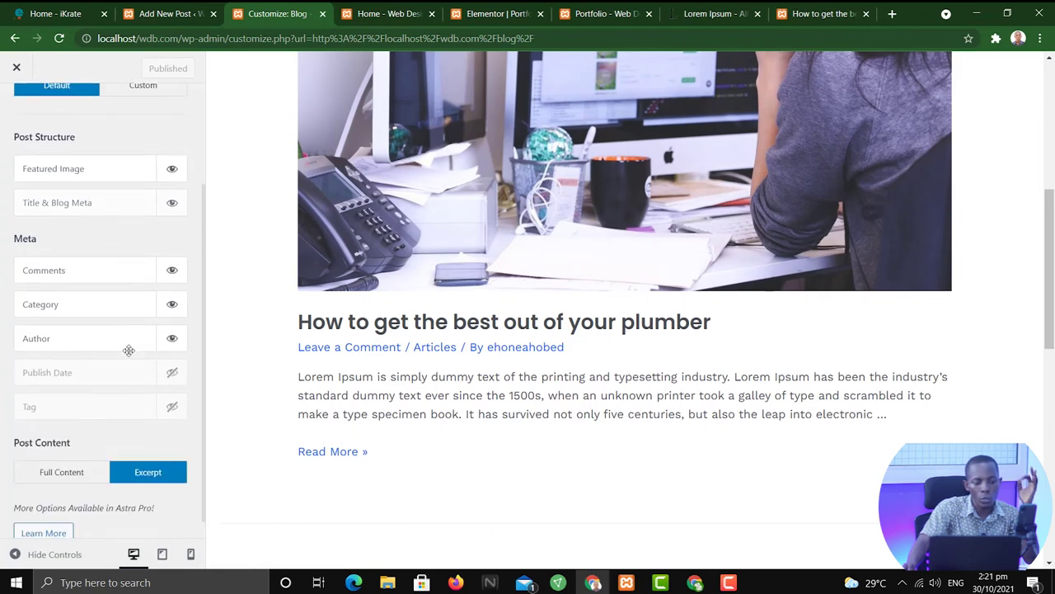
scroll(97, 474, "down", 1)
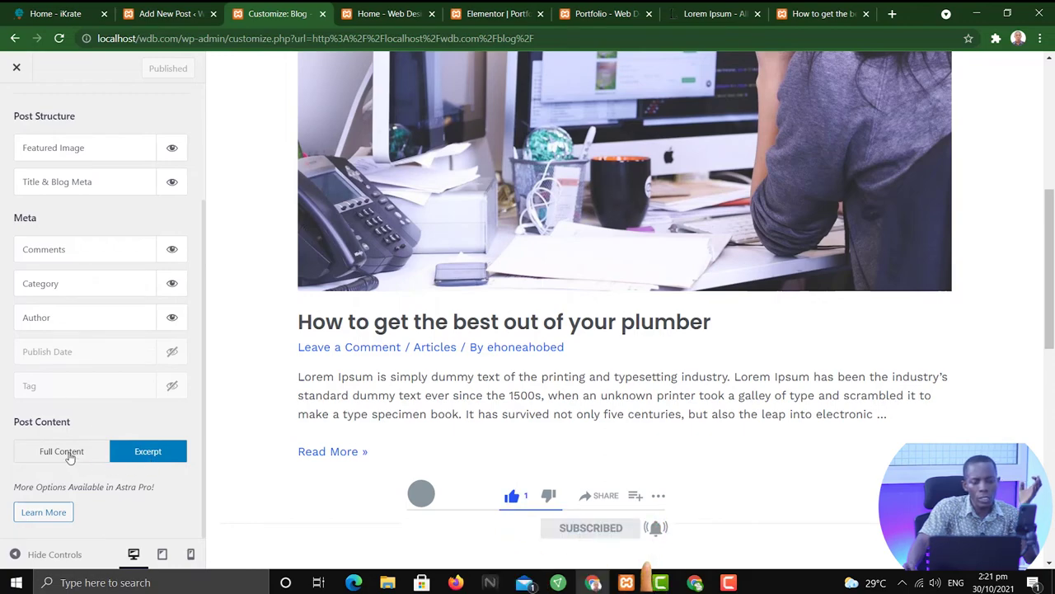
Try Full Content as the blog listing's post content, examine the preview, and switch back to Excerpt.
left_click(71, 453)
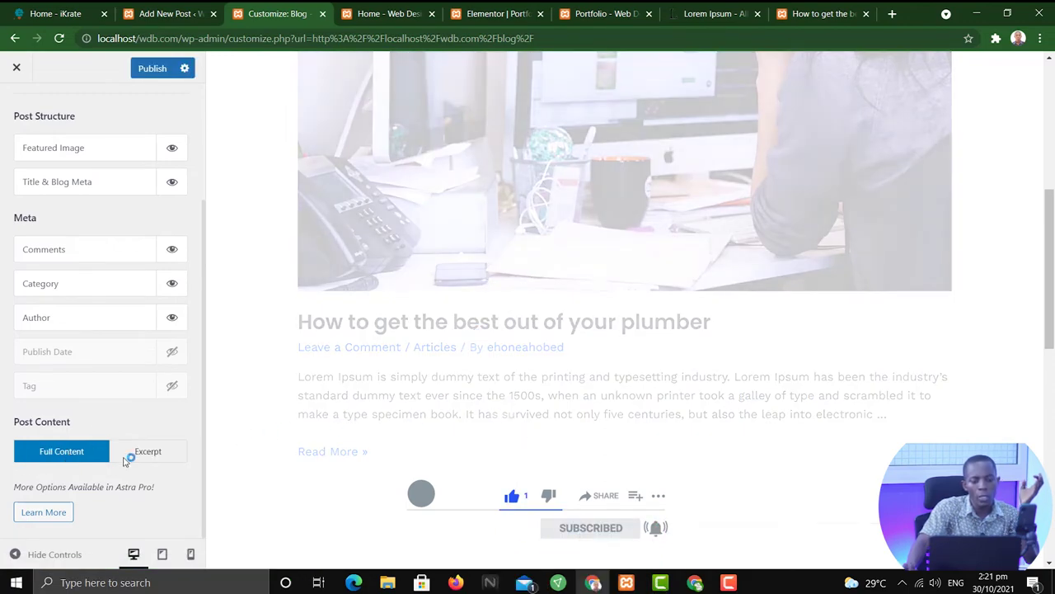
scroll(592, 404, "down", 8)
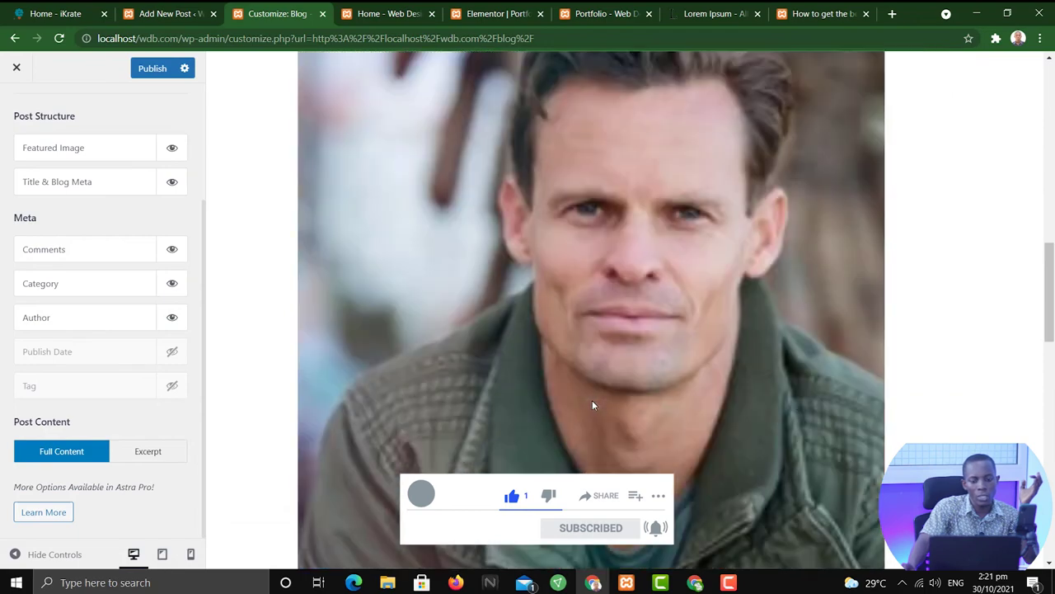
scroll(593, 404, "down", 3)
scroll(495, 429, "up", 5)
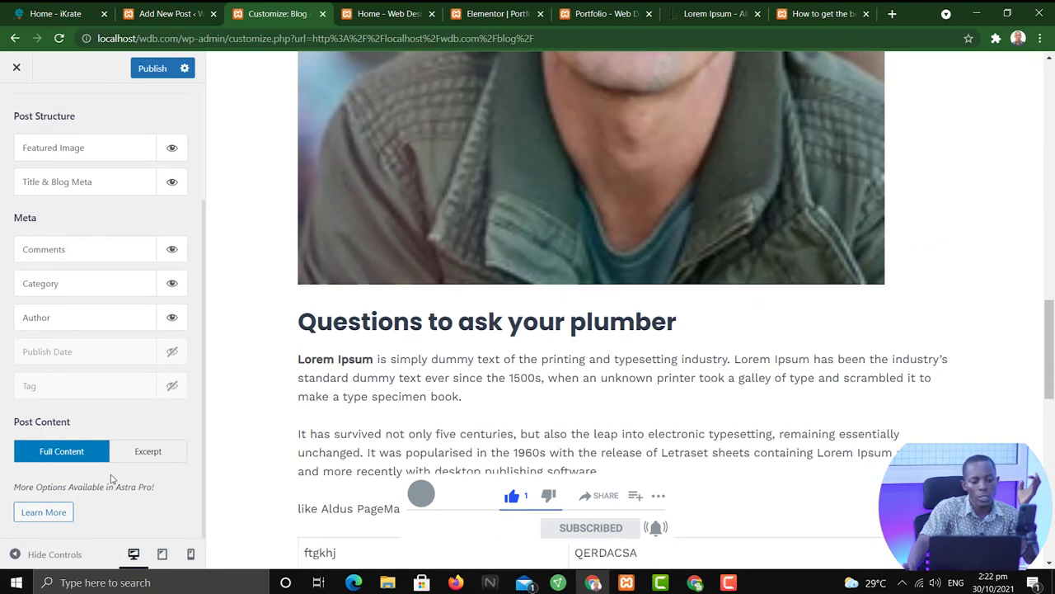
scroll(453, 379, "down", 2)
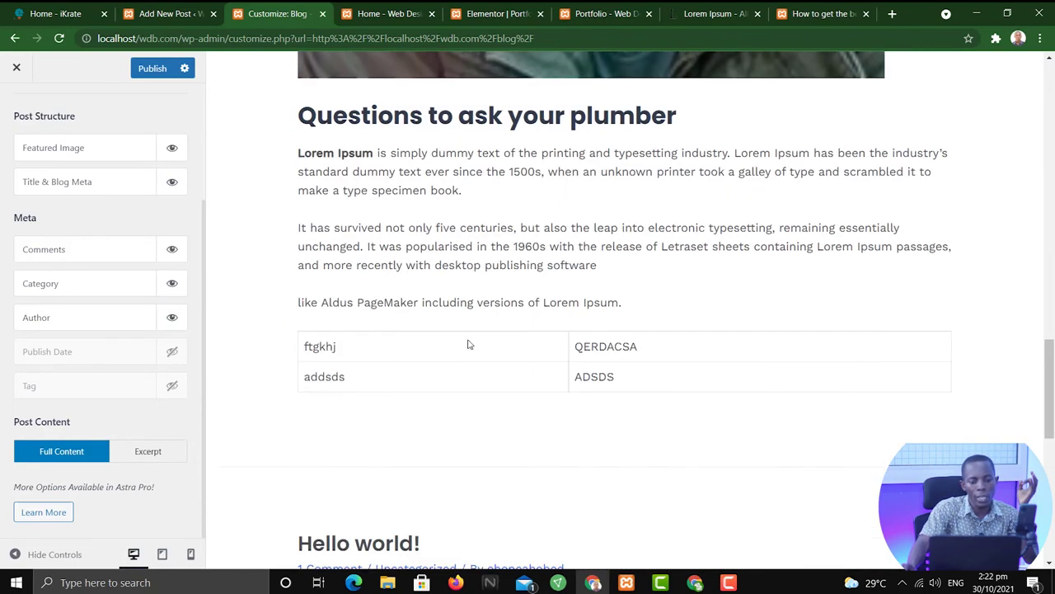
left_click(149, 454)
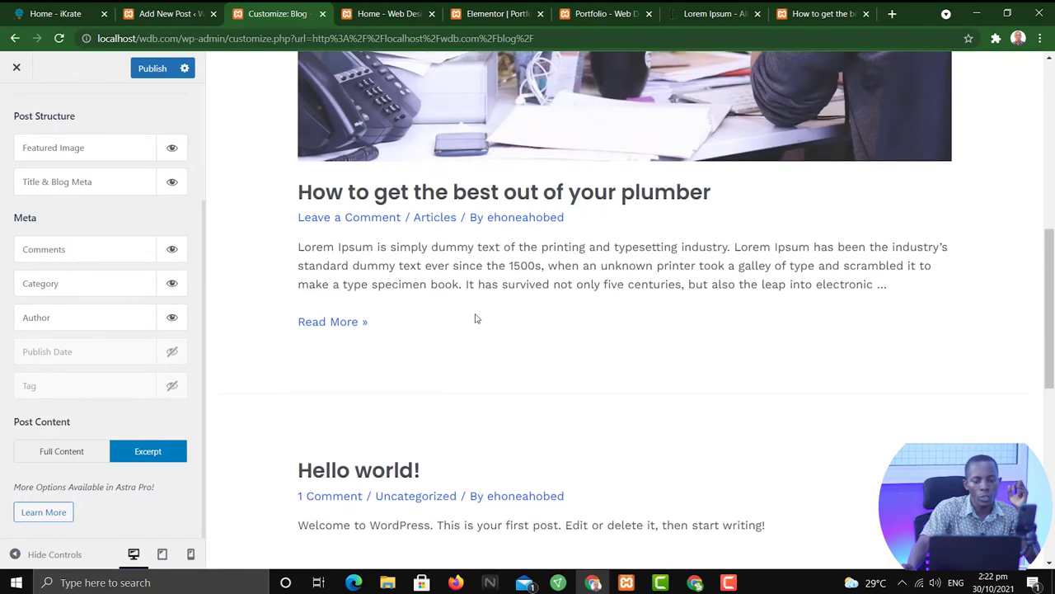
Show the publish date in the meta line of the blog listing's posts.
scroll(475, 318, "up", 8)
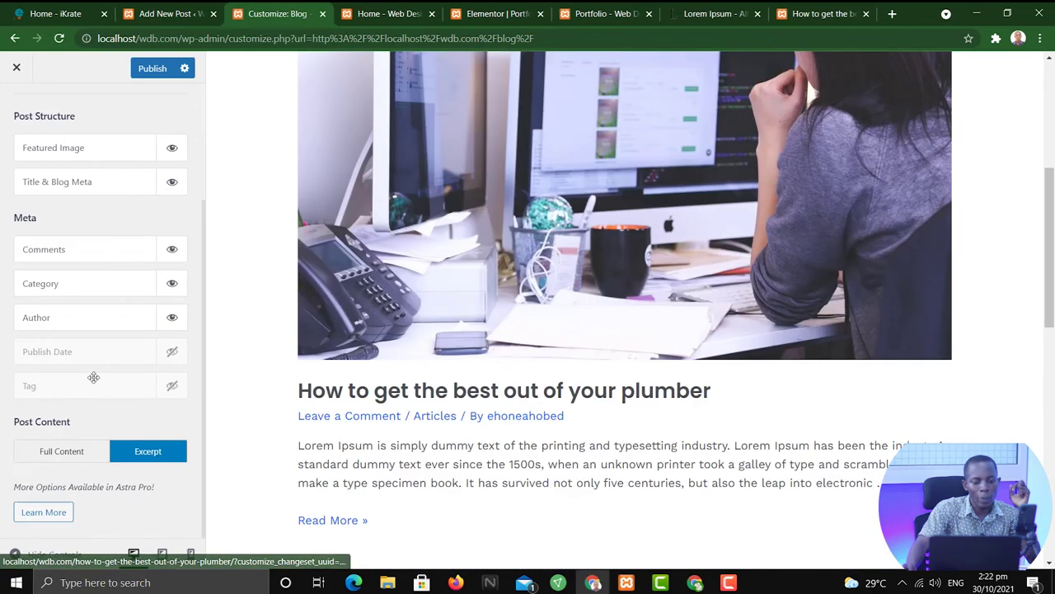
left_click(173, 353)
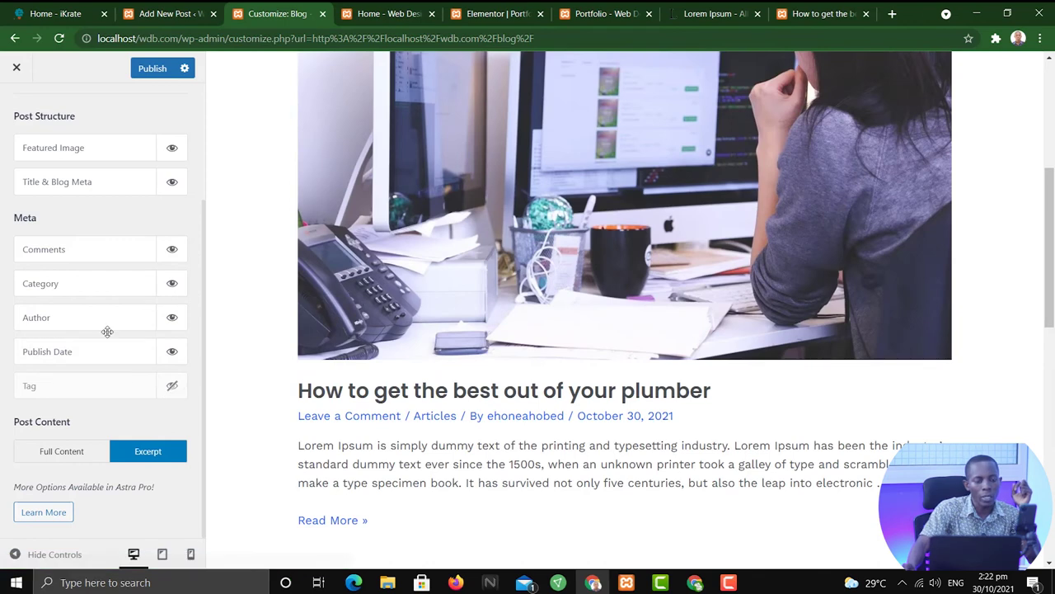
scroll(71, 306, "up", 2)
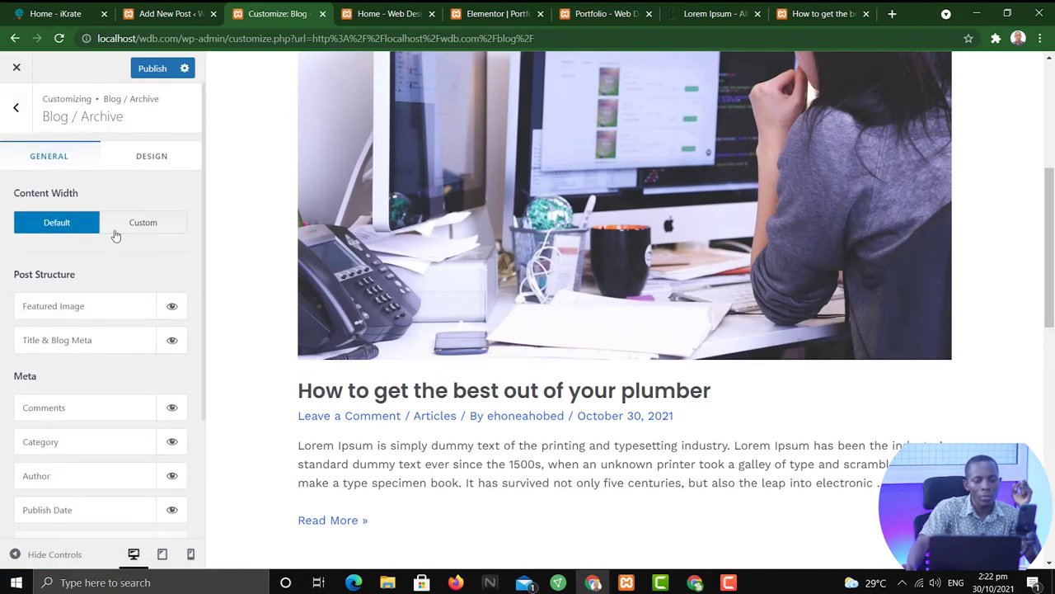
Set the archive title font size to 20 px in the Blog / Archive design settings and publish the customizer changes.
left_click(152, 161)
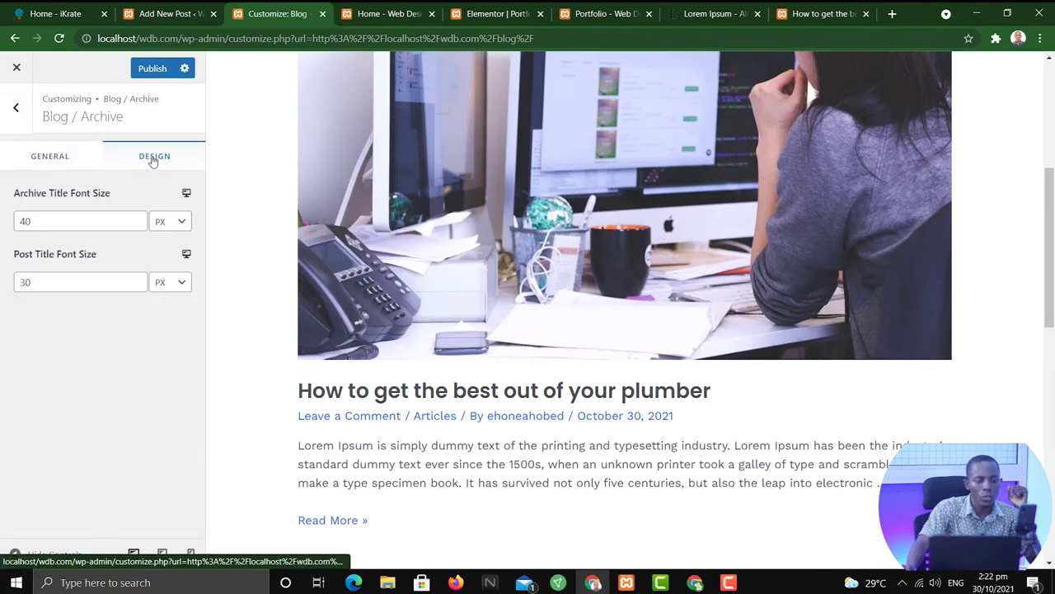
left_click(61, 161)
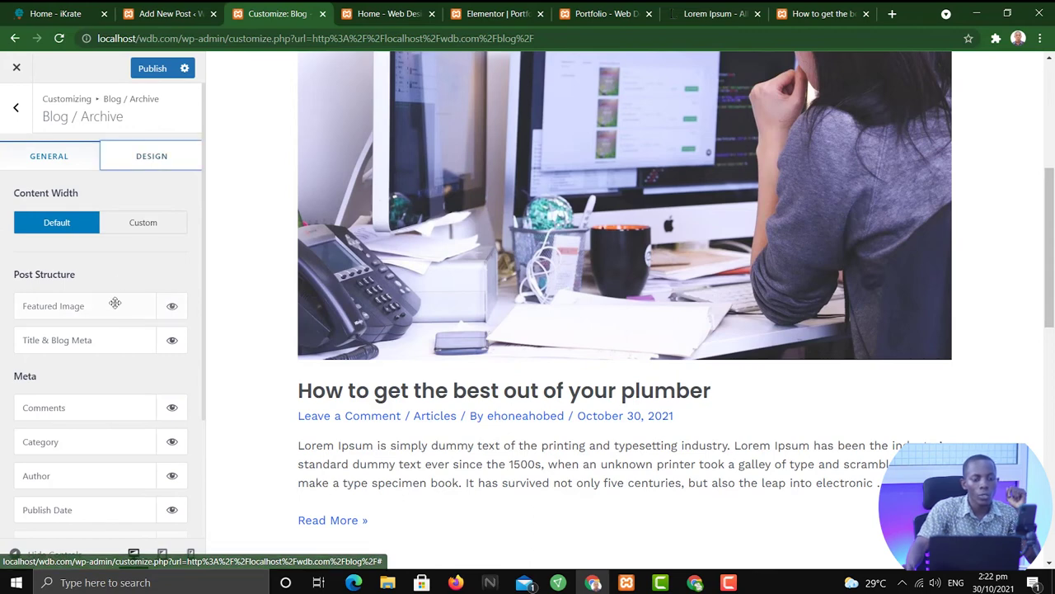
left_click(159, 163)
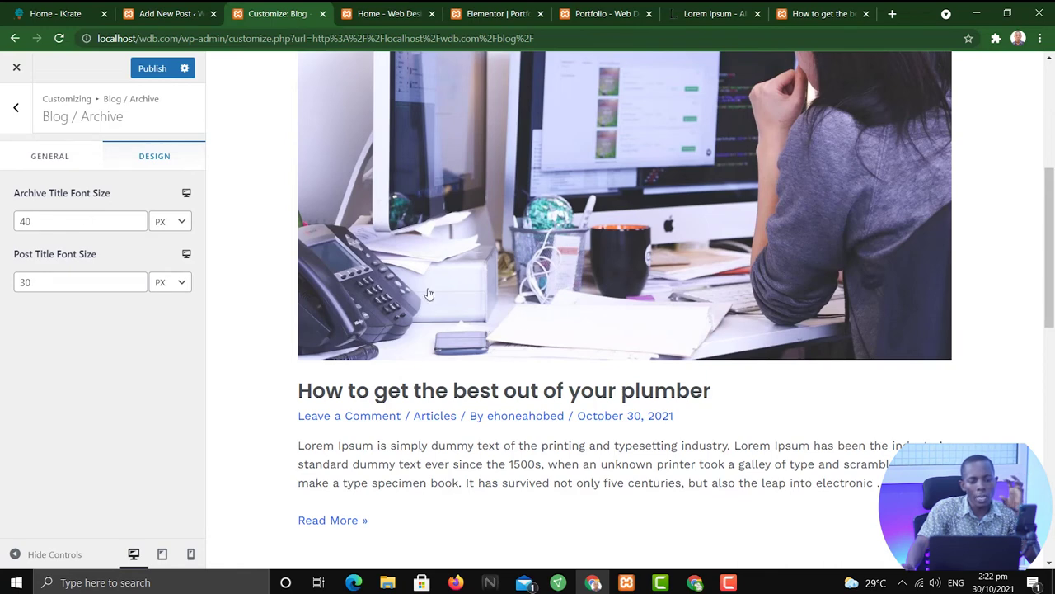
left_click(44, 218)
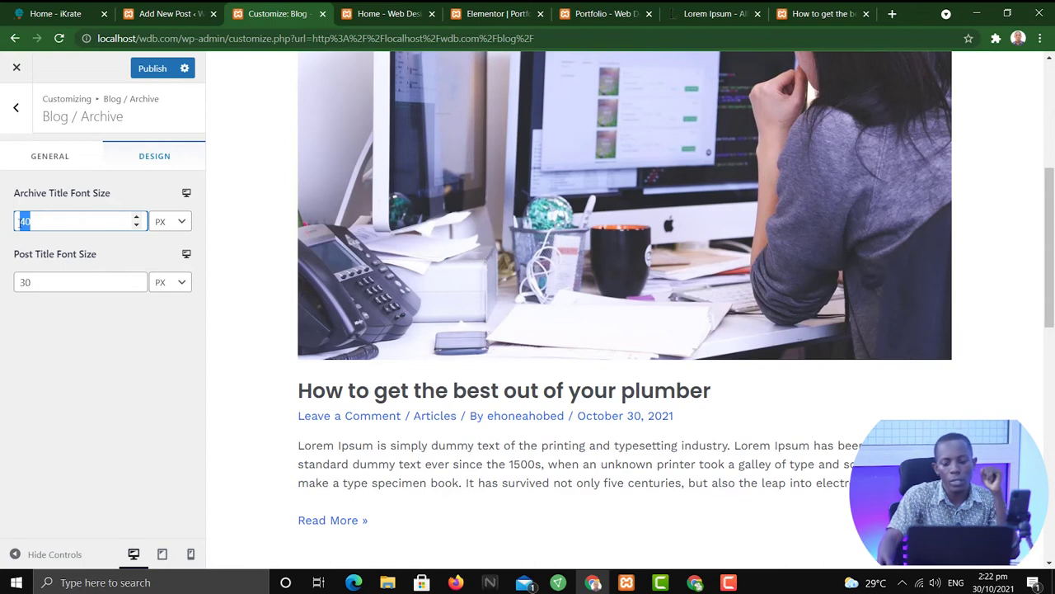
type("20")
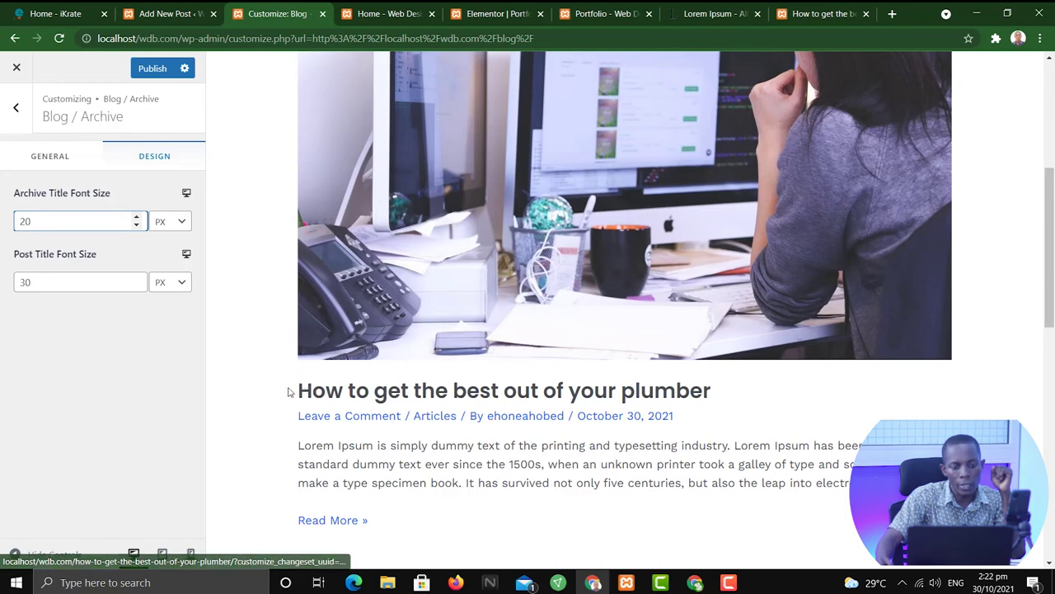
left_click(152, 68)
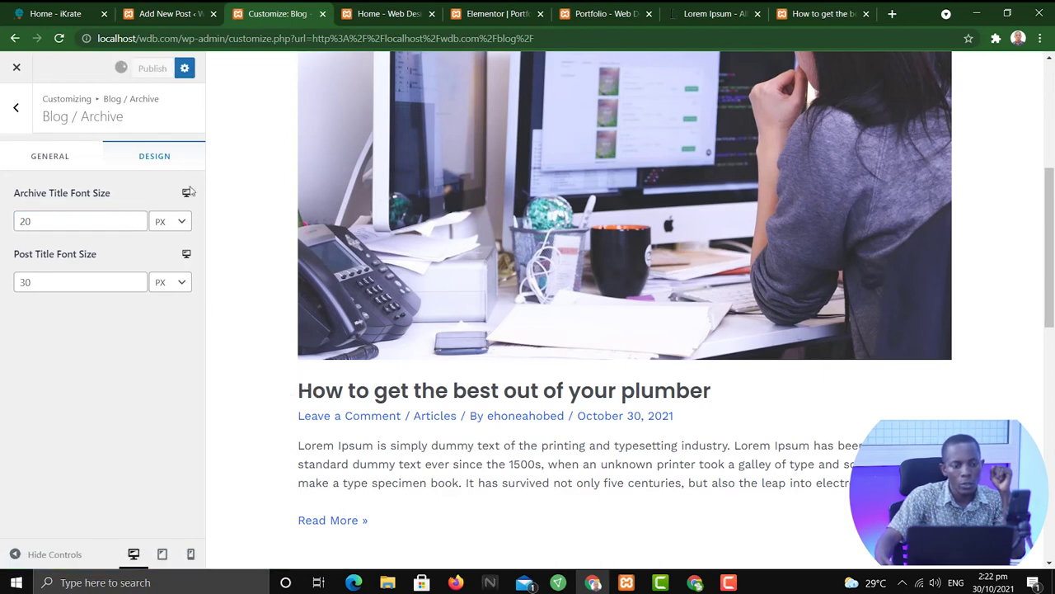
scroll(503, 385, "up", 3)
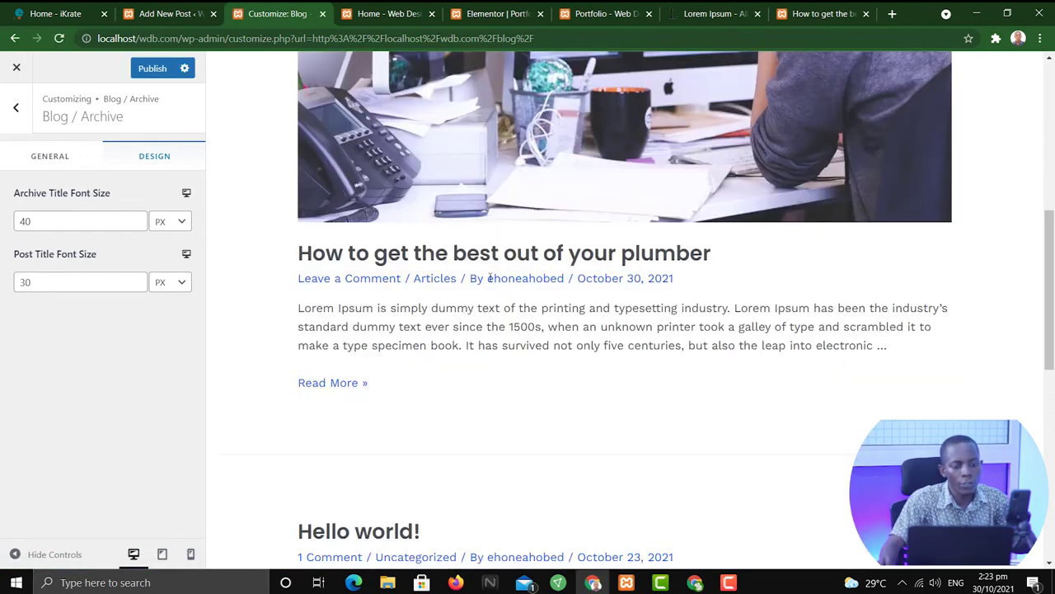
Try a post title font size of 20 px for the blog listing, restore 30 px, and publish the customizer changes.
left_click(80, 283)
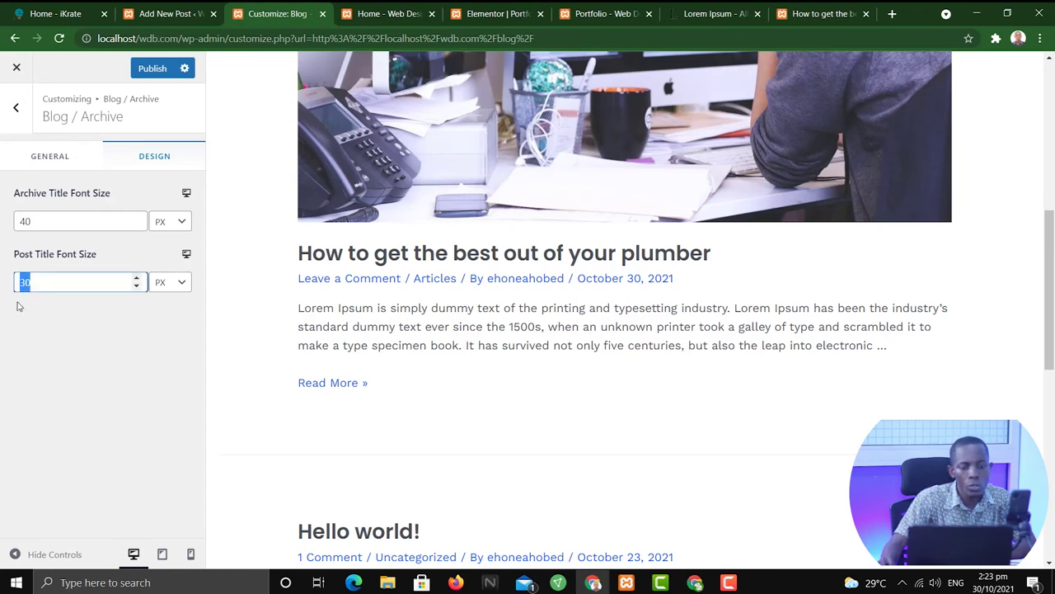
type("20")
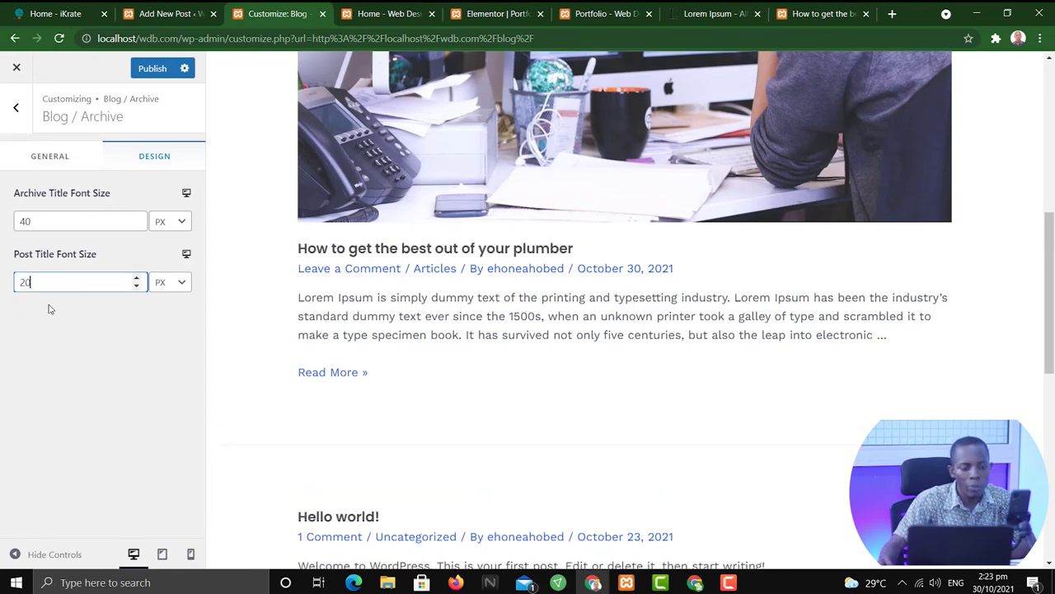
left_click_drag(51, 280, 16, 283)
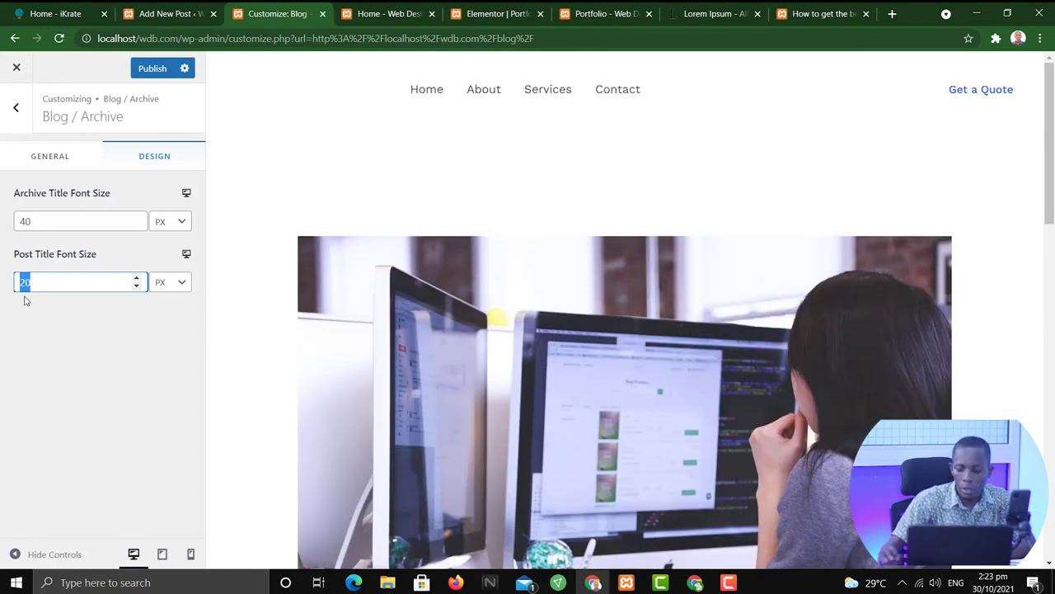
type("30")
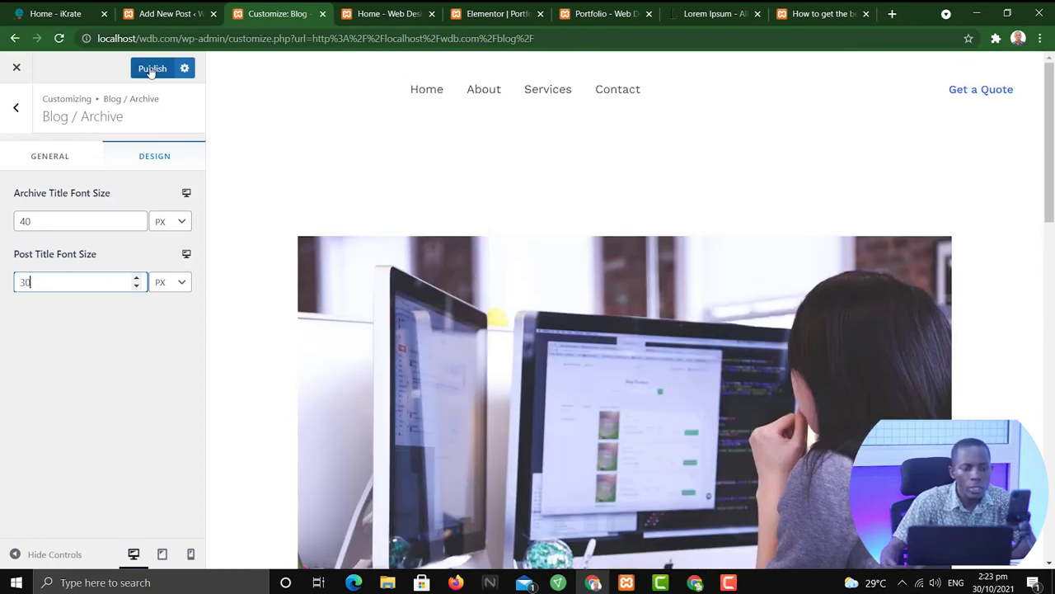
left_click(150, 68)
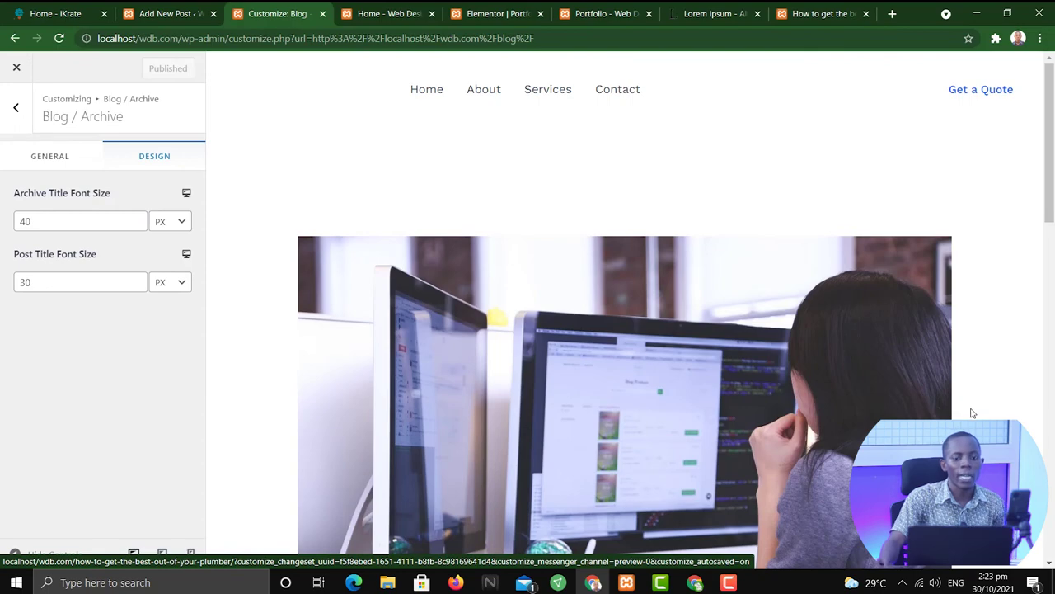
Review the blog listing's posts in the preview and return to the customizer's main list of sections.
scroll(717, 354, "down", 8)
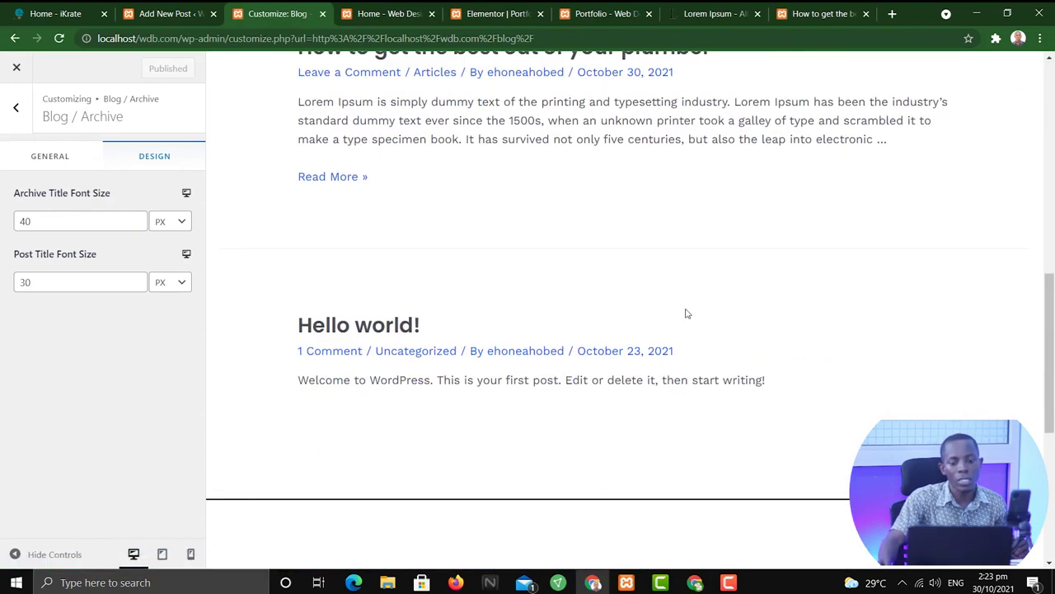
left_click(14, 108)
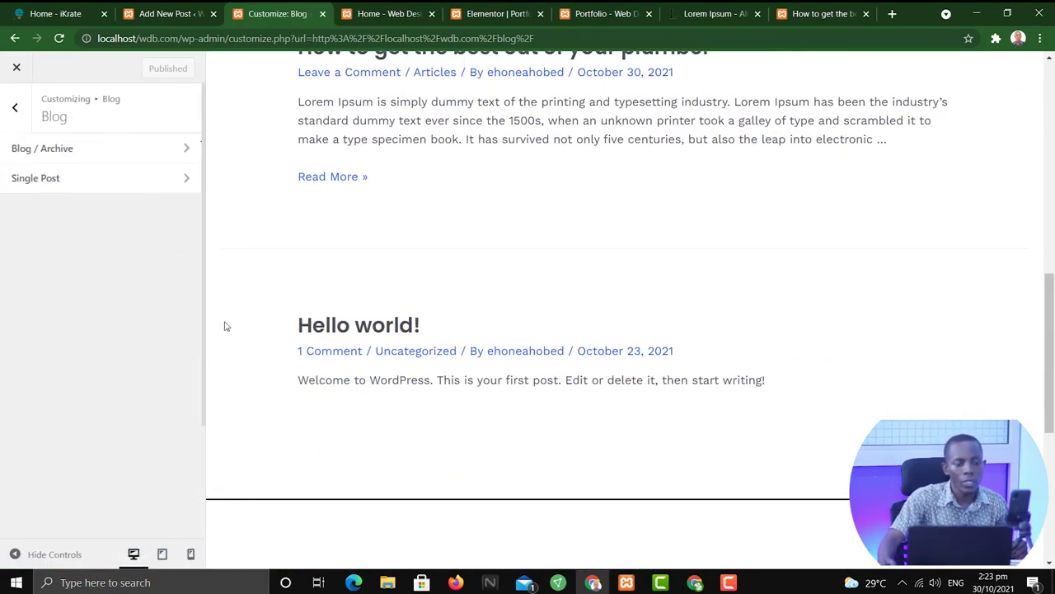
left_click(13, 110)
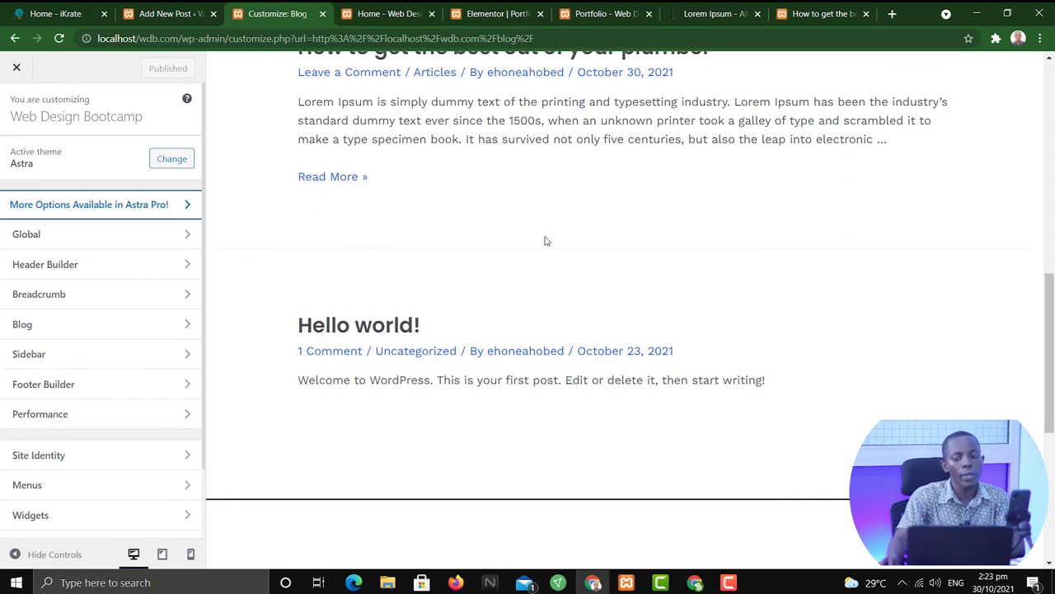
scroll(544, 241, "up", 10)
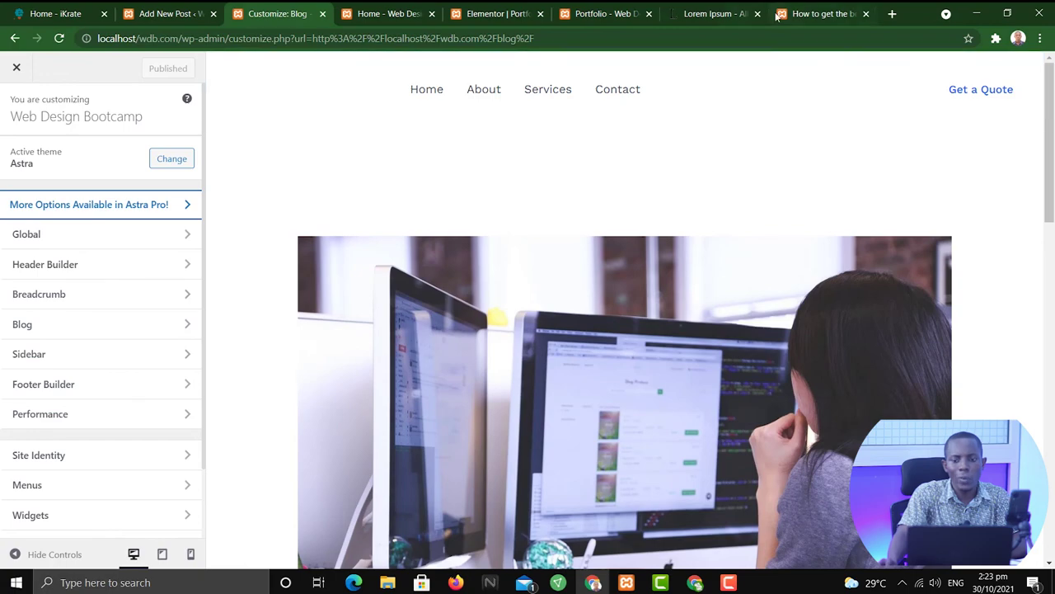
Switch to the published plumber post's page and reload it.
left_click(804, 15)
left_click(58, 38)
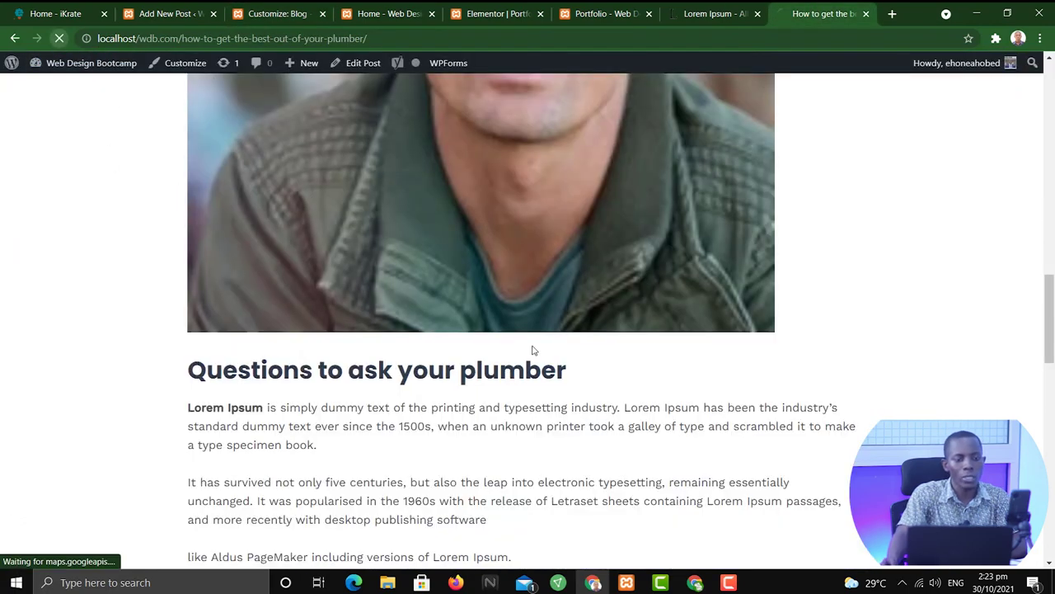